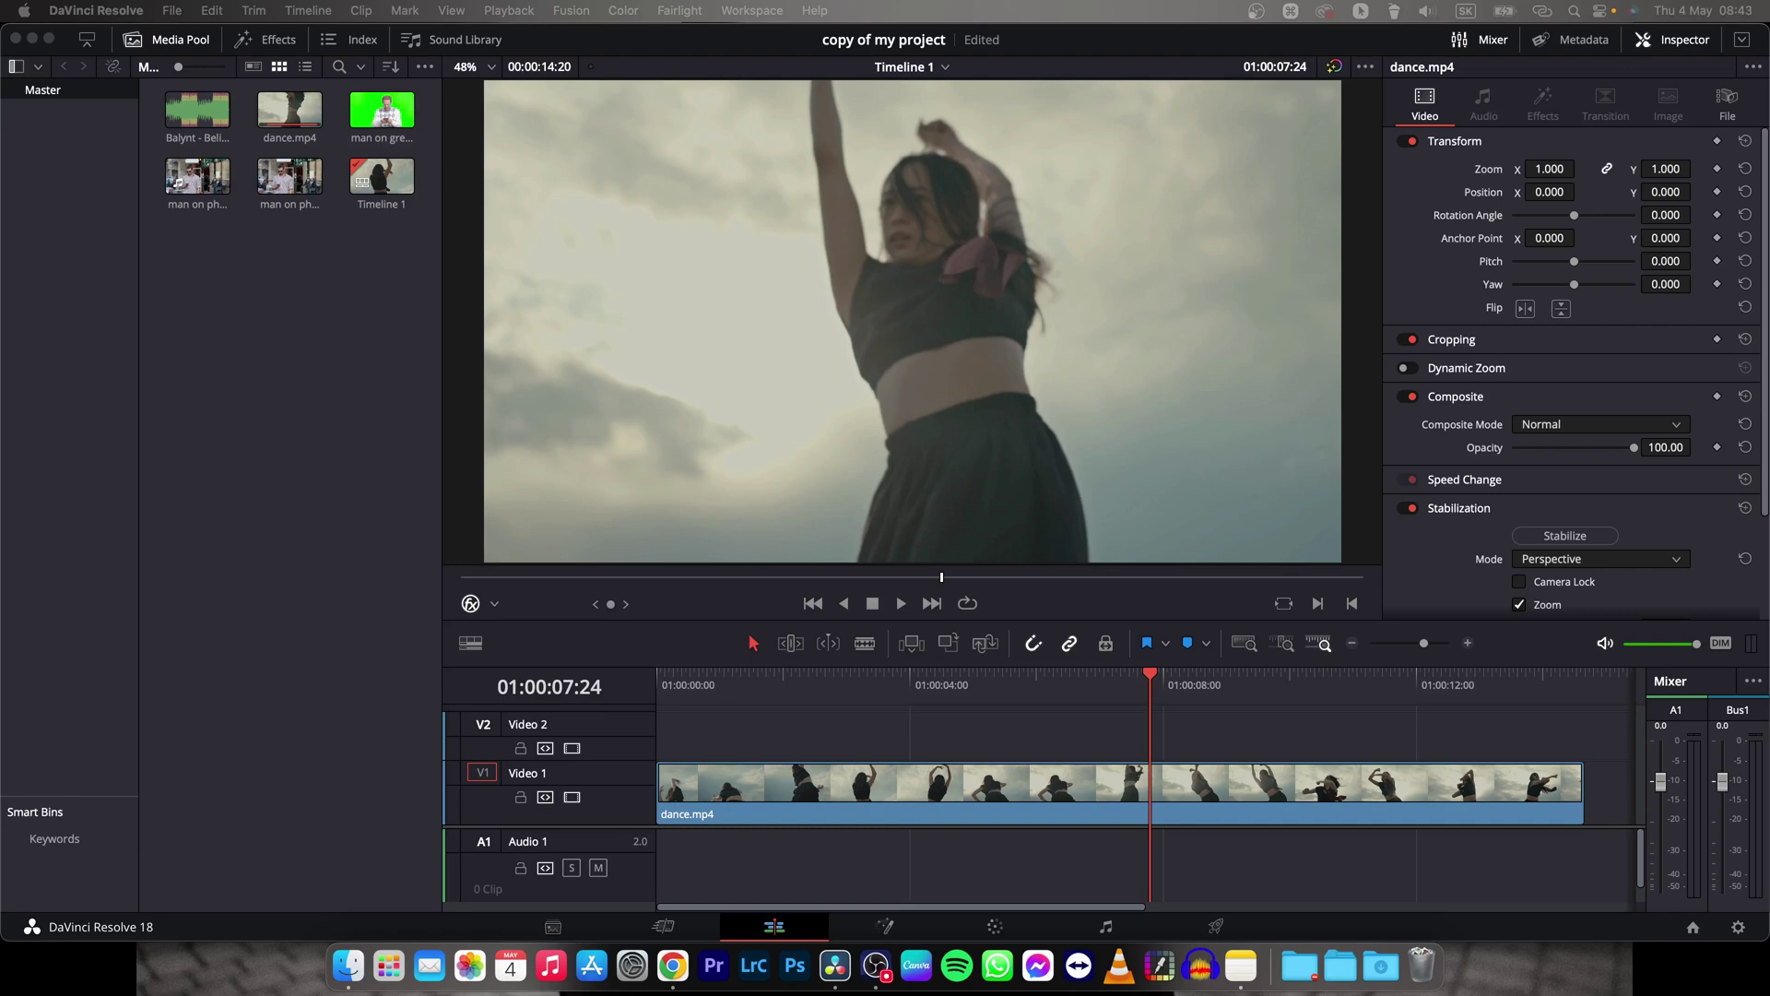
Select dance.mp4 at frame 01:00:03:17, then switch to the YouTube search results.
{"action": "left_click", "coordinate": [1465, 815]}
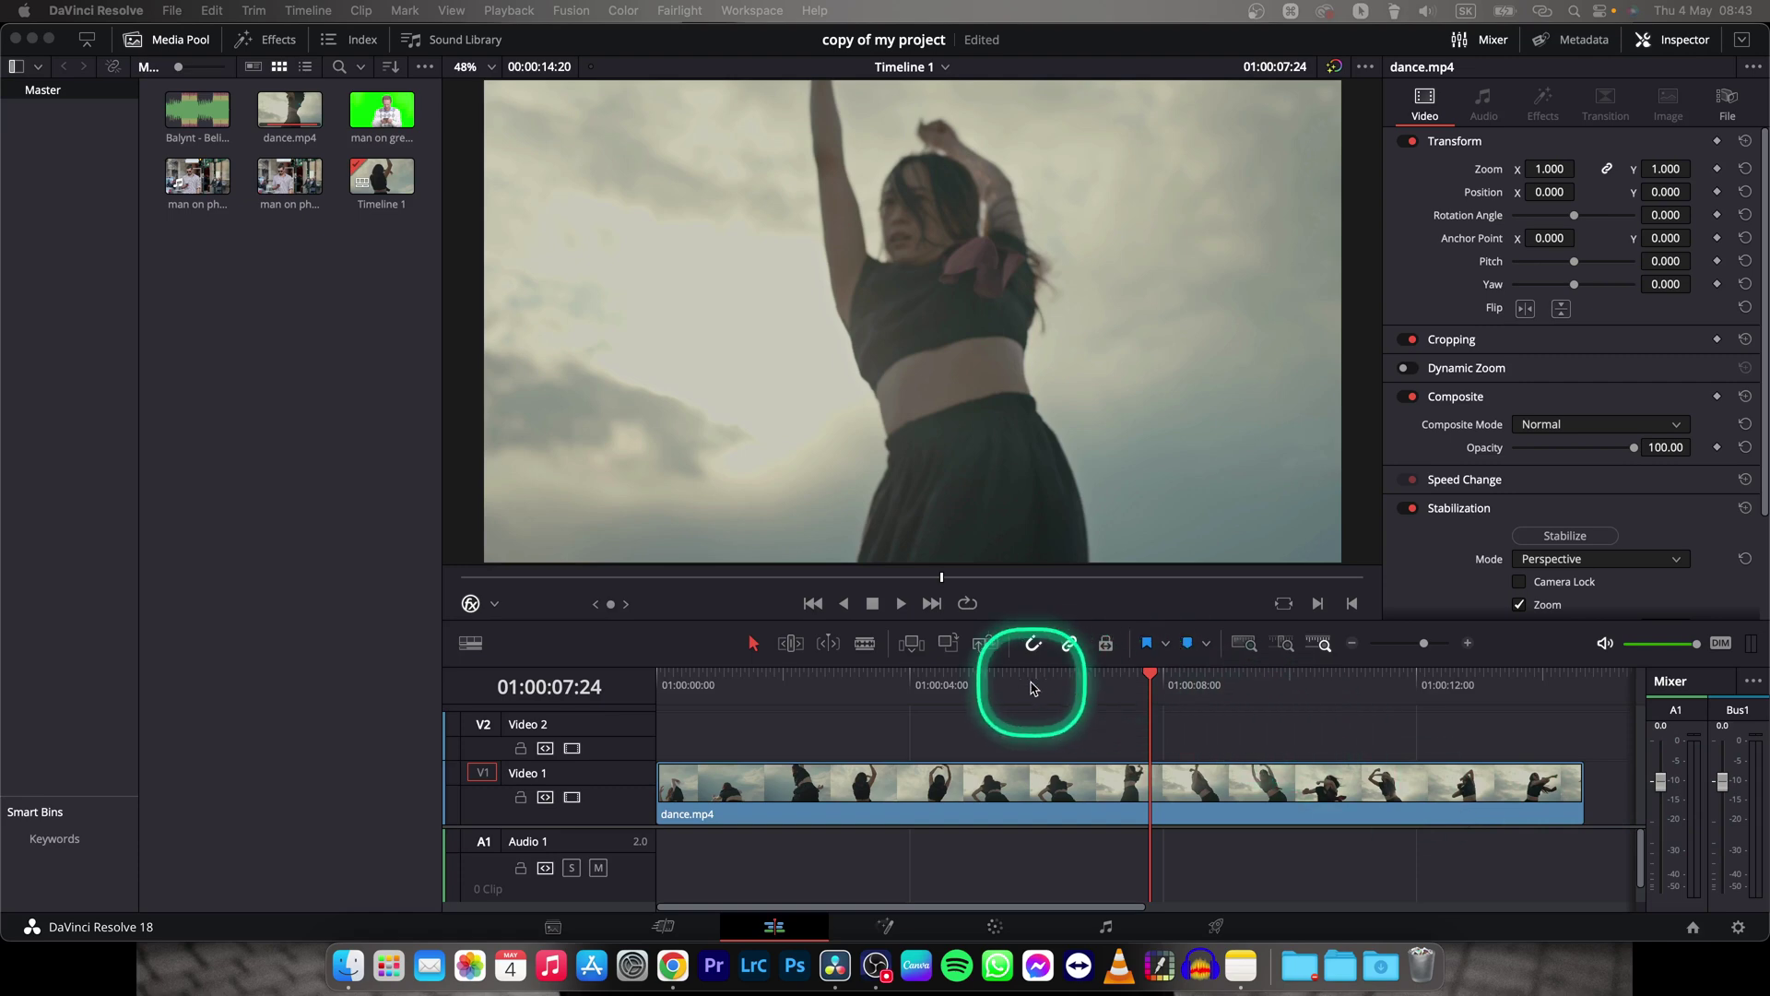
{"action": "left_click", "coordinate": [884, 685]}
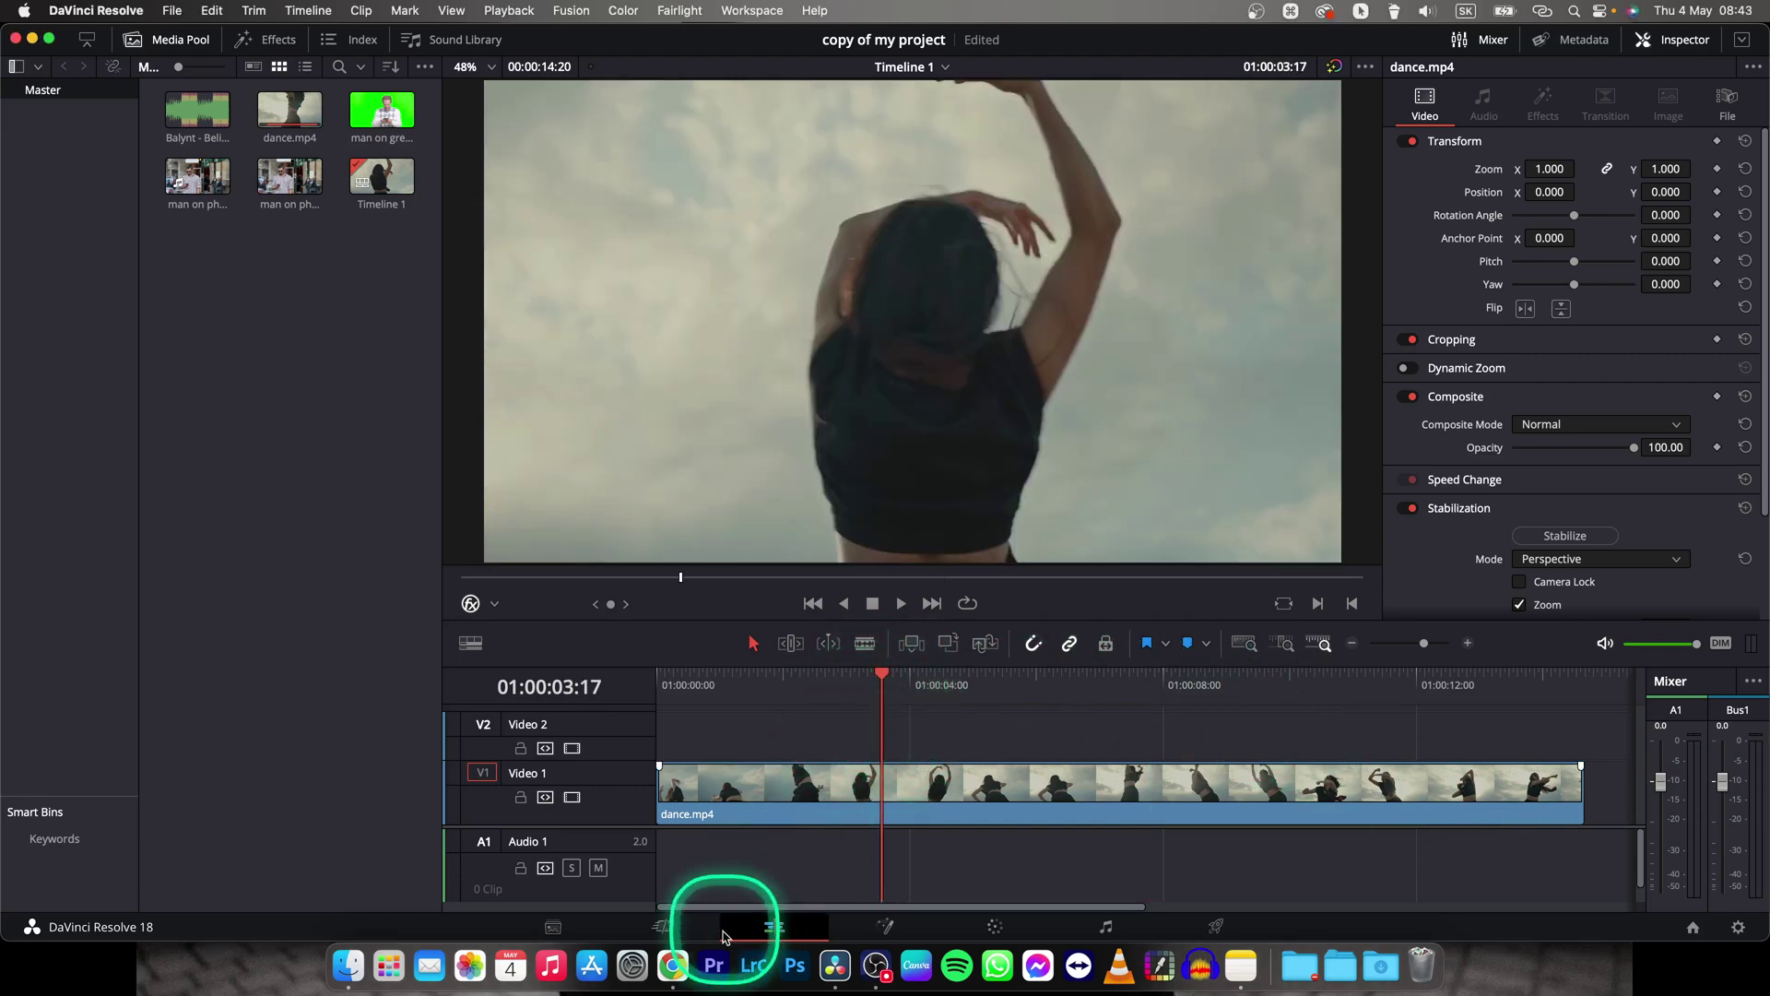
{"action": "left_click", "coordinate": [673, 965]}
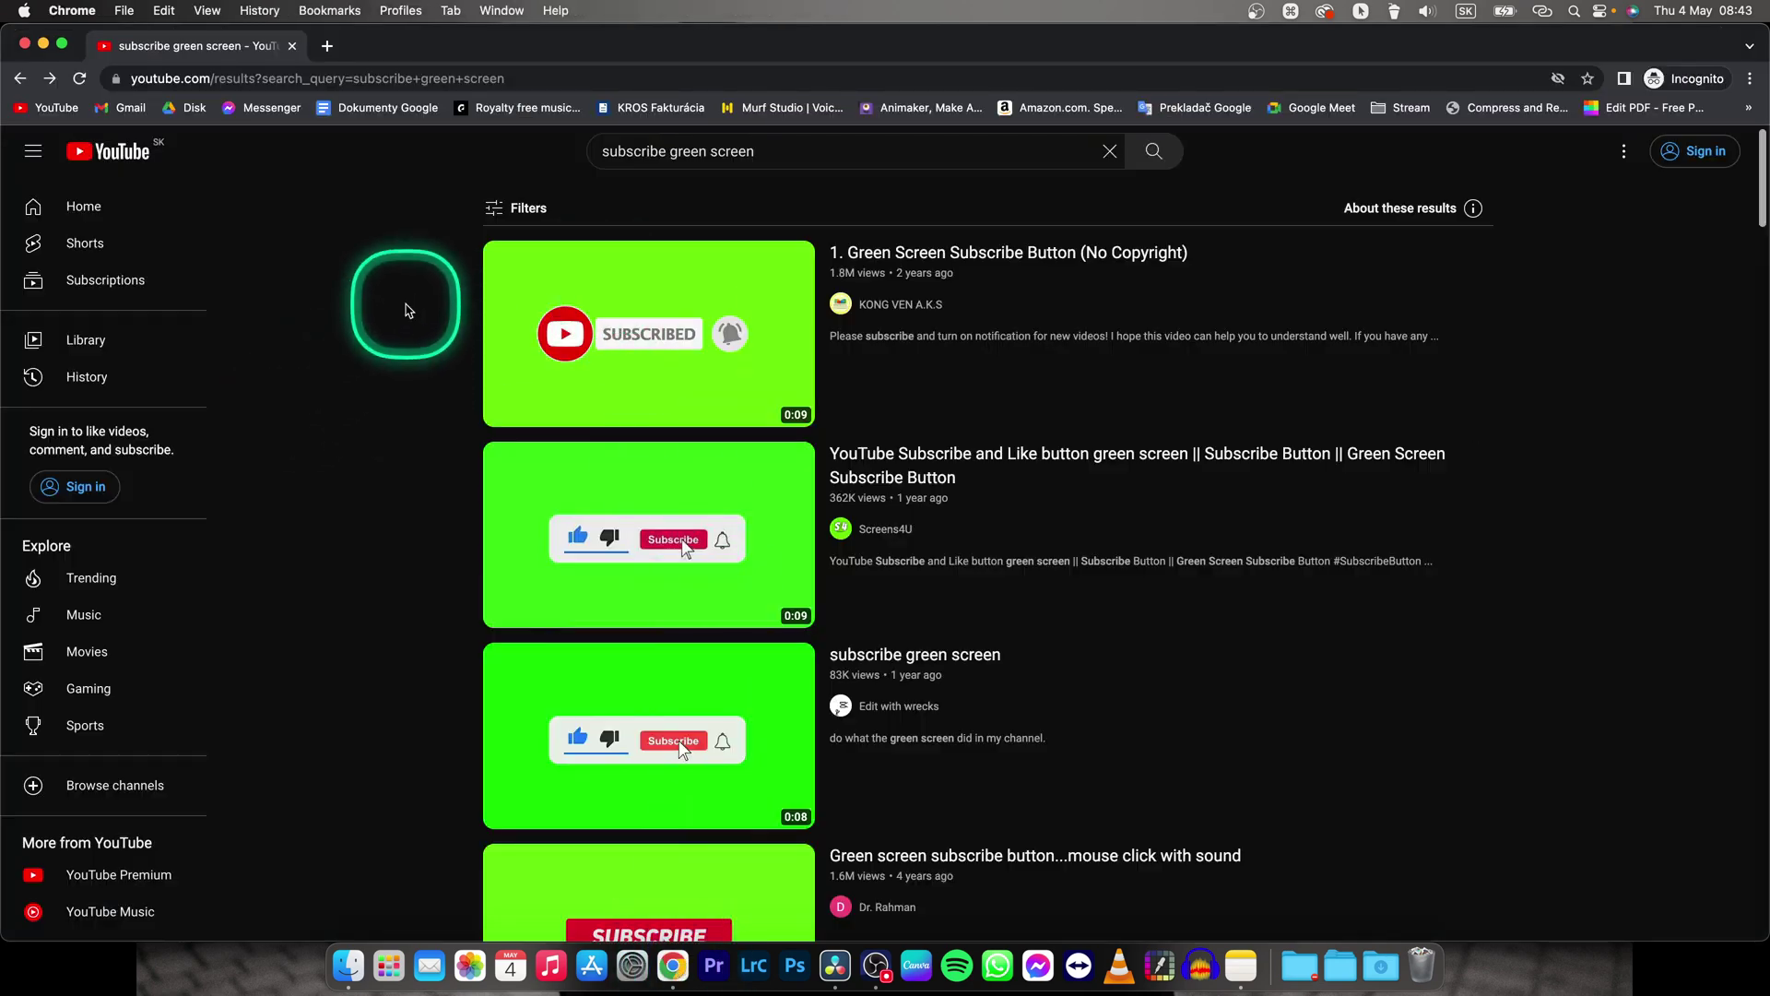
Select the 'subscribe green screen' search query and dismiss the search suggestions.
{"action": "left_click_drag", "start_coordinate": [810, 150], "coordinate": [574, 148]}
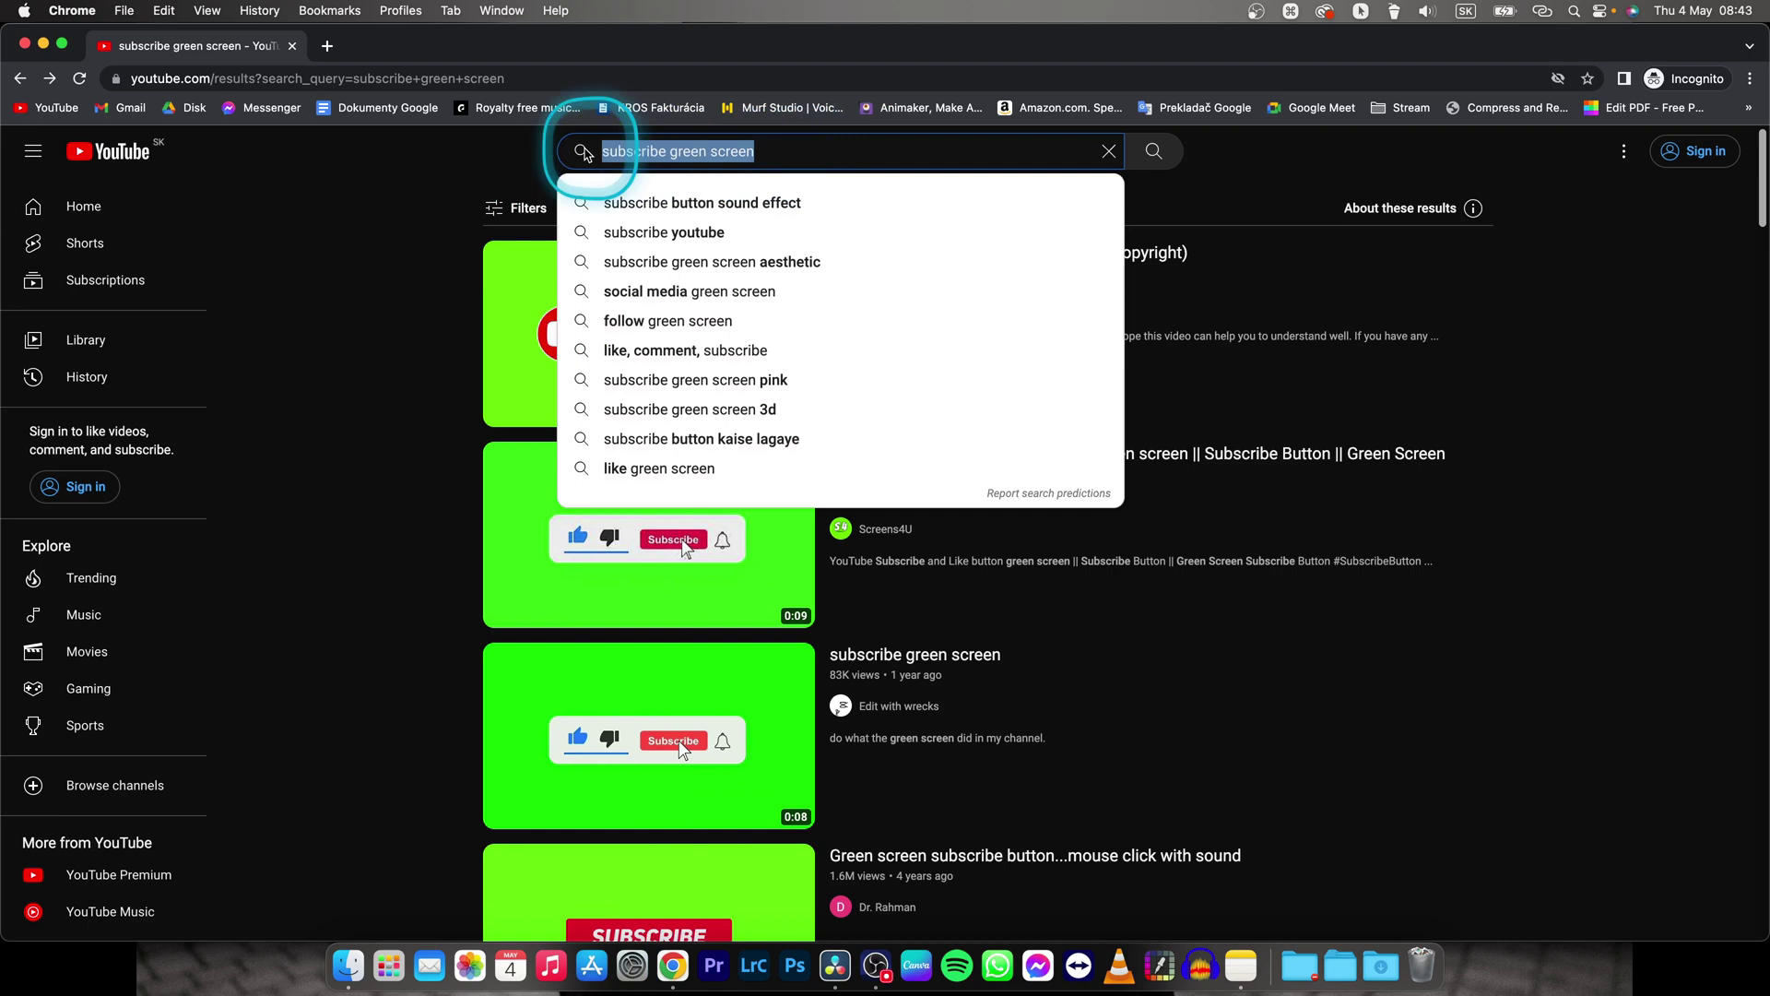
{"action": "key", "text": "ctrl"}
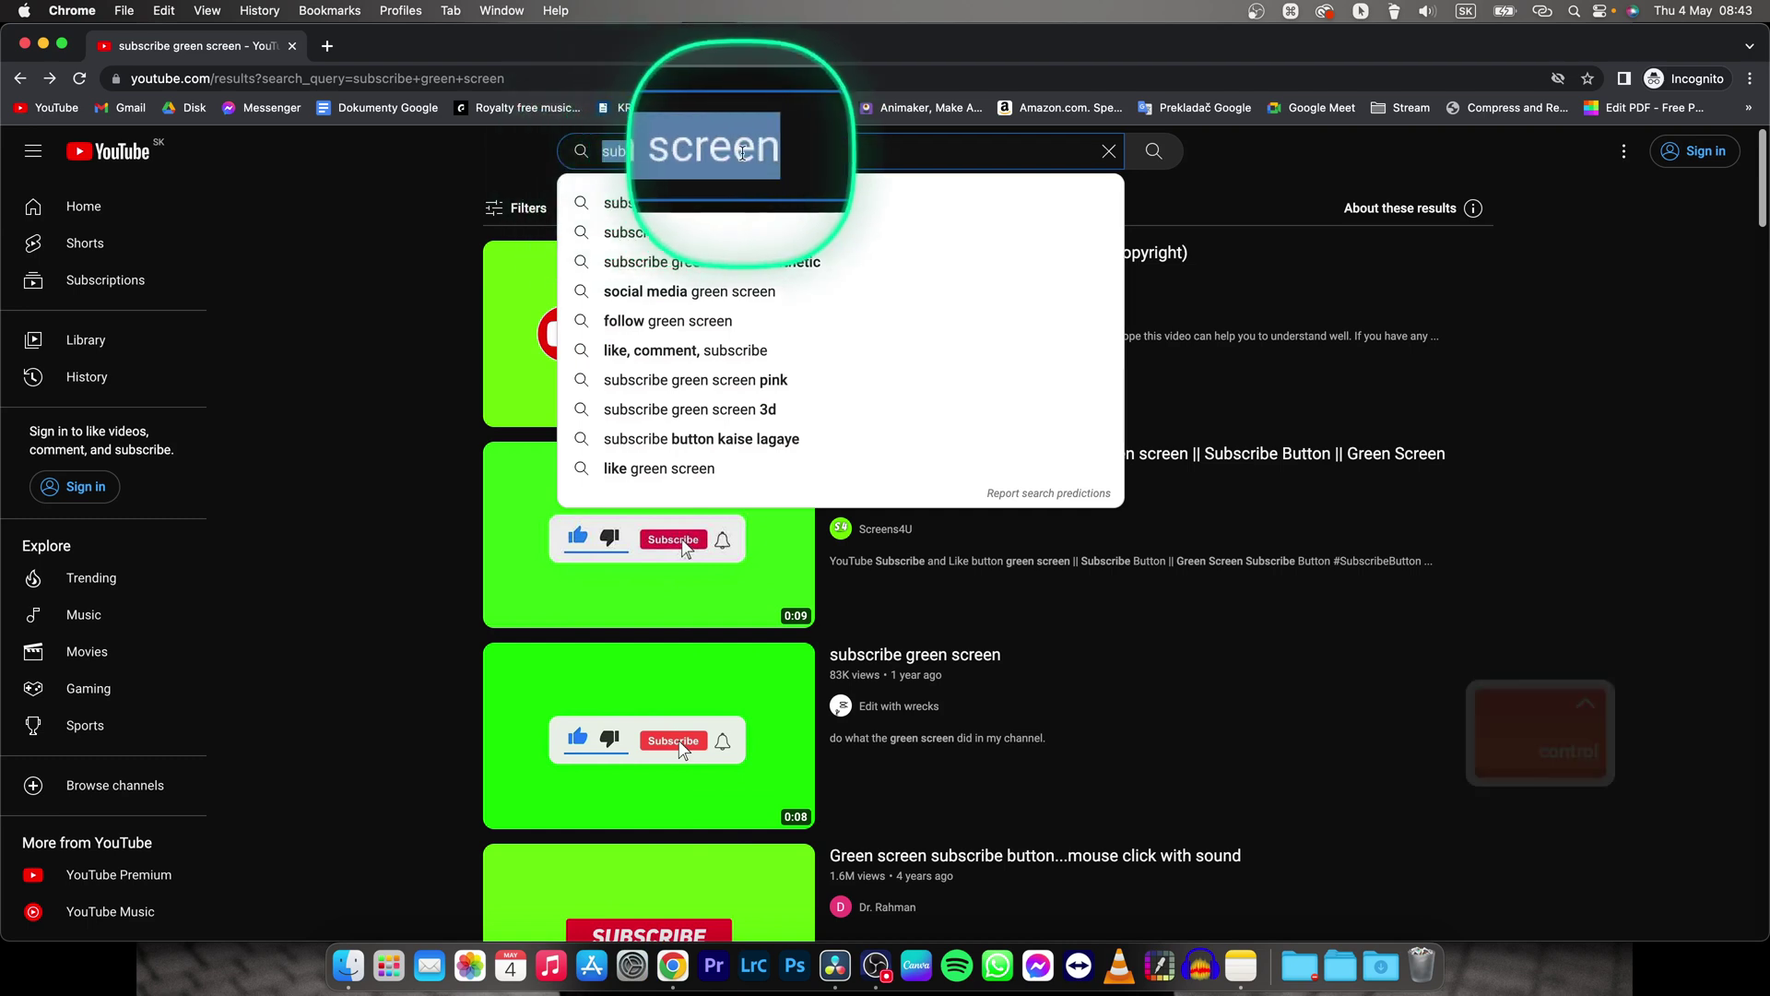
{"action": "left_click", "coordinate": [427, 353]}
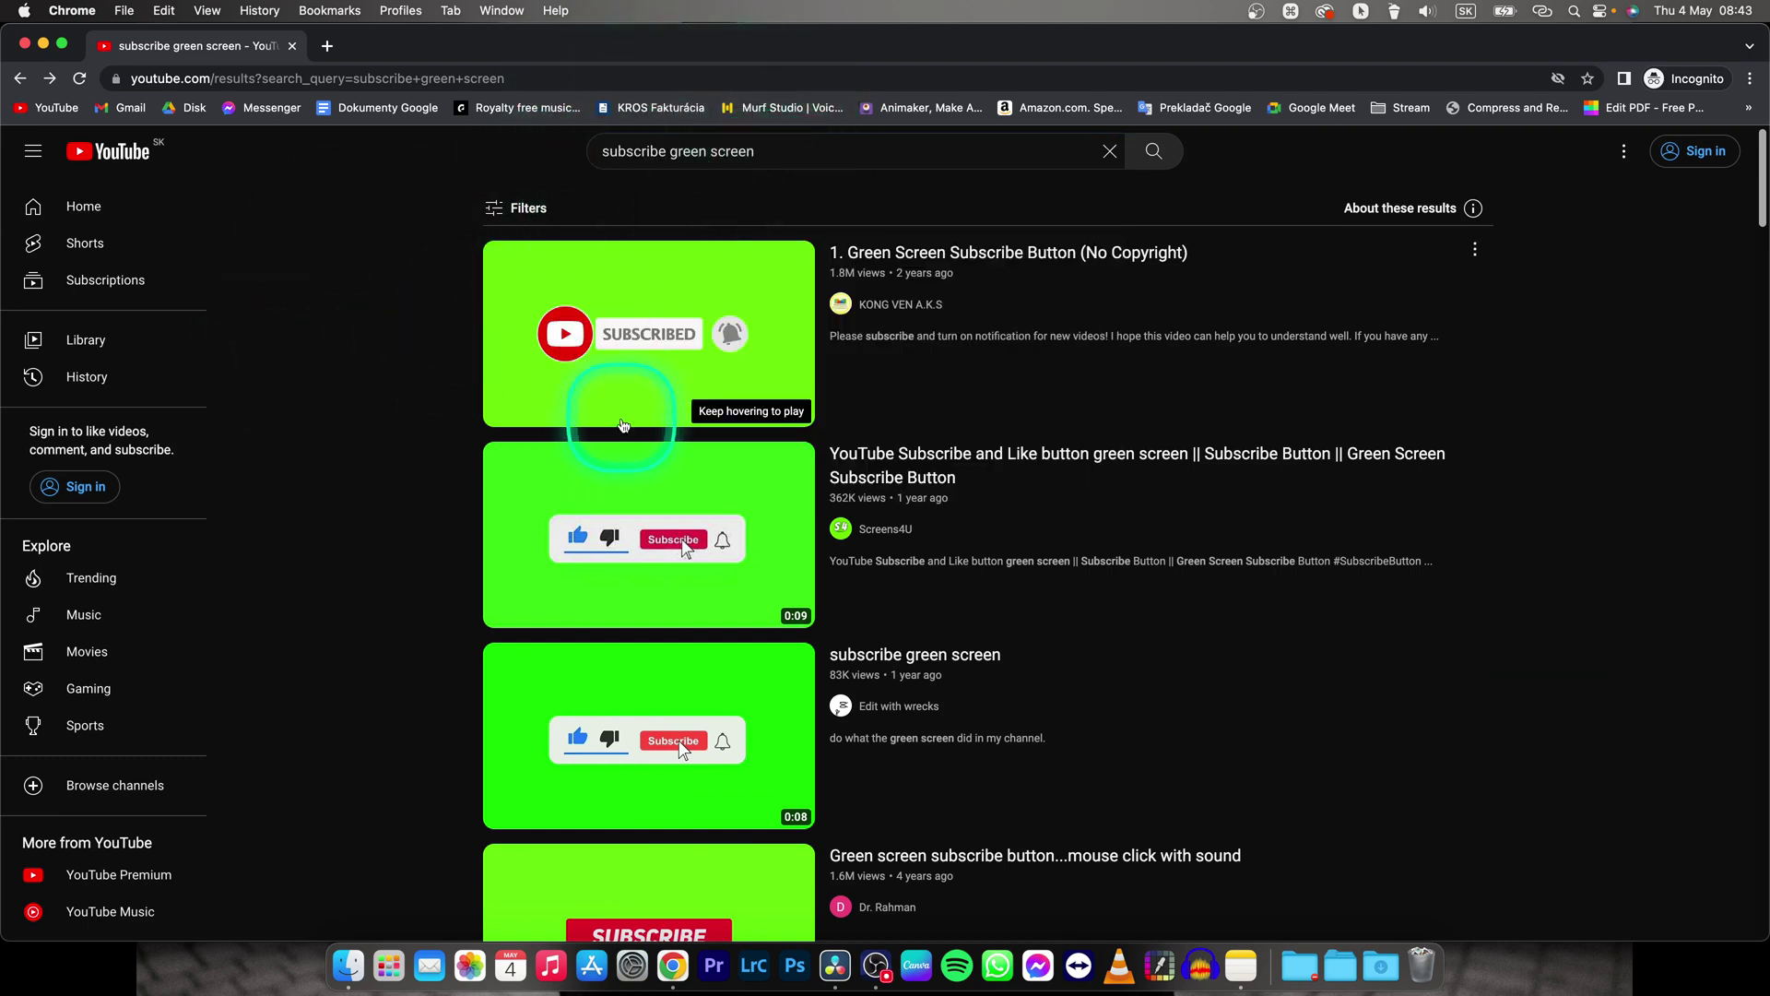
{"action": "mouse_move", "coordinate": [758, 375]}
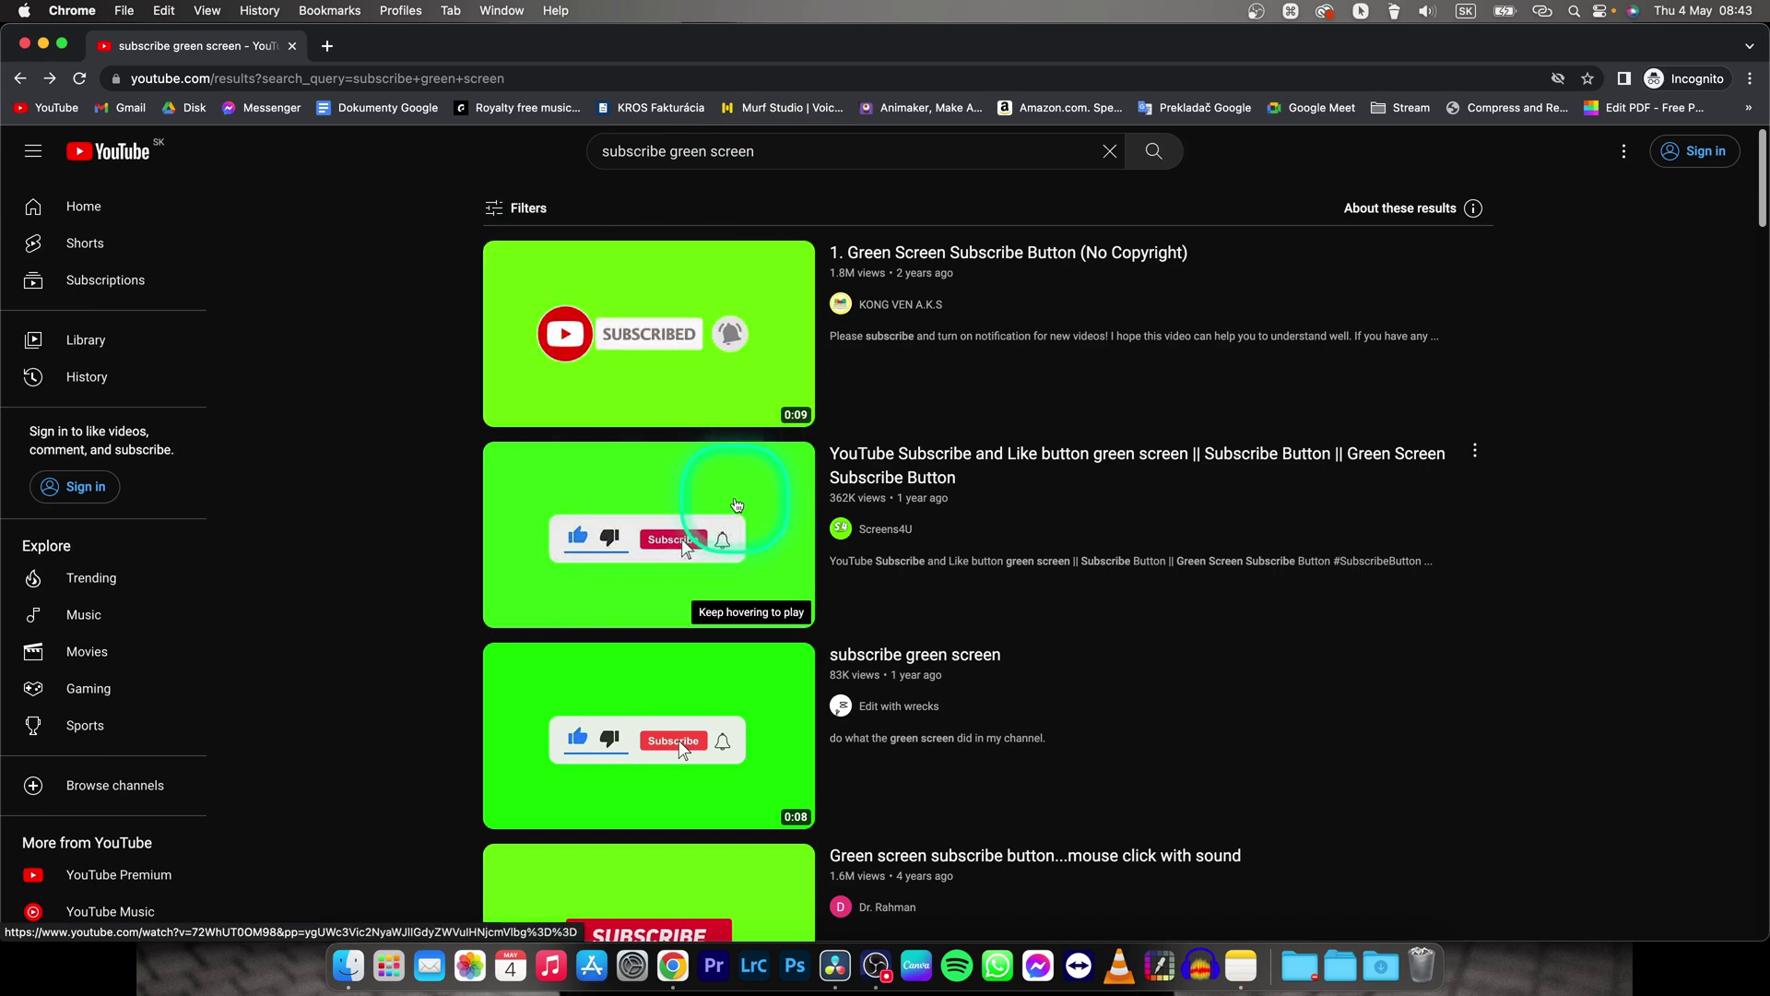
Open 'Green Screen Subscribe Button (No Copyright)', pause it and preview it full screen.
{"action": "left_click", "coordinate": [719, 385]}
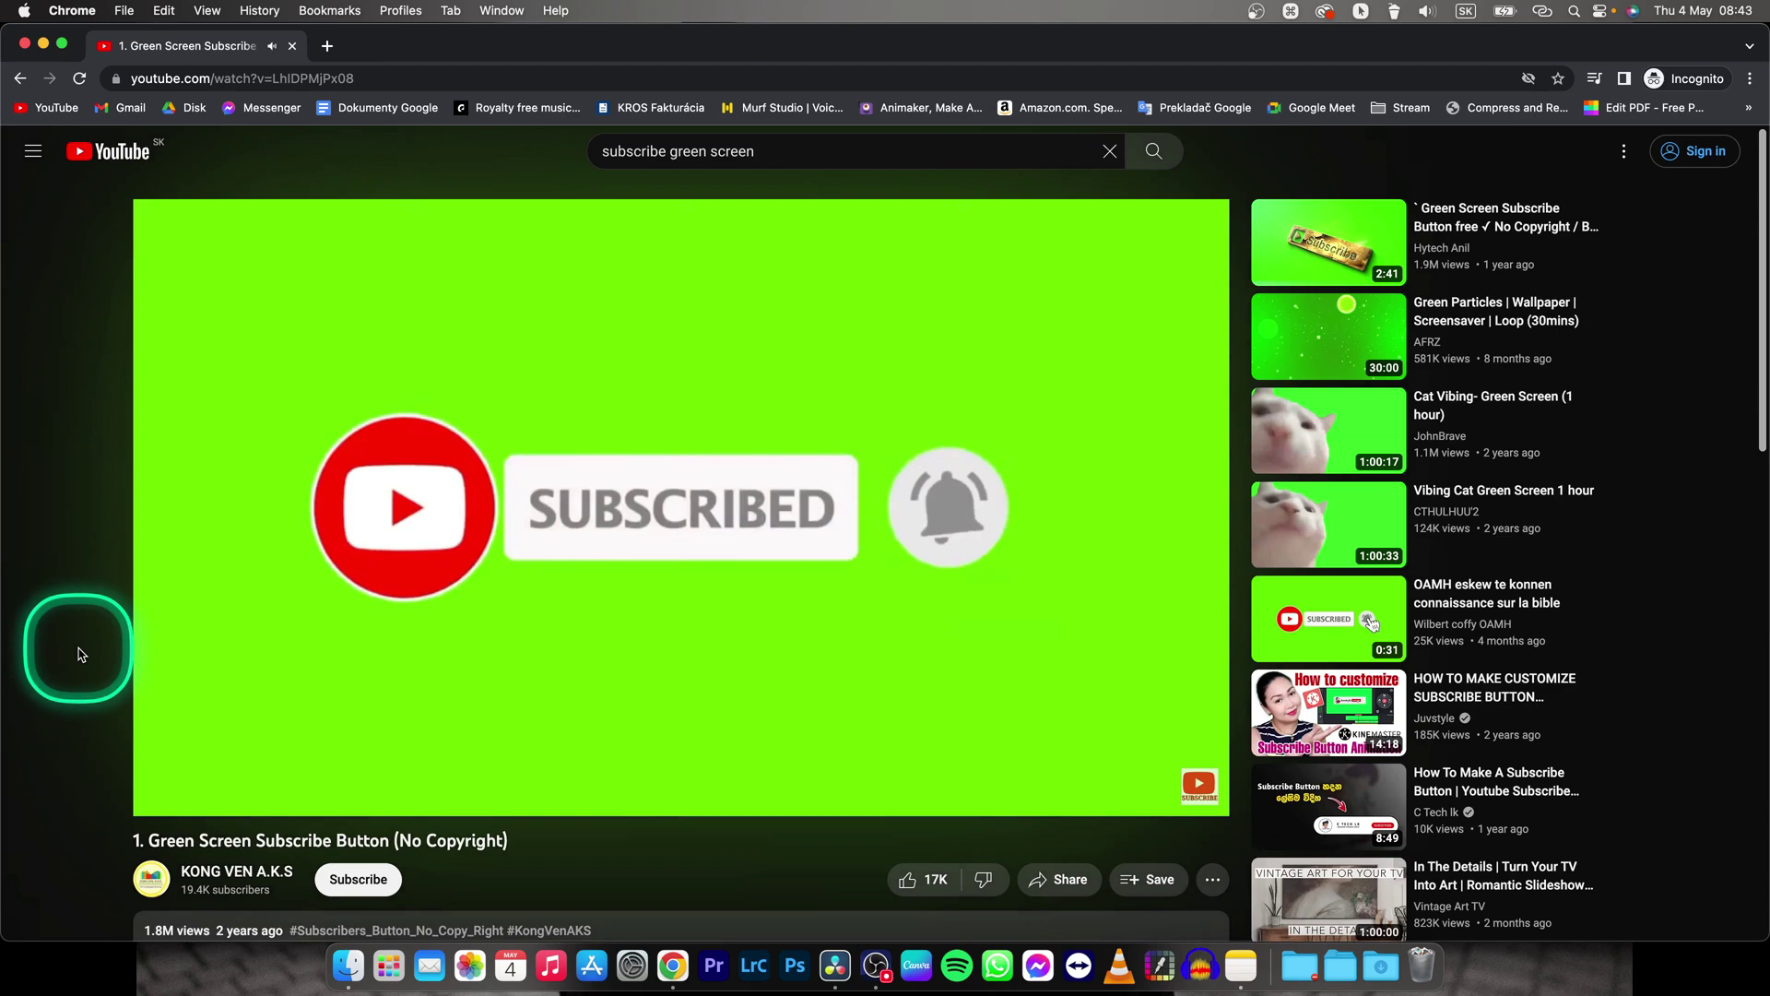
{"action": "left_click", "coordinate": [433, 629]}
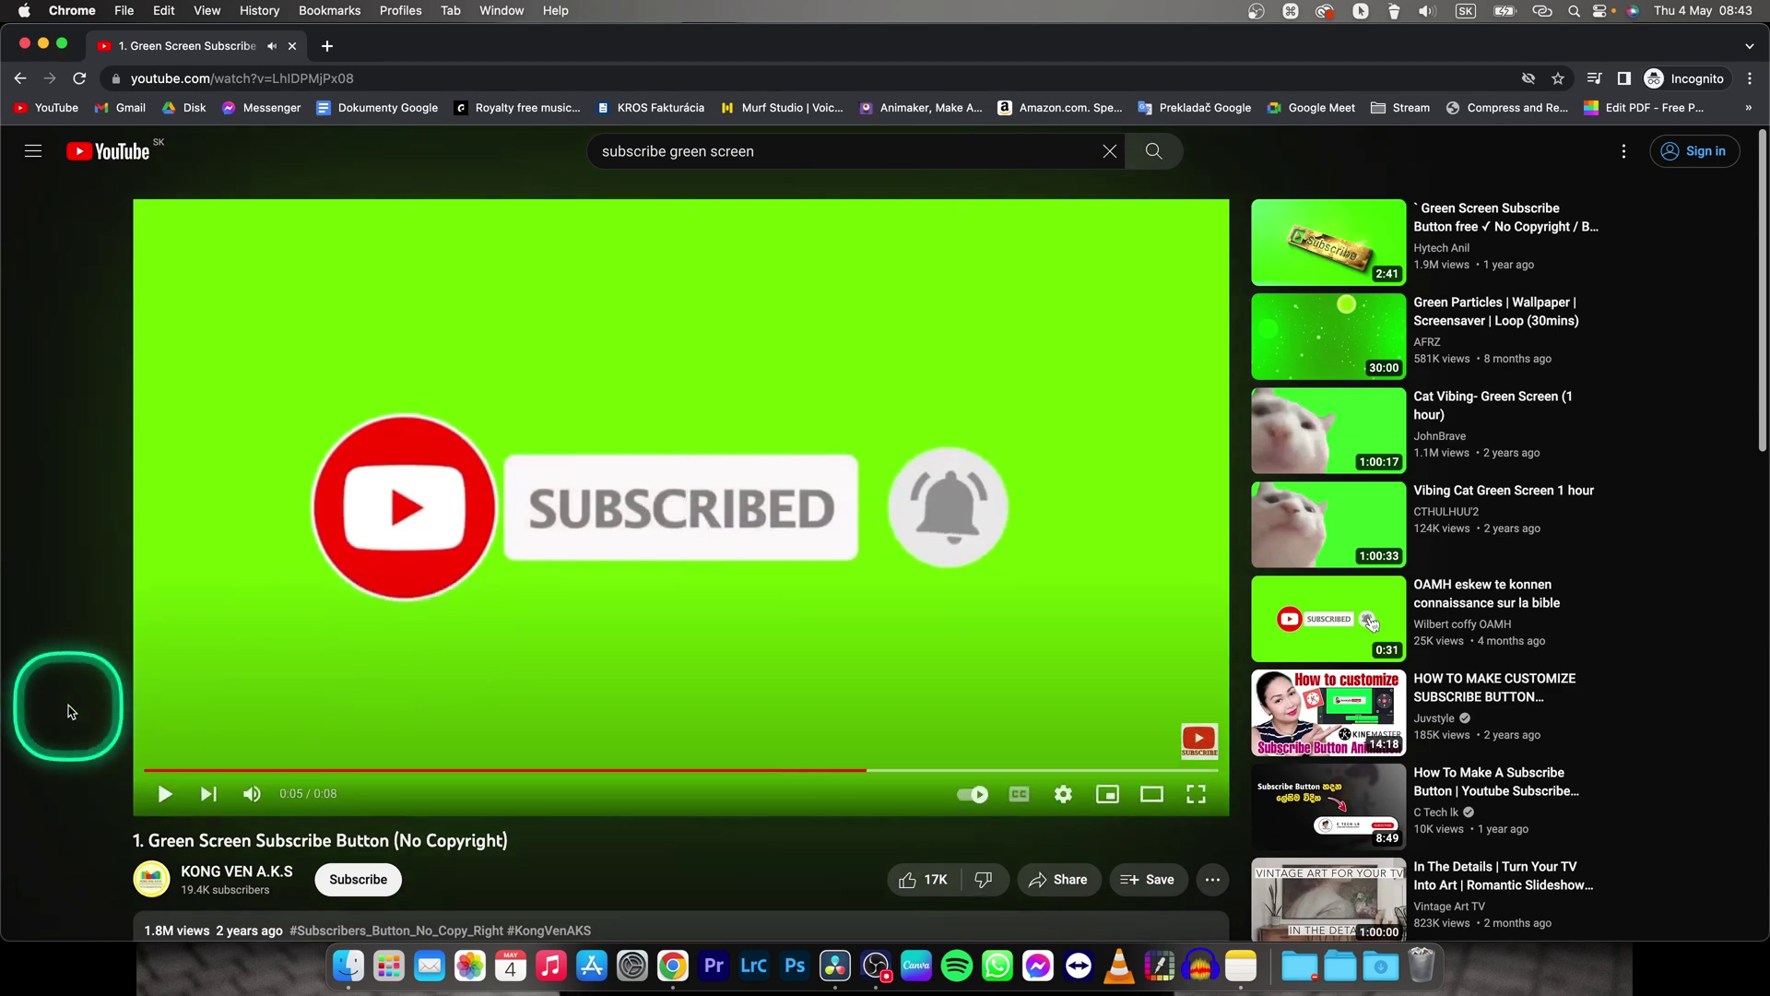
{"action": "scroll", "coordinate": [62, 711], "scroll_direction": "down", "scroll_amount": 3}
{"action": "scroll", "coordinate": [59, 722], "scroll_direction": "up", "scroll_amount": 3}
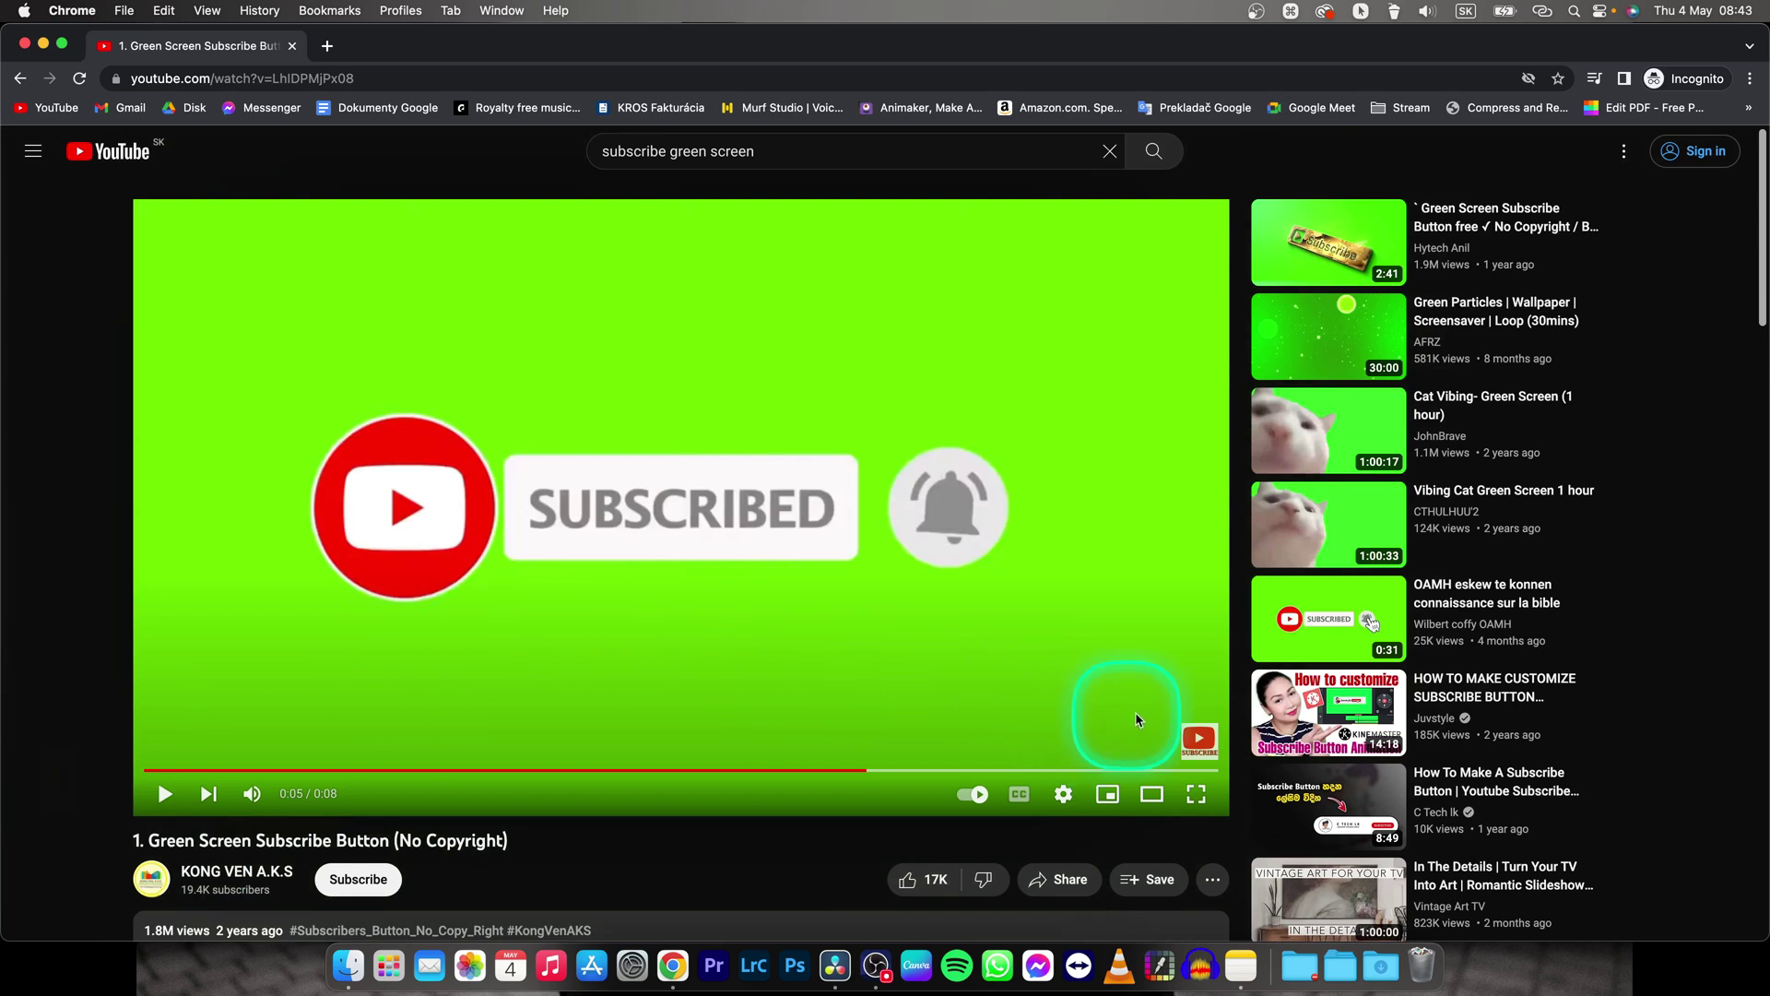
{"action": "left_click", "coordinate": [1199, 802]}
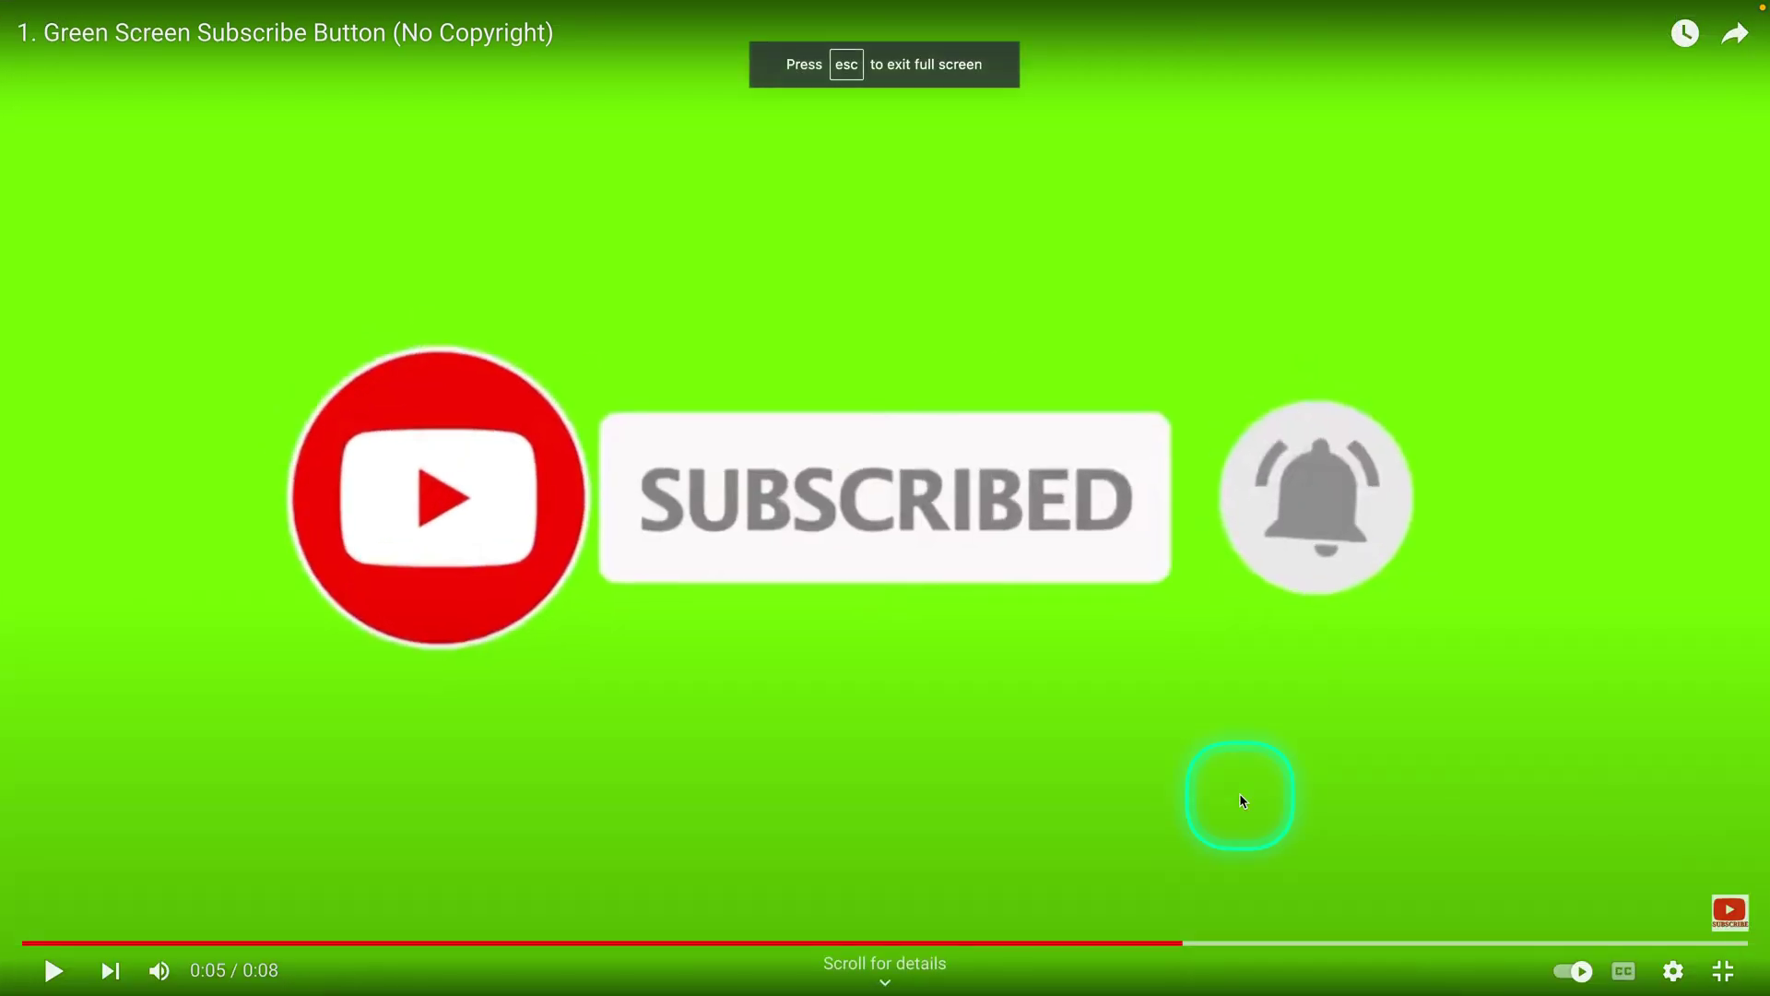
{"action": "key", "text": "Escape"}
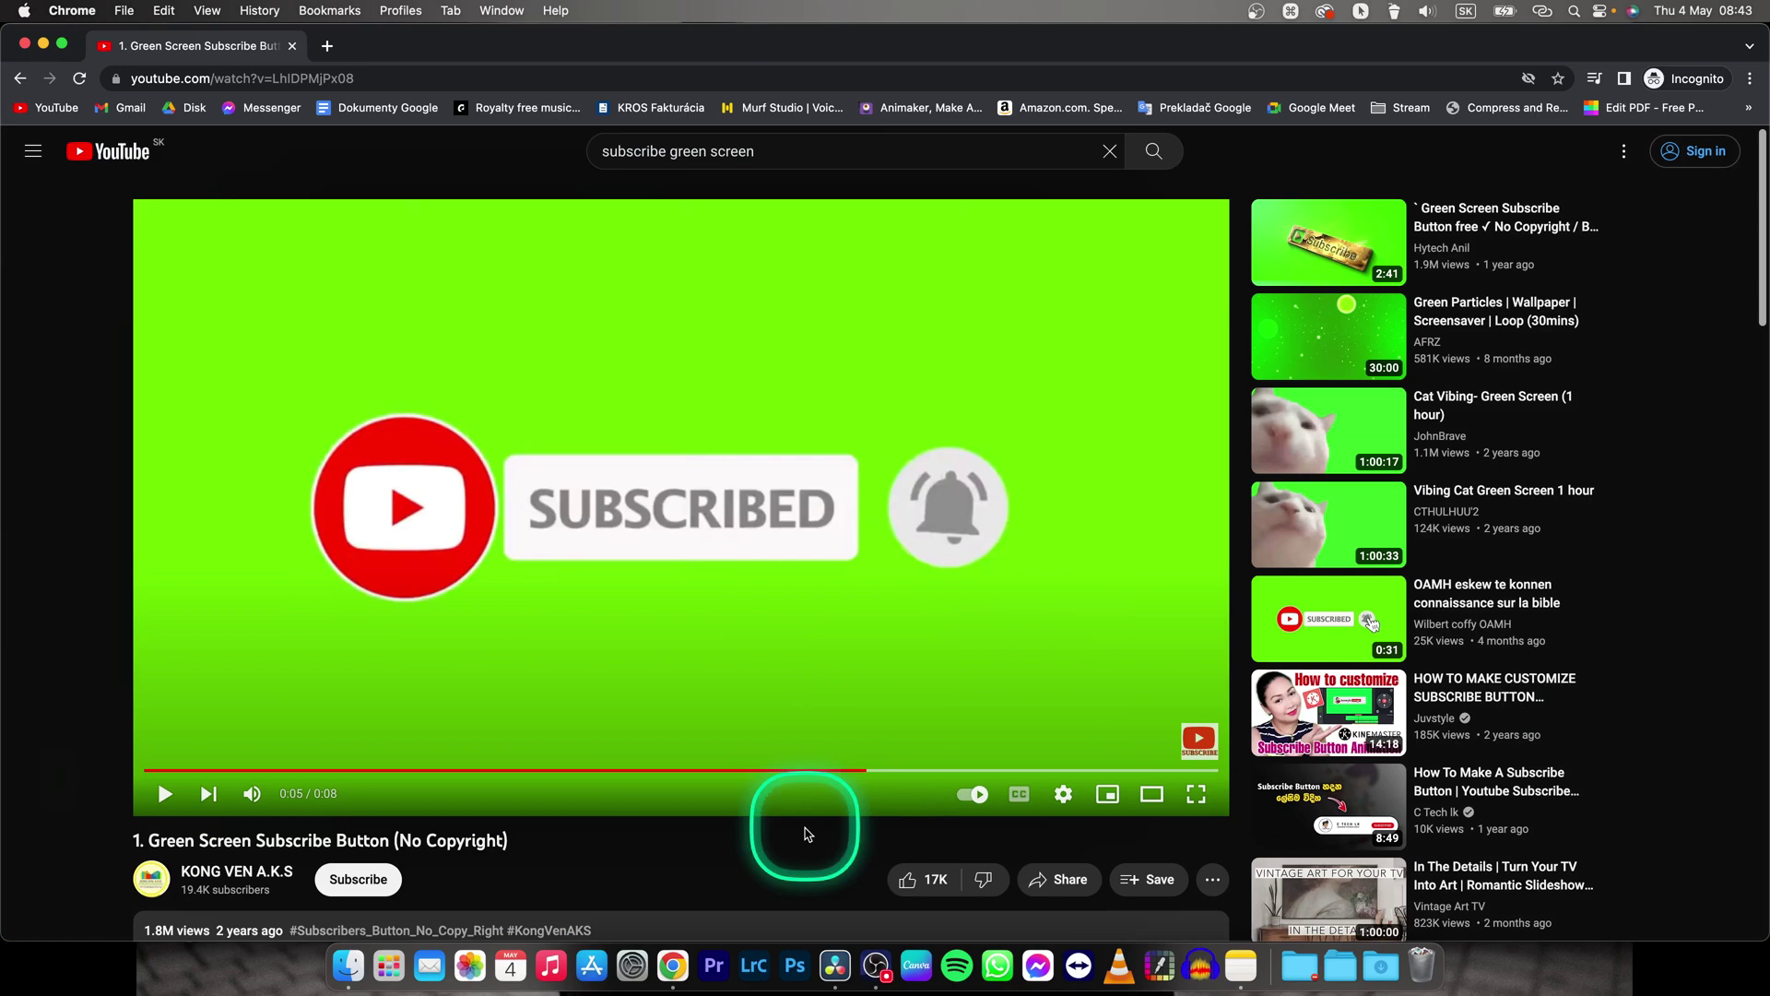
Preview 'subscribe animation bell sfx.mp4' in Finder and drag it into Resolve's Media Pool.
{"action": "left_click", "coordinate": [835, 965]}
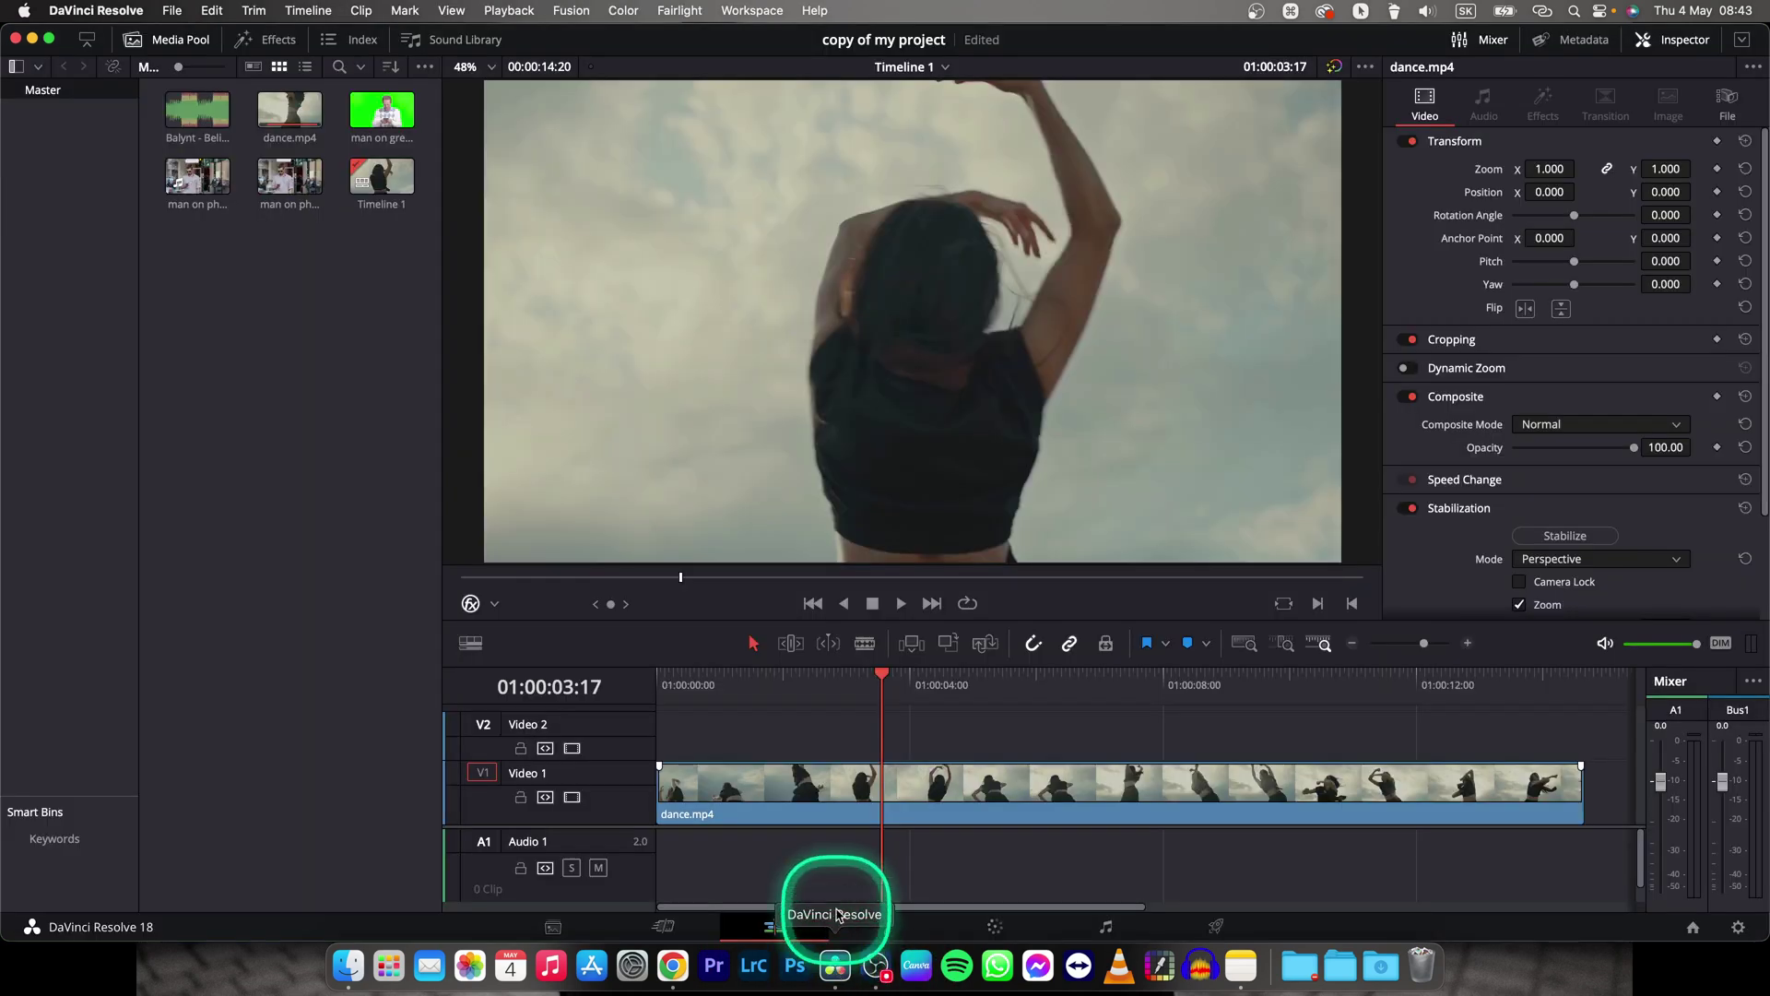
{"action": "key", "text": "super+Tab"}
{"action": "key", "text": "super+Tab"}
{"action": "key", "text": "super+Tab"}
{"action": "key", "text": "super+Tab"}
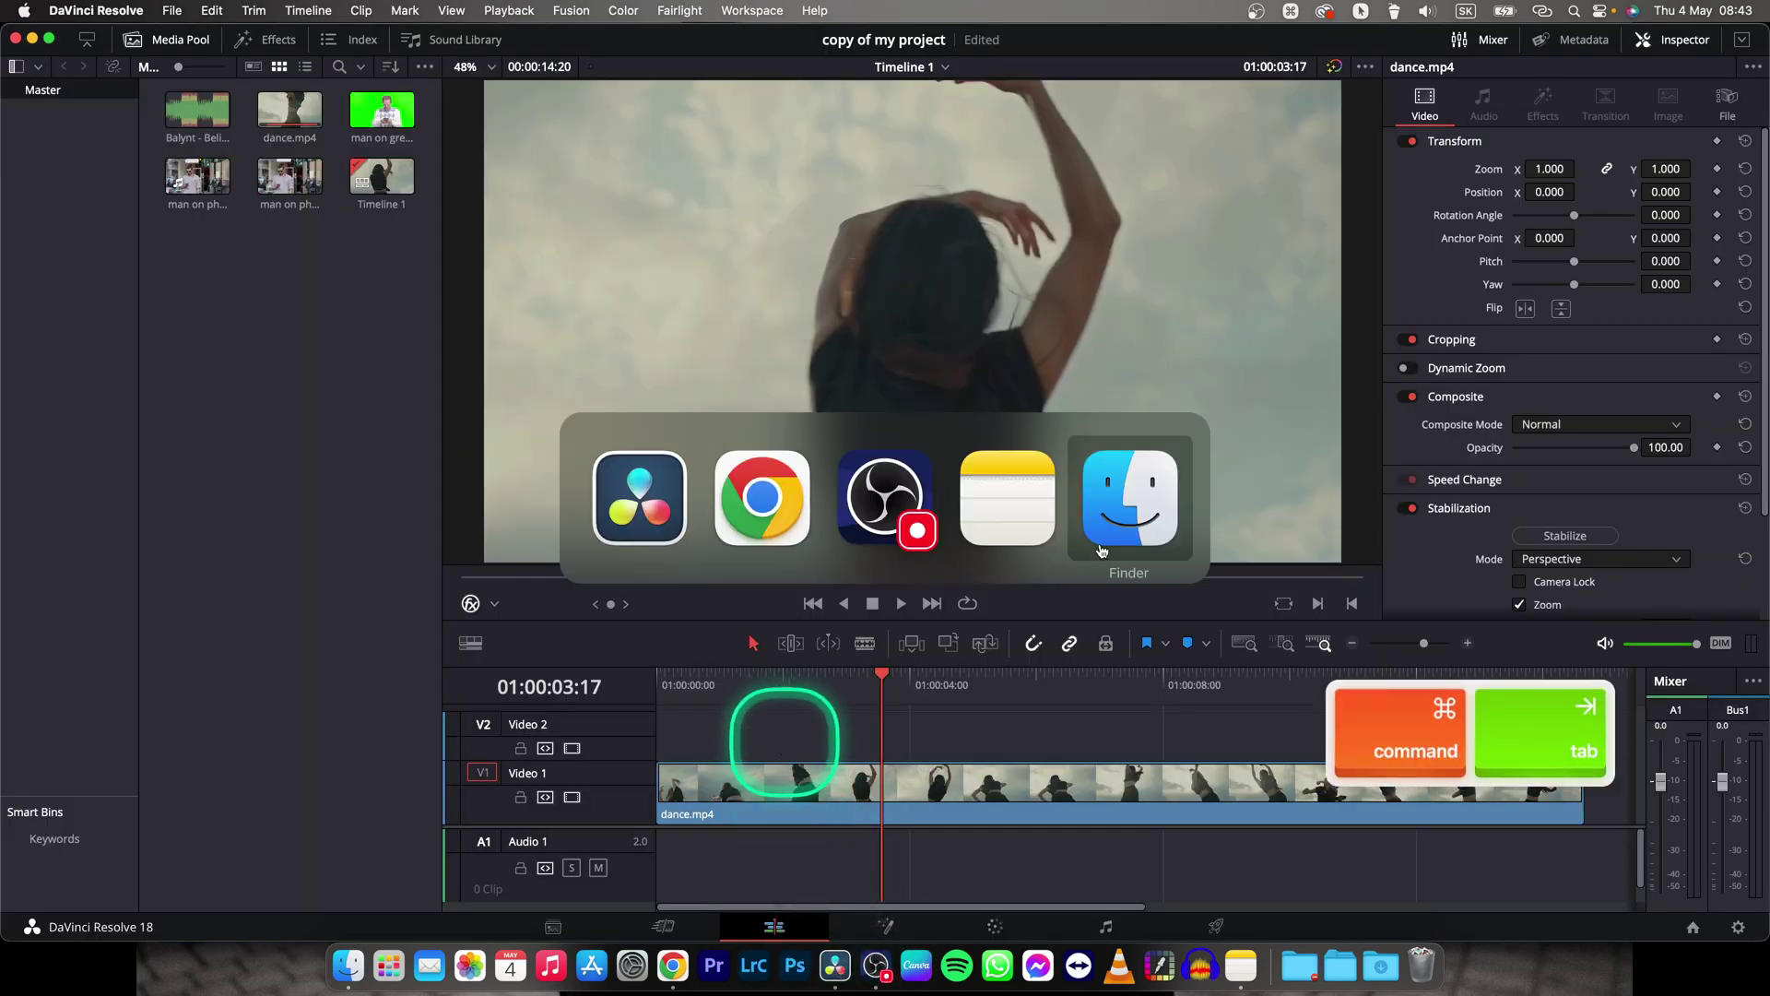
{"action": "left_click", "coordinate": [779, 330]}
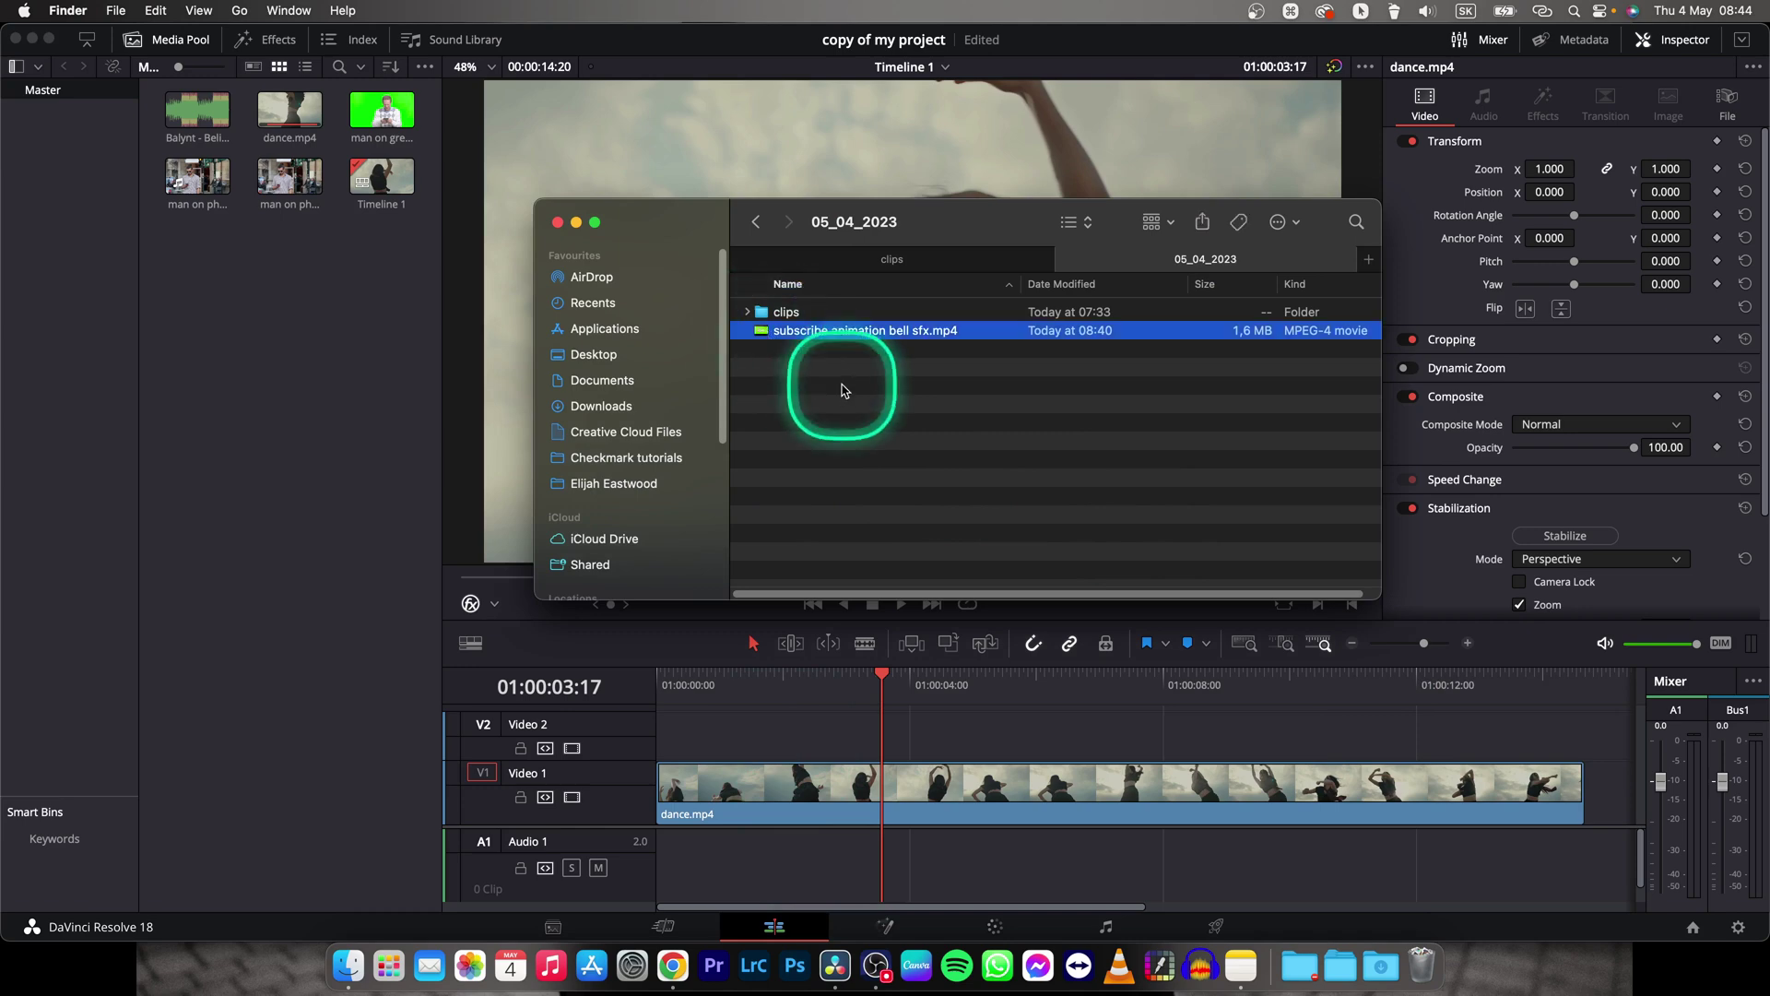
{"action": "key", "text": "space"}
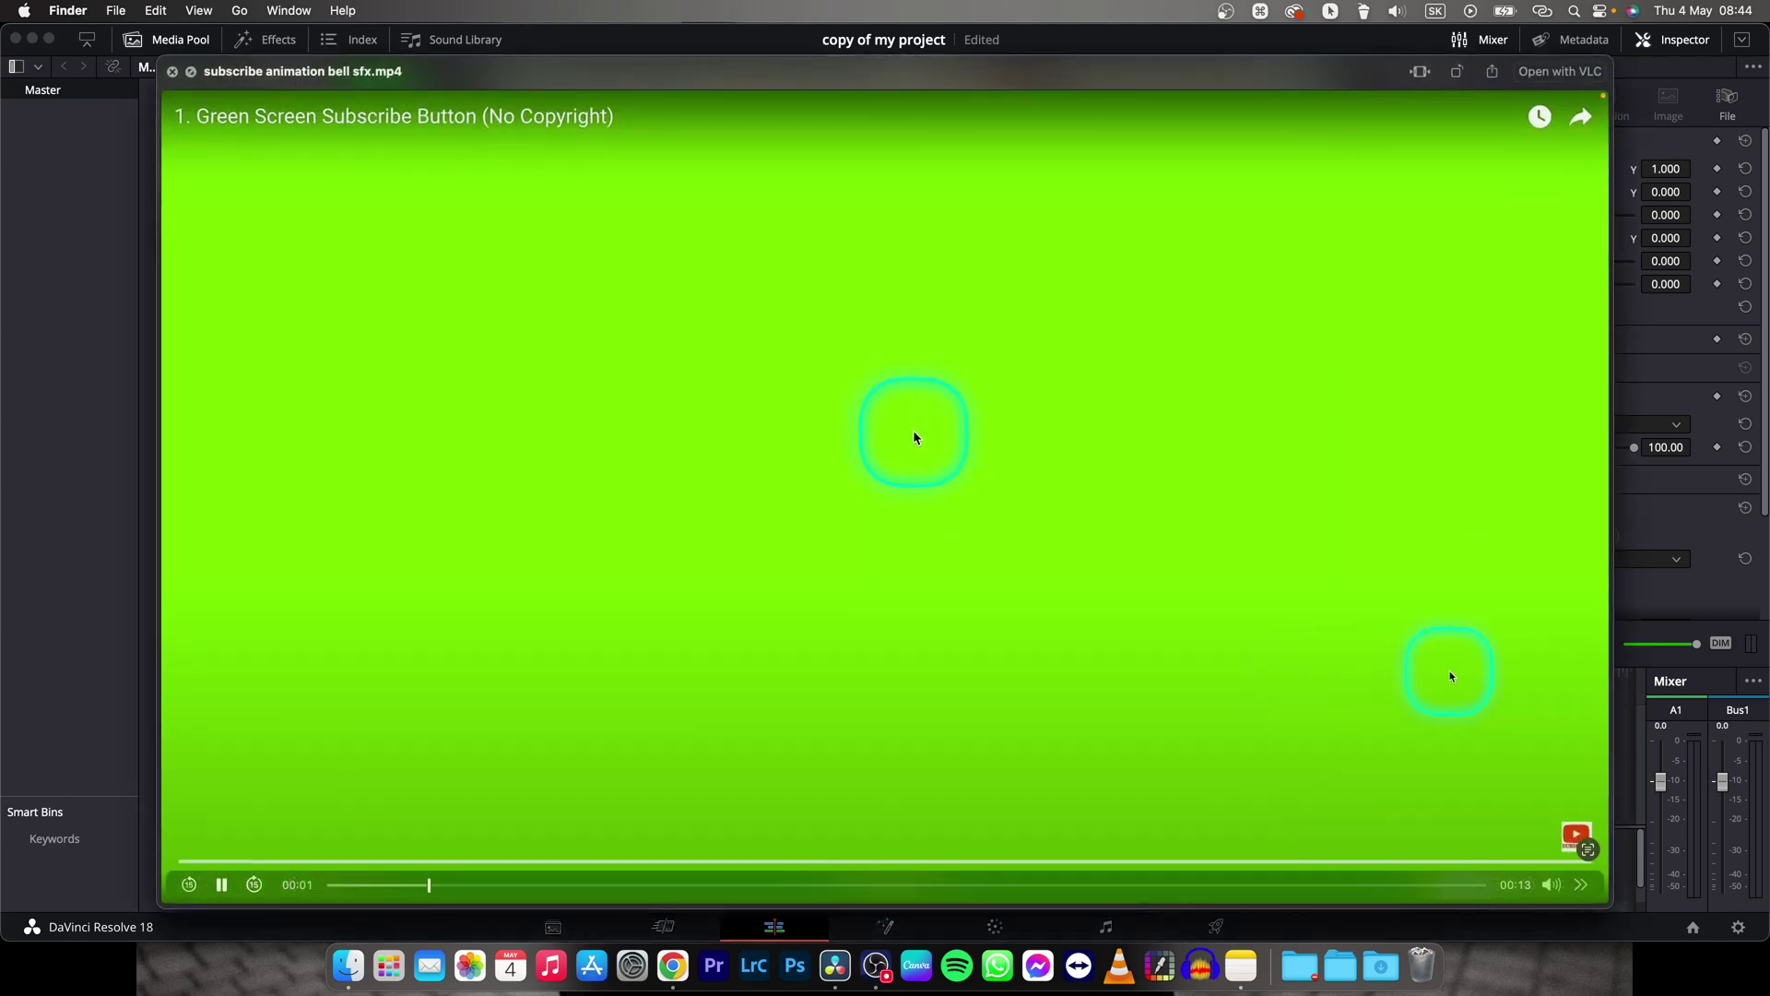
{"action": "key", "text": "space"}
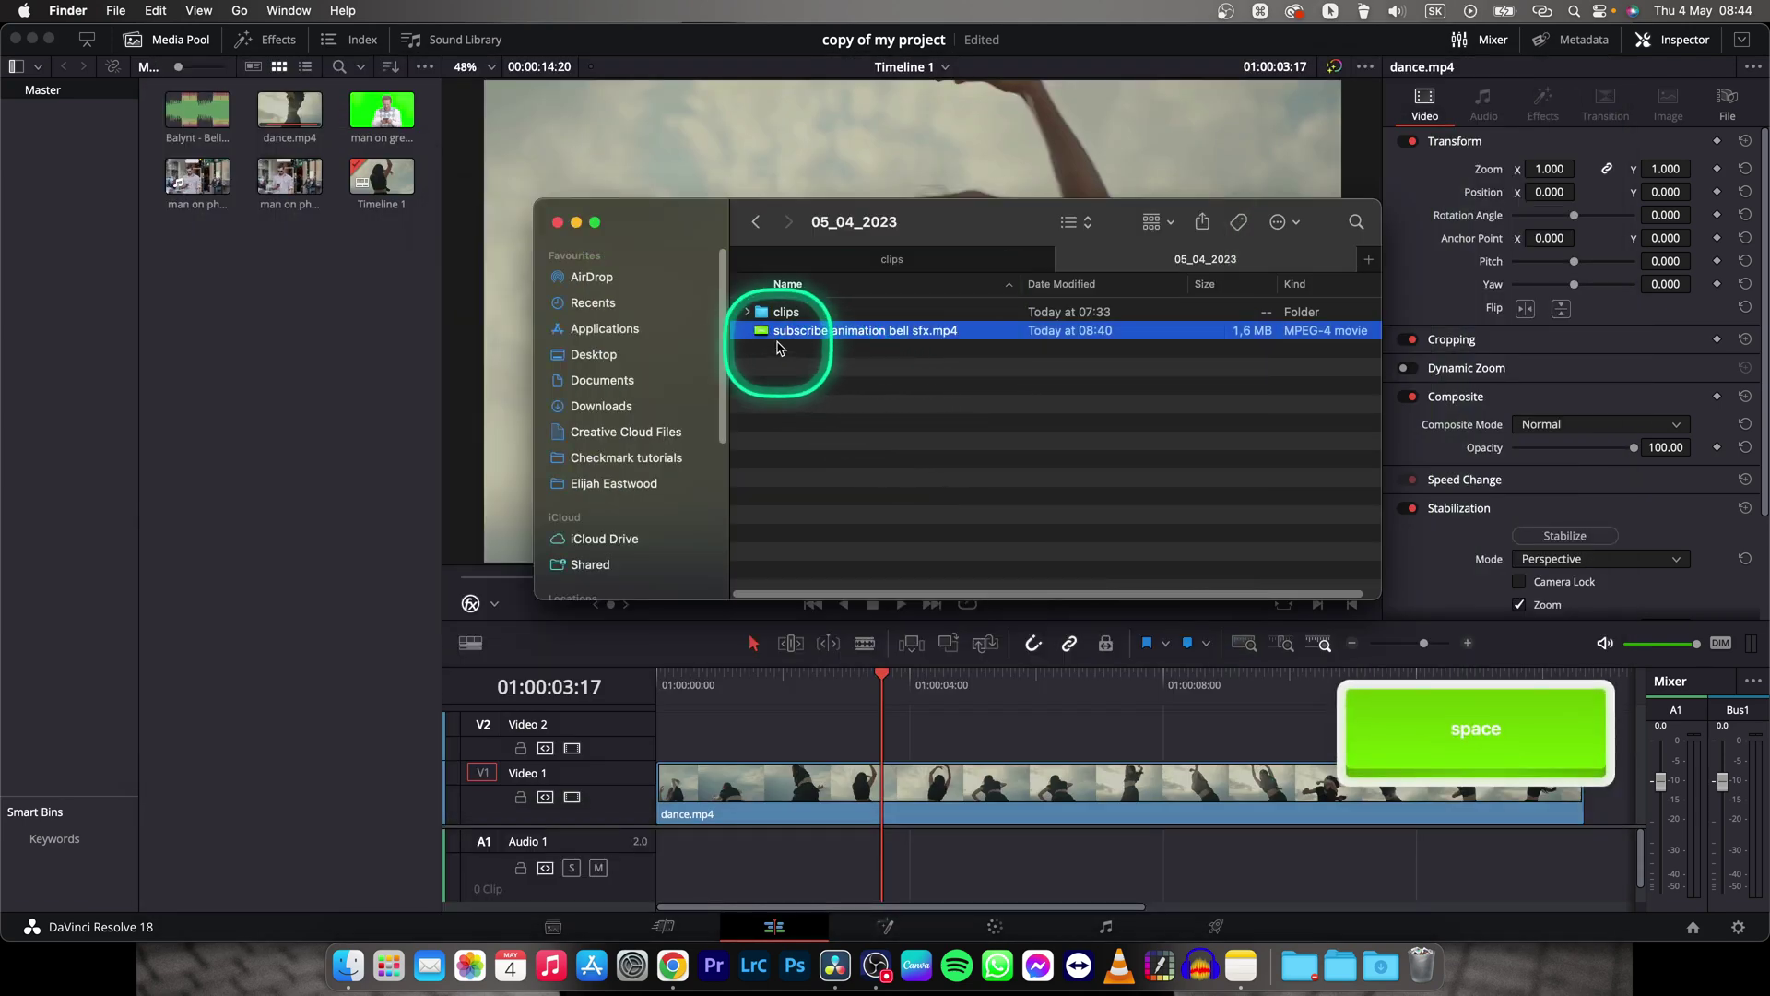
{"action": "left_click_drag", "start_coordinate": [763, 338], "coordinate": [312, 398]}
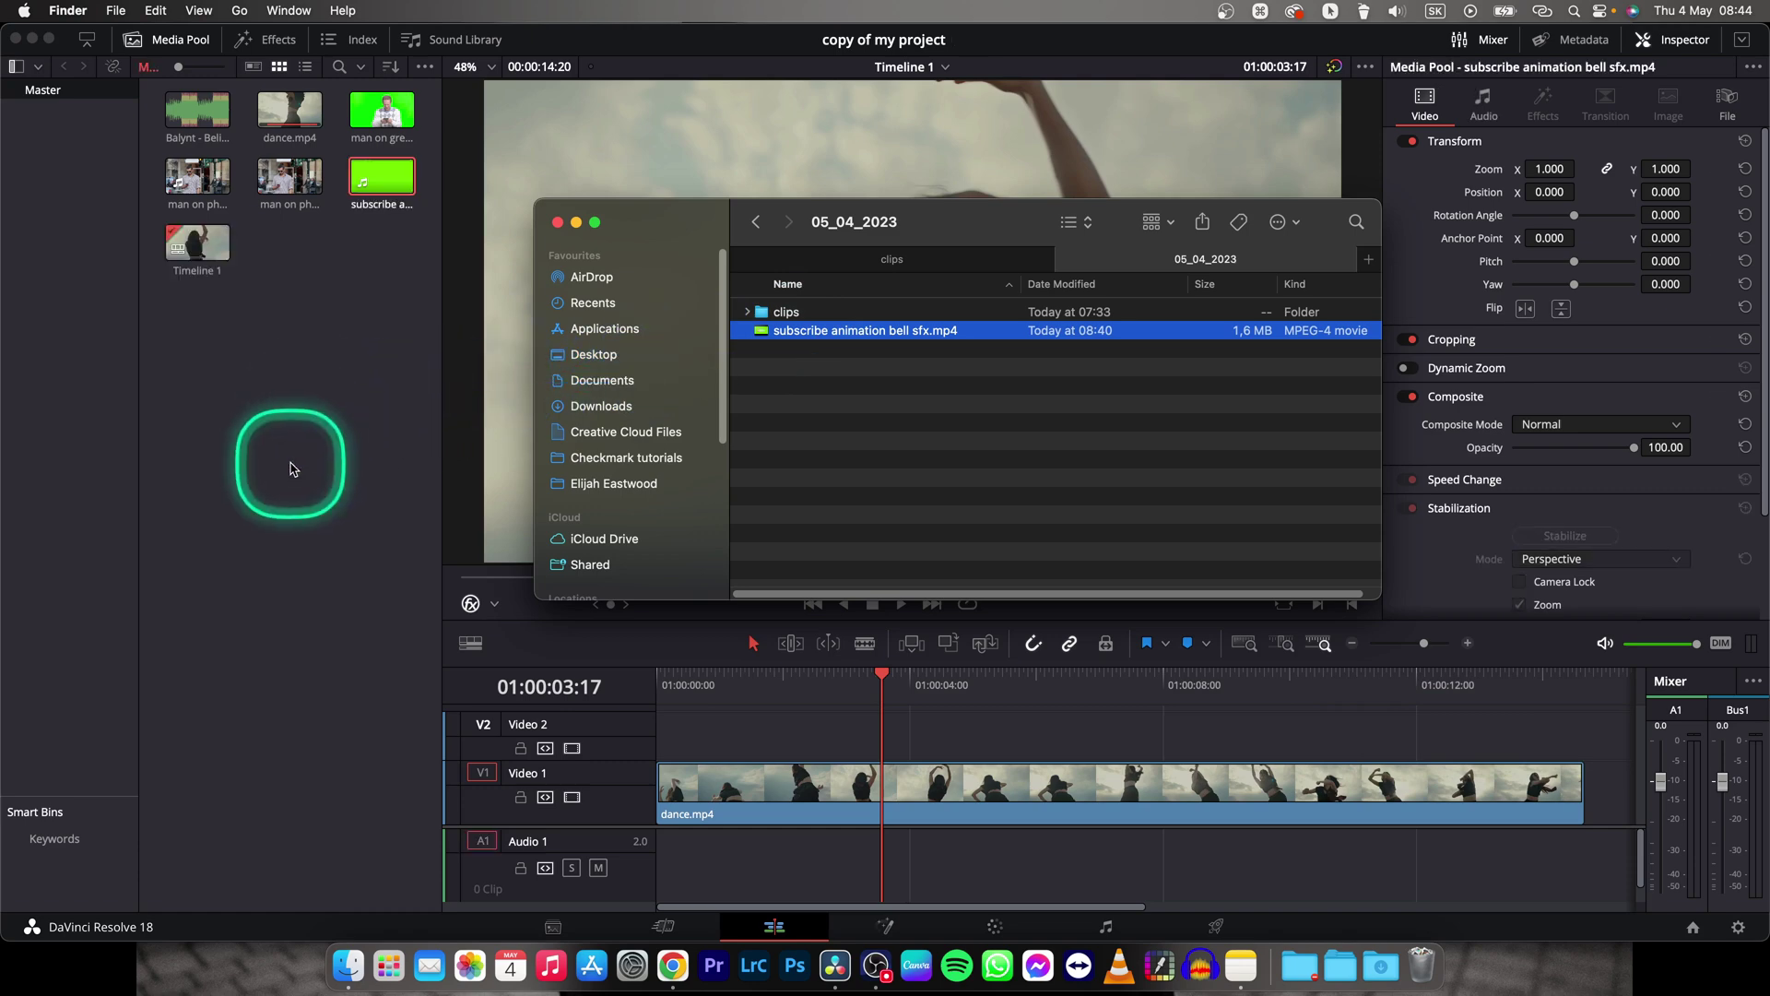
Place the subscribe clip from the Media Pool on Video 2 above dance.mp4.
{"action": "left_click", "coordinate": [293, 466]}
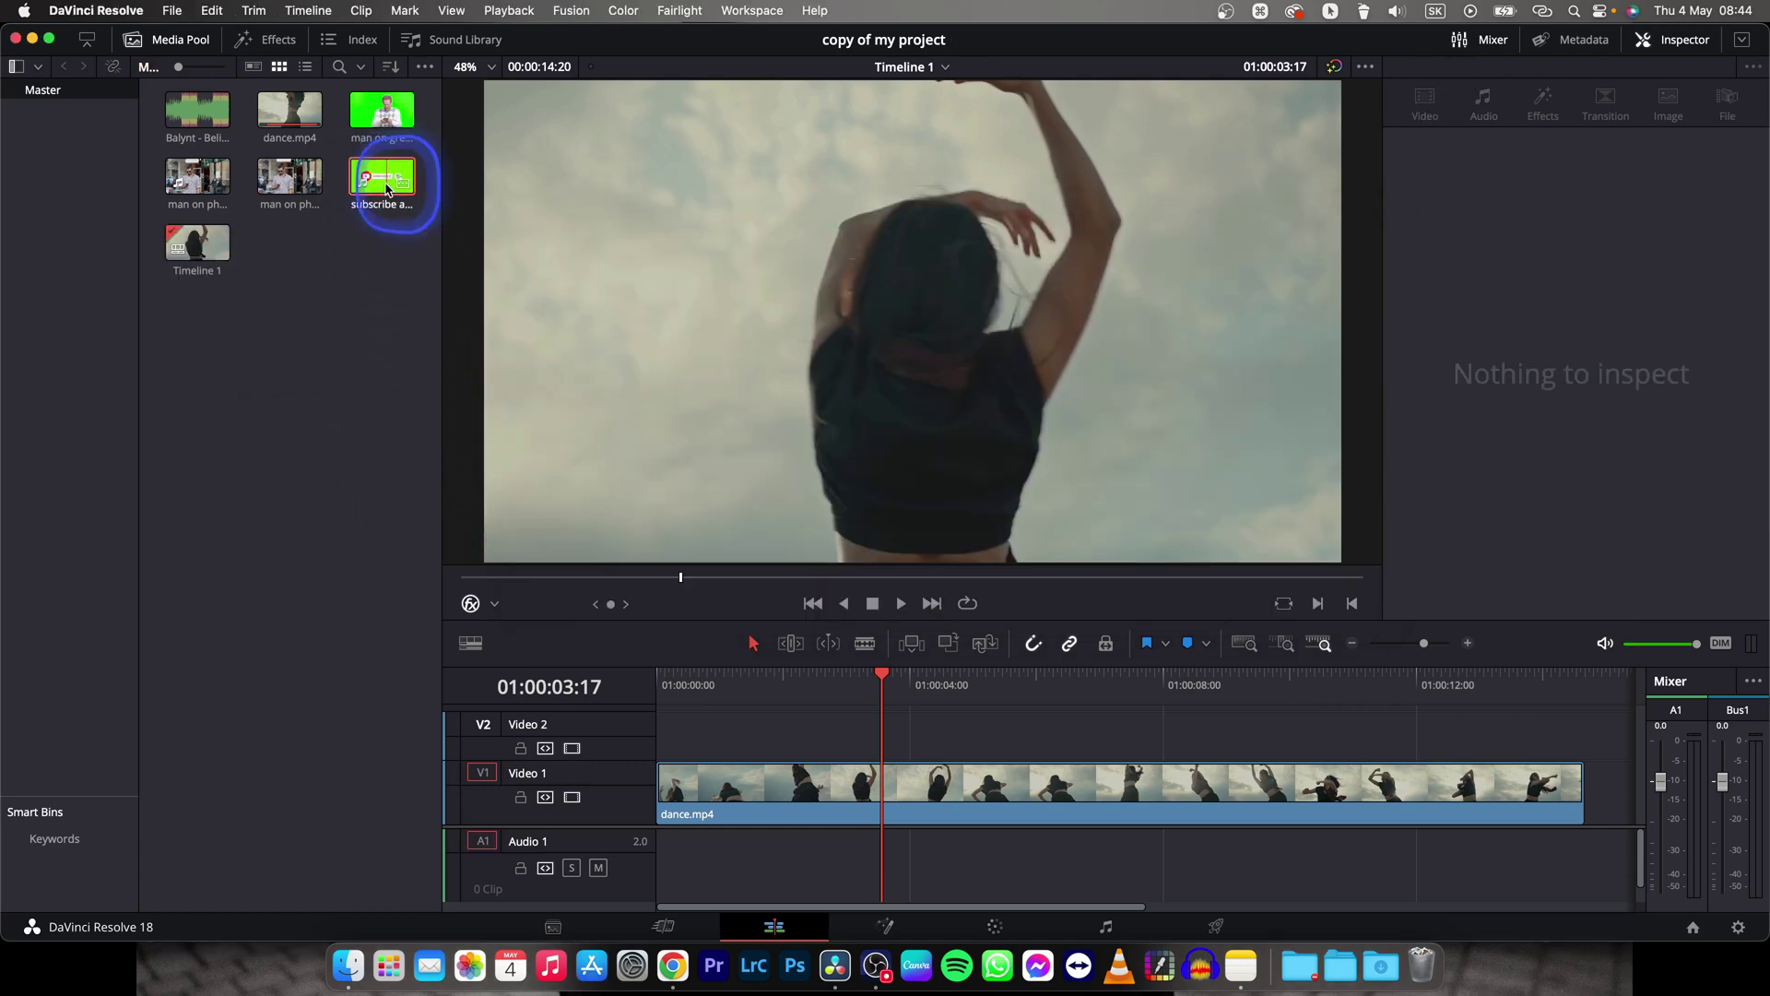
{"action": "left_click_drag", "start_coordinate": [386, 188], "coordinate": [907, 680]}
{"action": "left_click", "coordinate": [673, 687]}
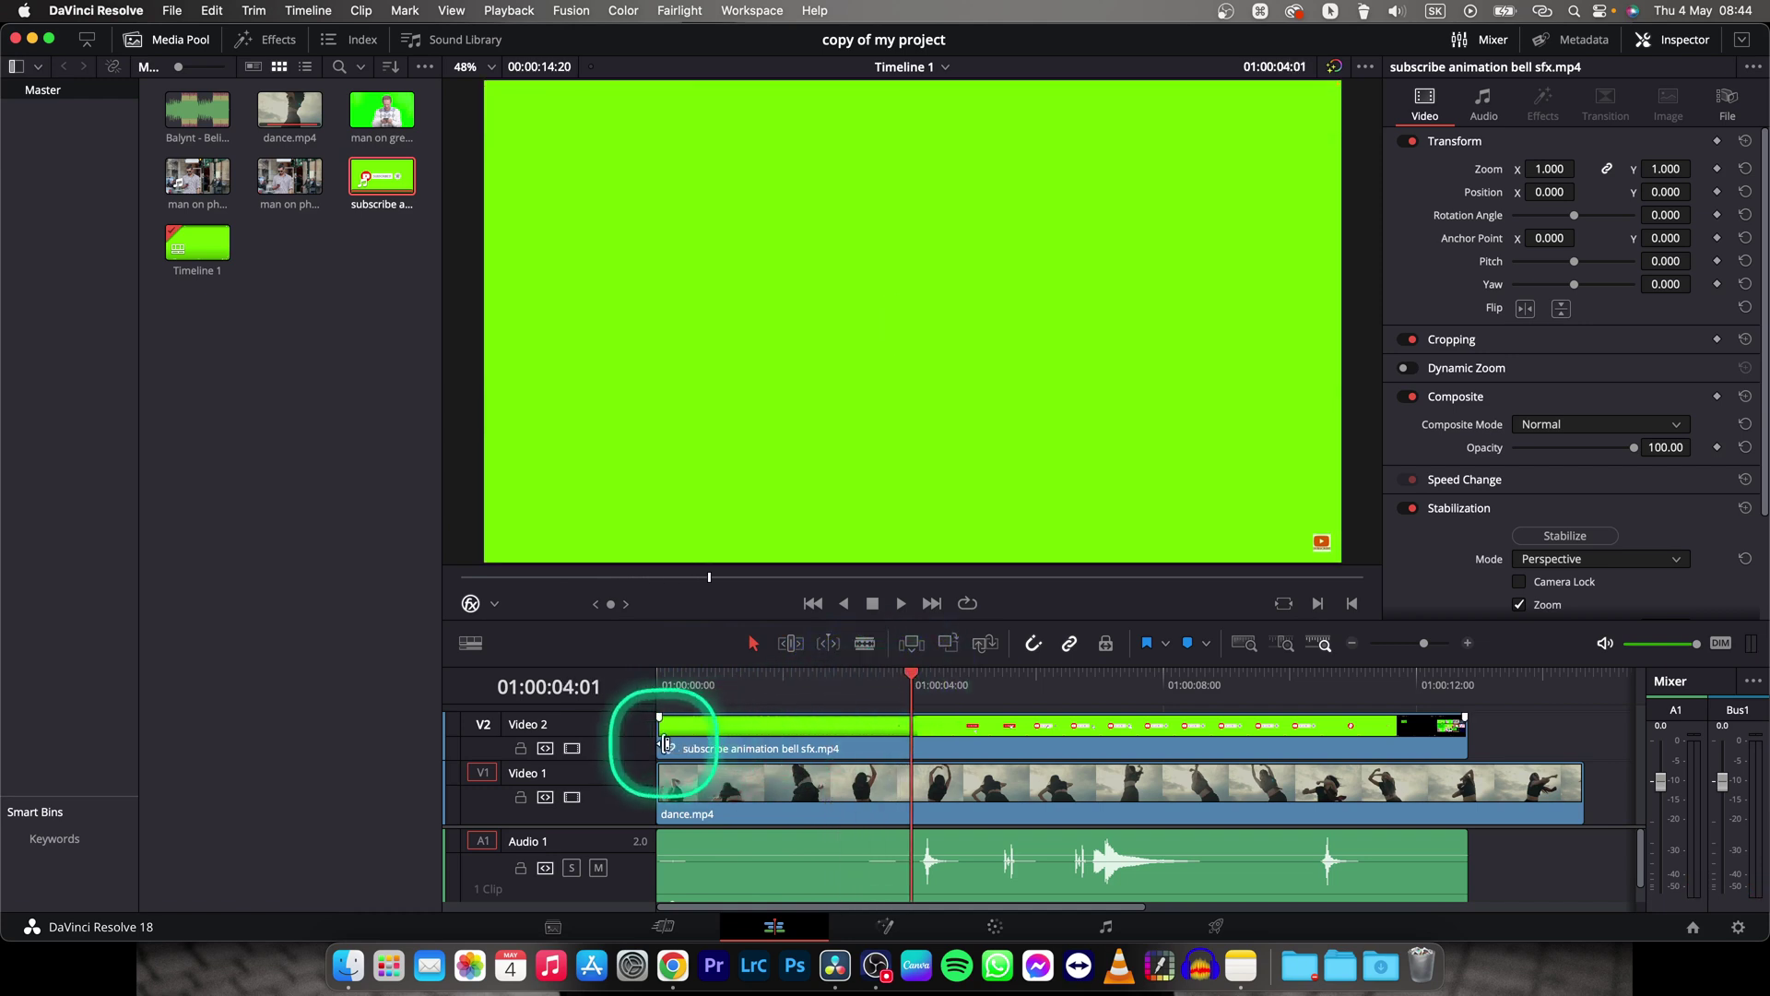
Trim the subscribe clip's head and tail so it ends near 01:00:07:09, then play it back.
{"action": "left_click_drag", "start_coordinate": [659, 737], "coordinate": [751, 724]}
{"action": "left_click_drag", "start_coordinate": [903, 682], "coordinate": [1103, 673]}
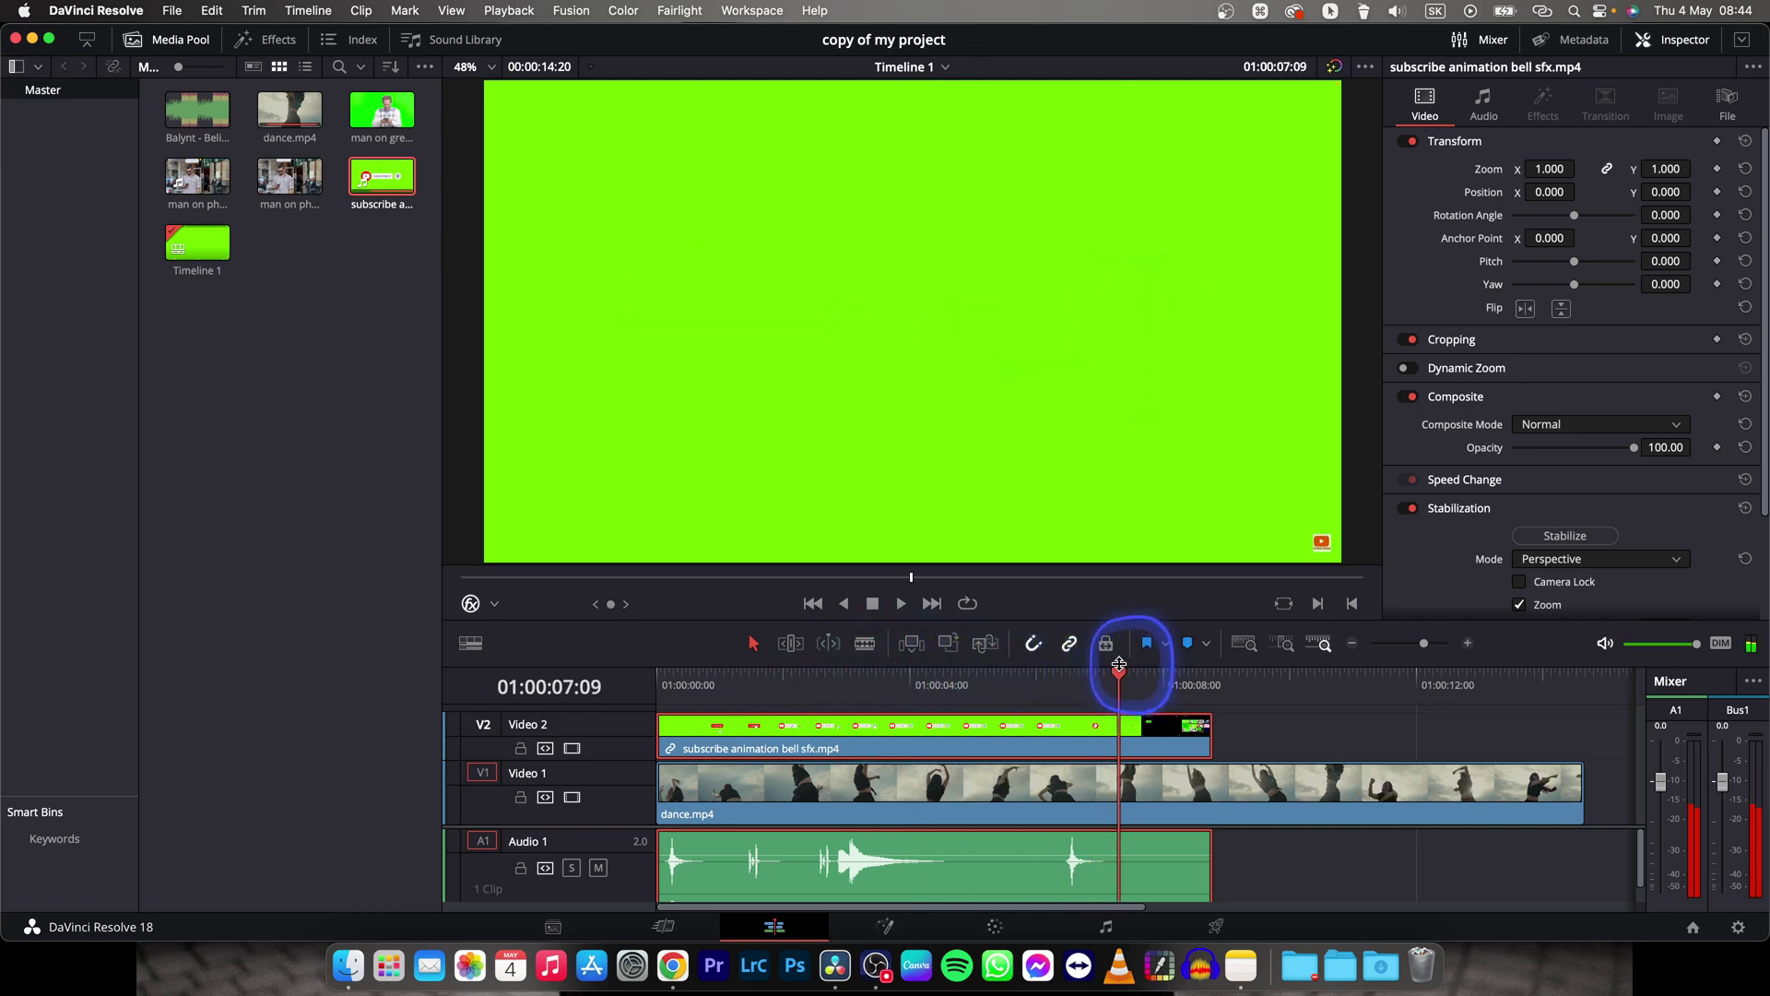
{"action": "left_click_drag", "start_coordinate": [1209, 726], "coordinate": [657, 682]}
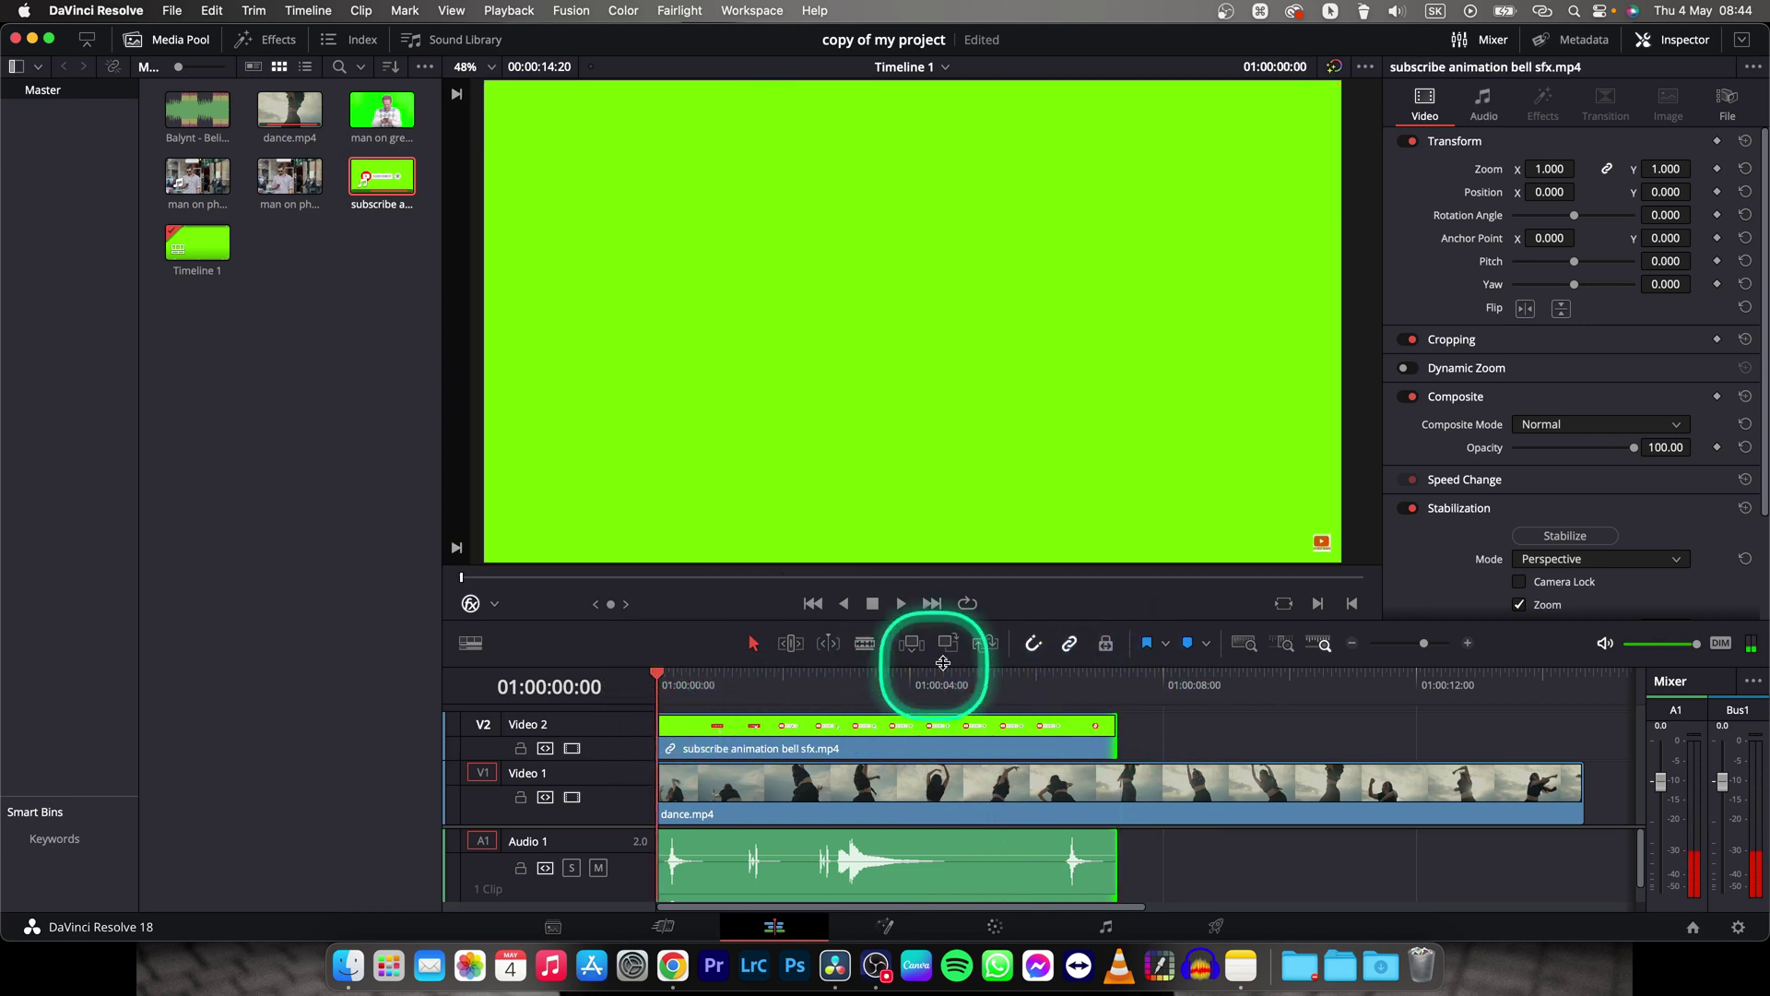
{"action": "key", "text": "space"}
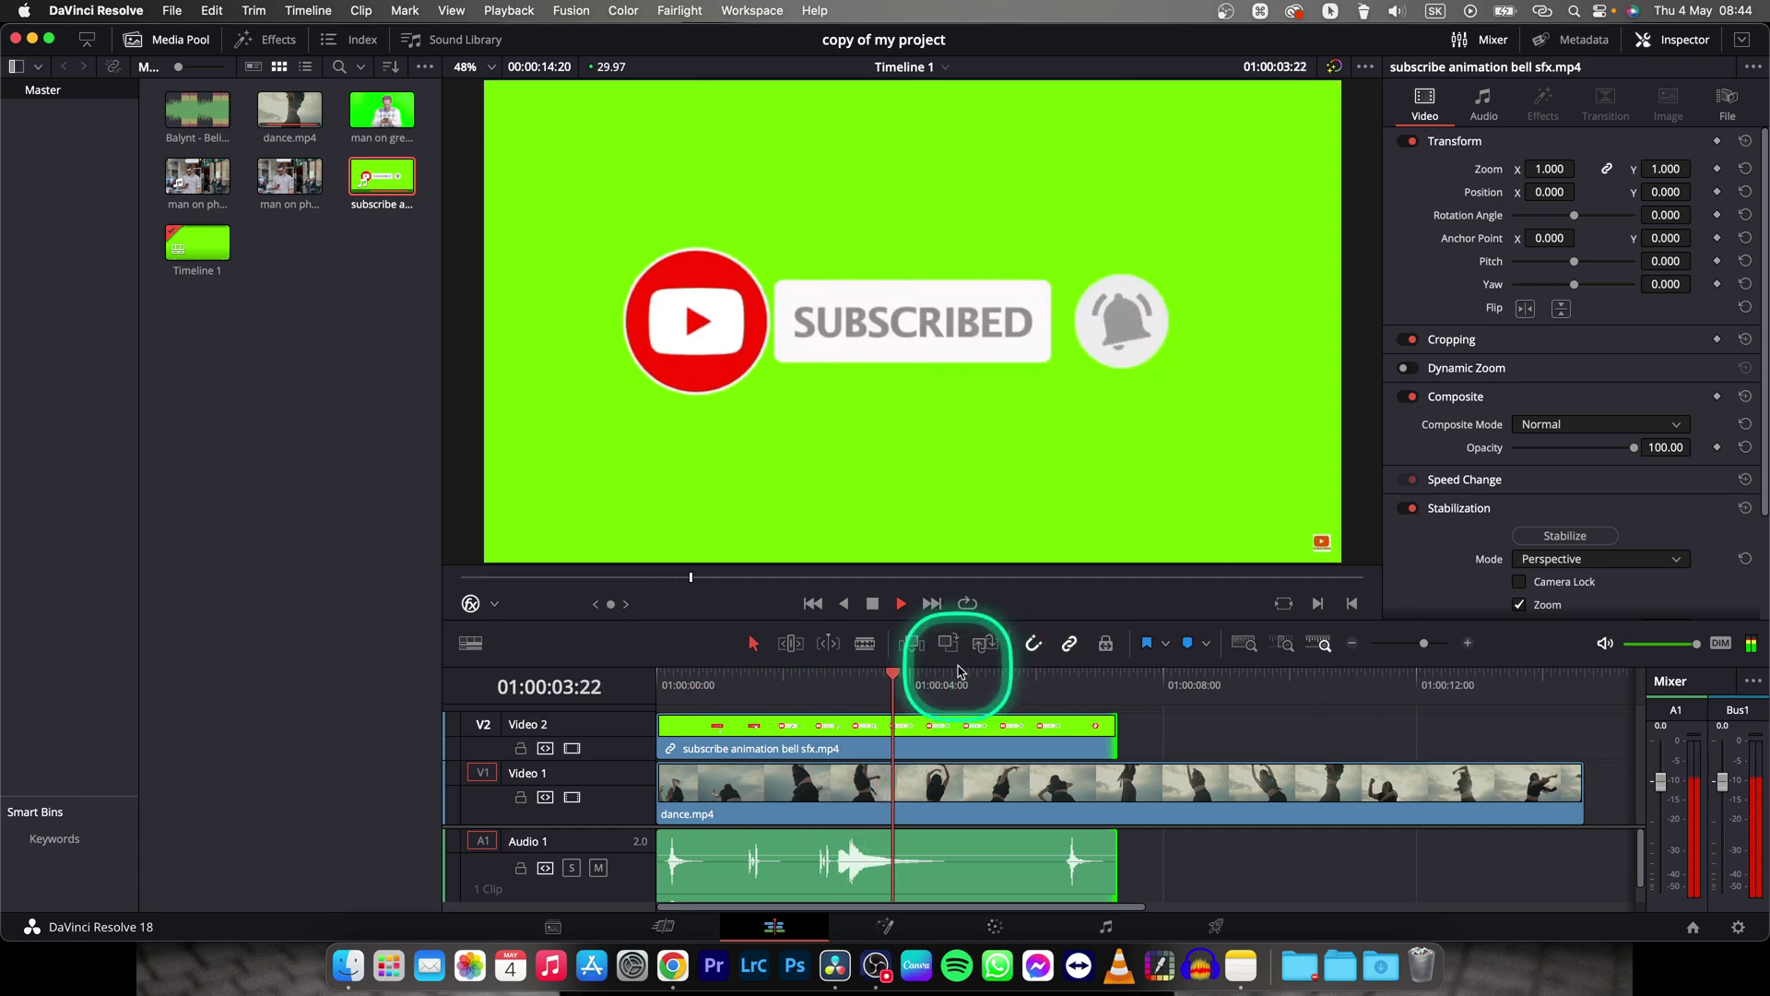
{"action": "key", "text": "space"}
Select the V2 subscribe clip and show the Effects library's Open FX filters with Media Pool hidden.
{"action": "left_click", "coordinate": [892, 730]}
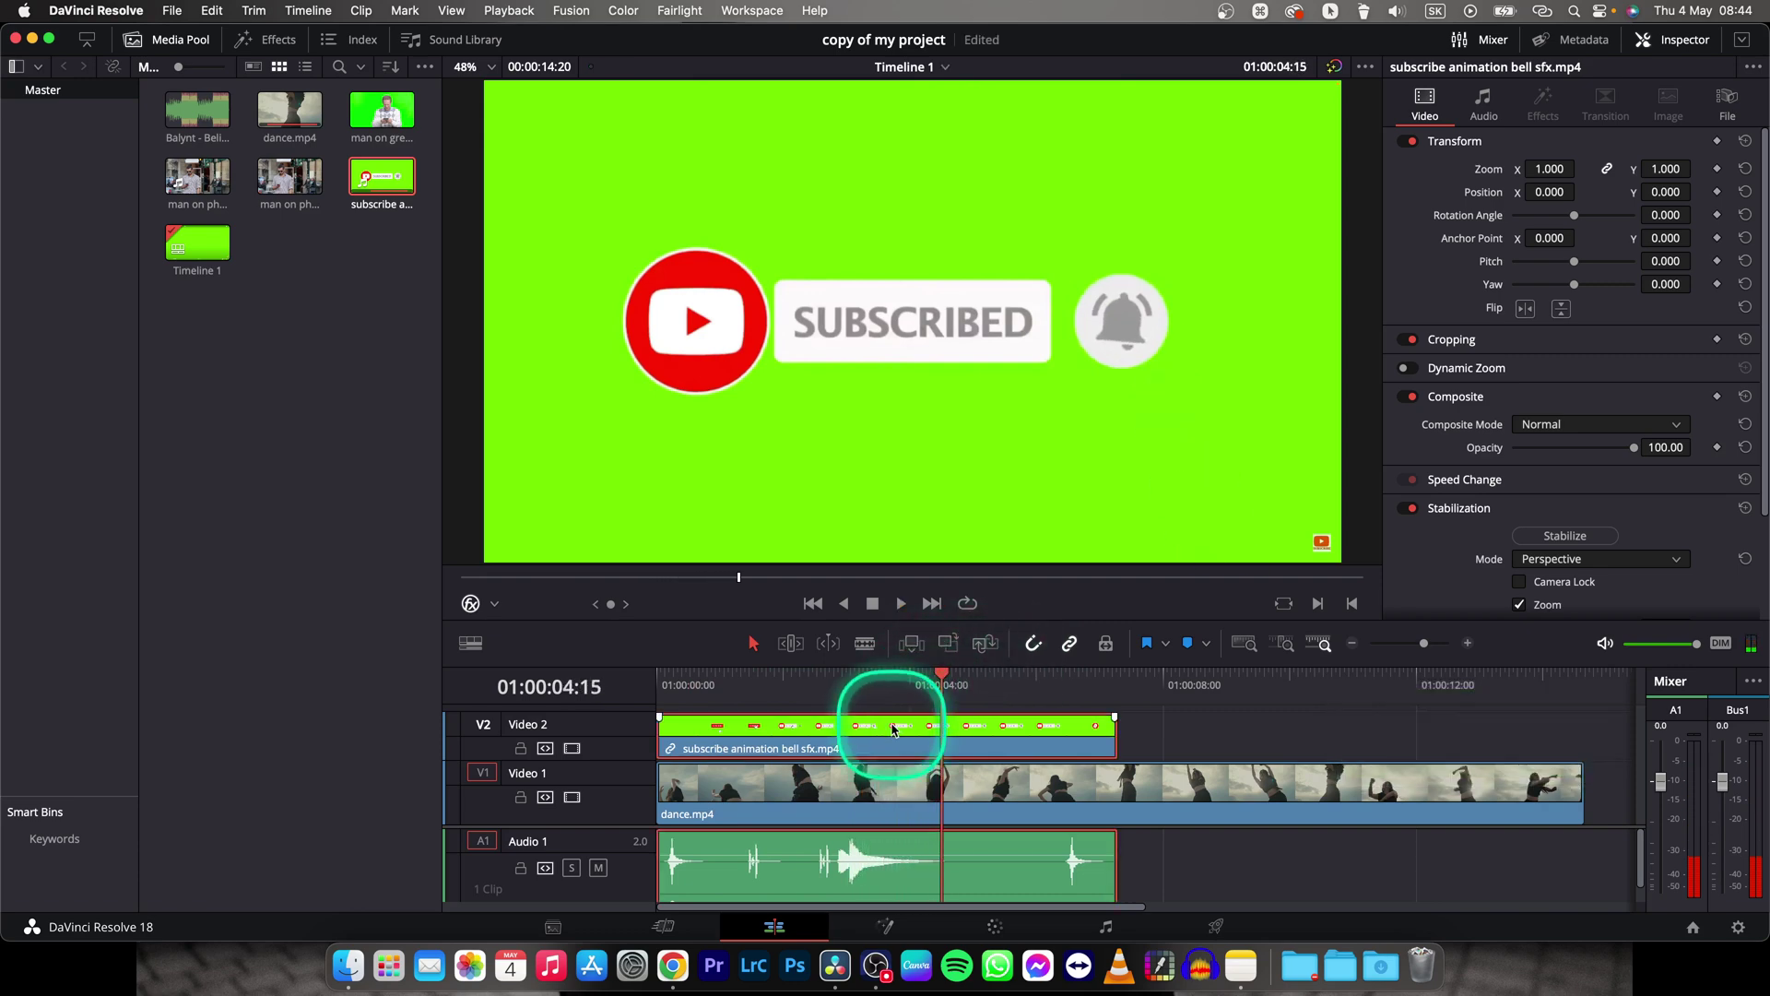
{"action": "left_click", "coordinate": [267, 40]}
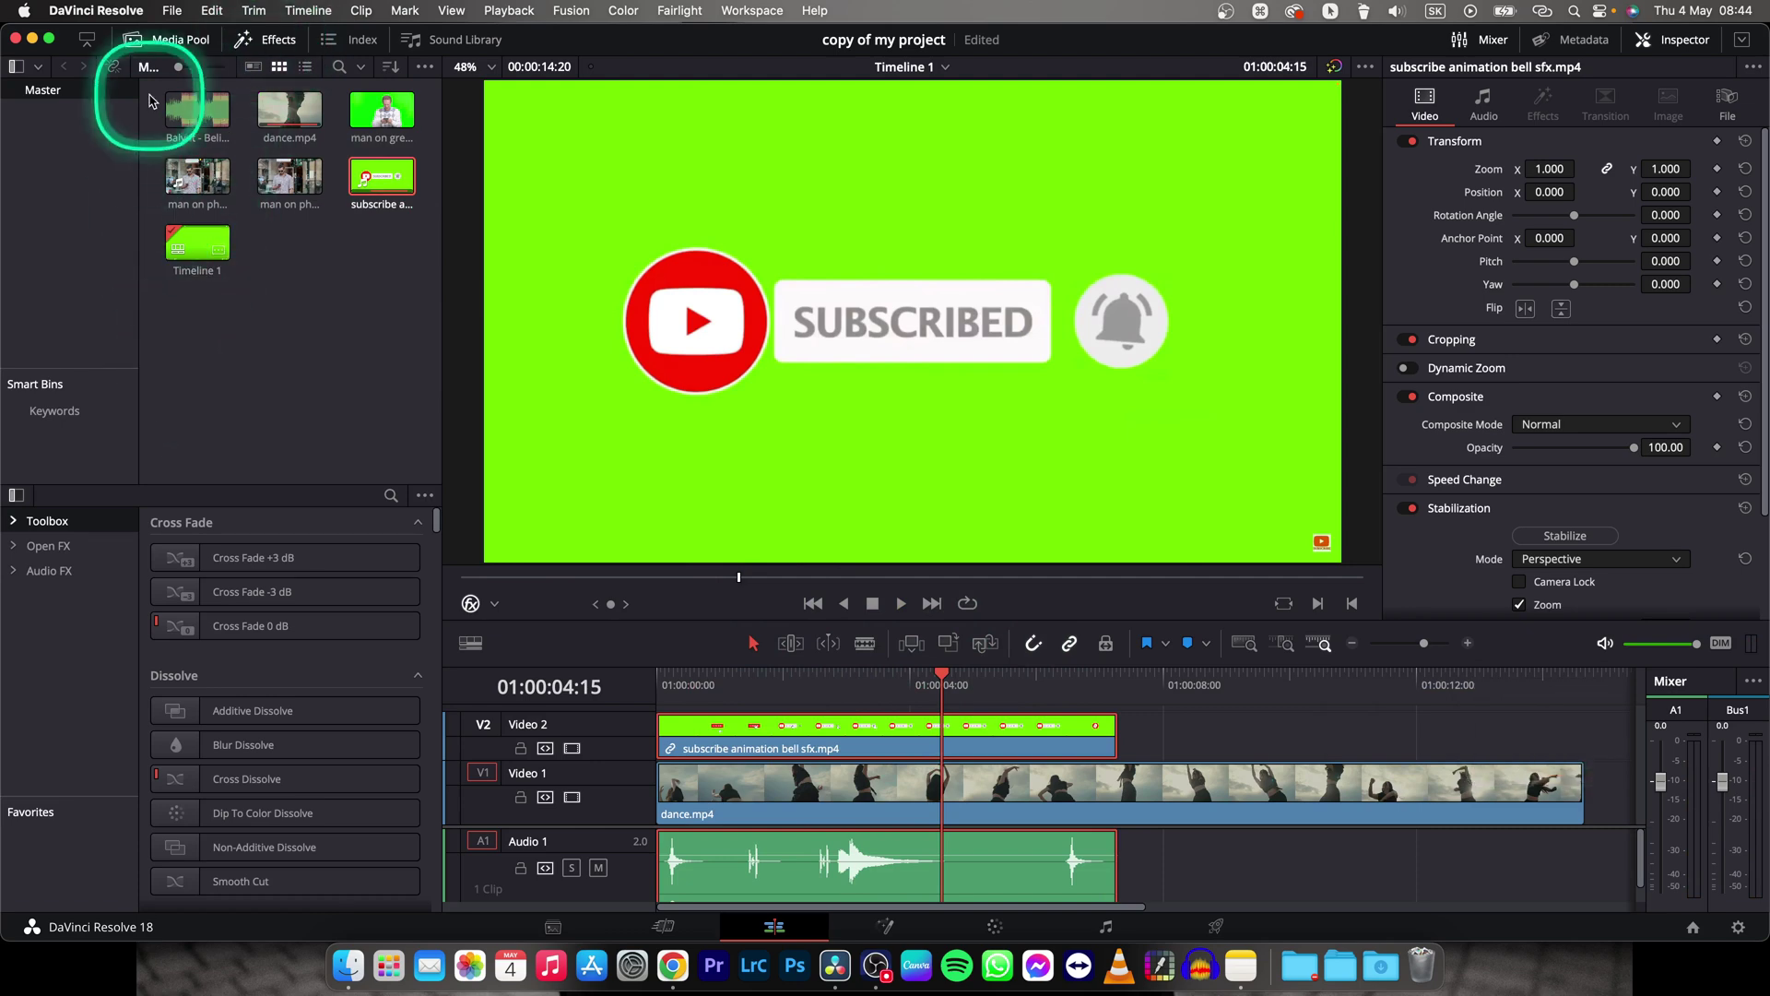
{"action": "left_click", "coordinate": [166, 40]}
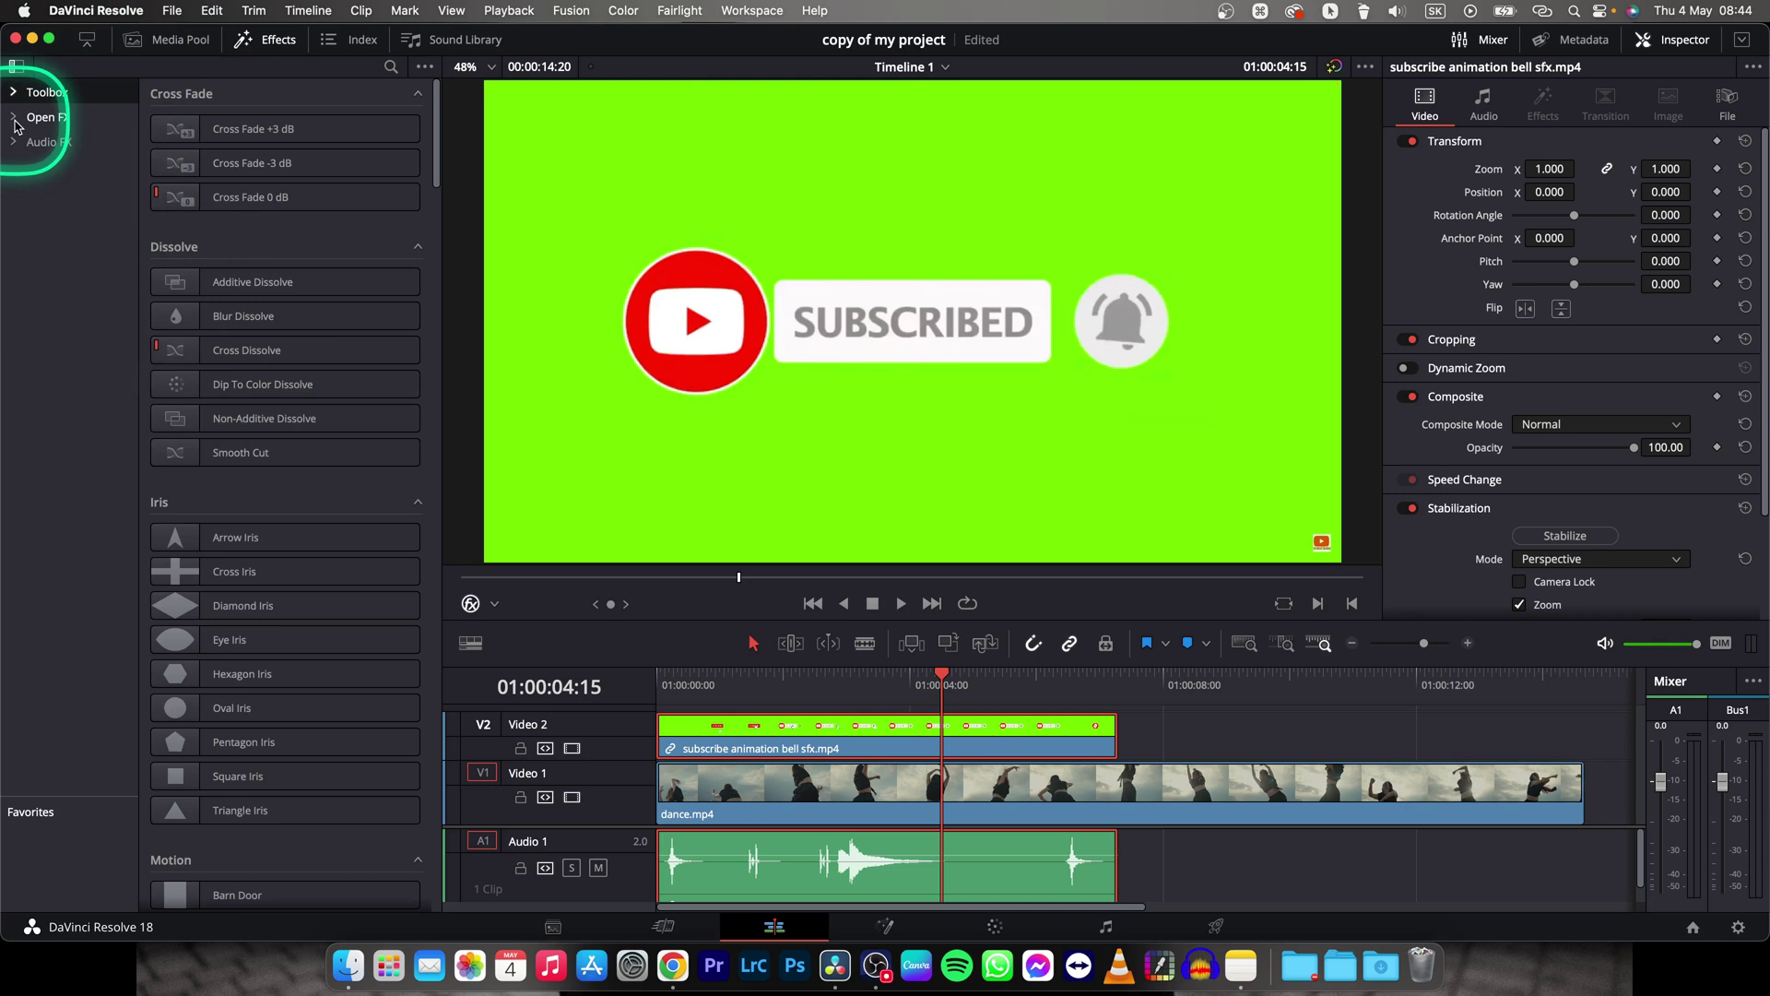
{"action": "left_click", "coordinate": [15, 118]}
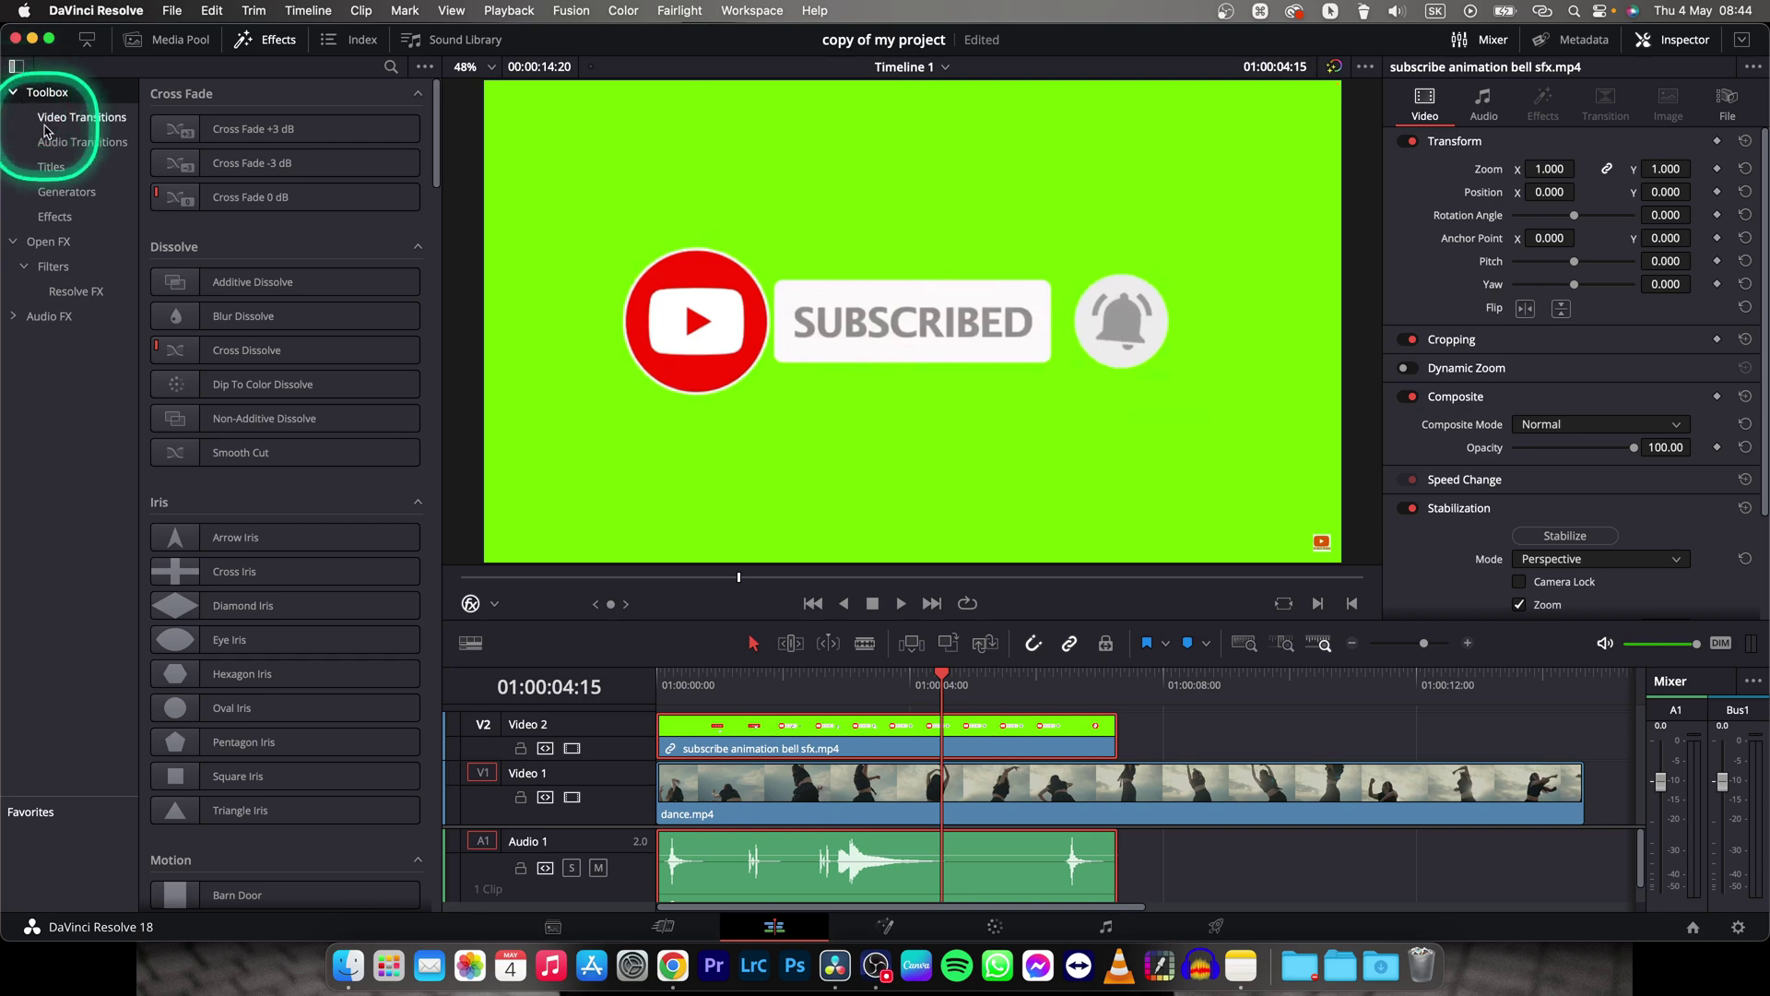
{"action": "left_click", "coordinate": [42, 240]}
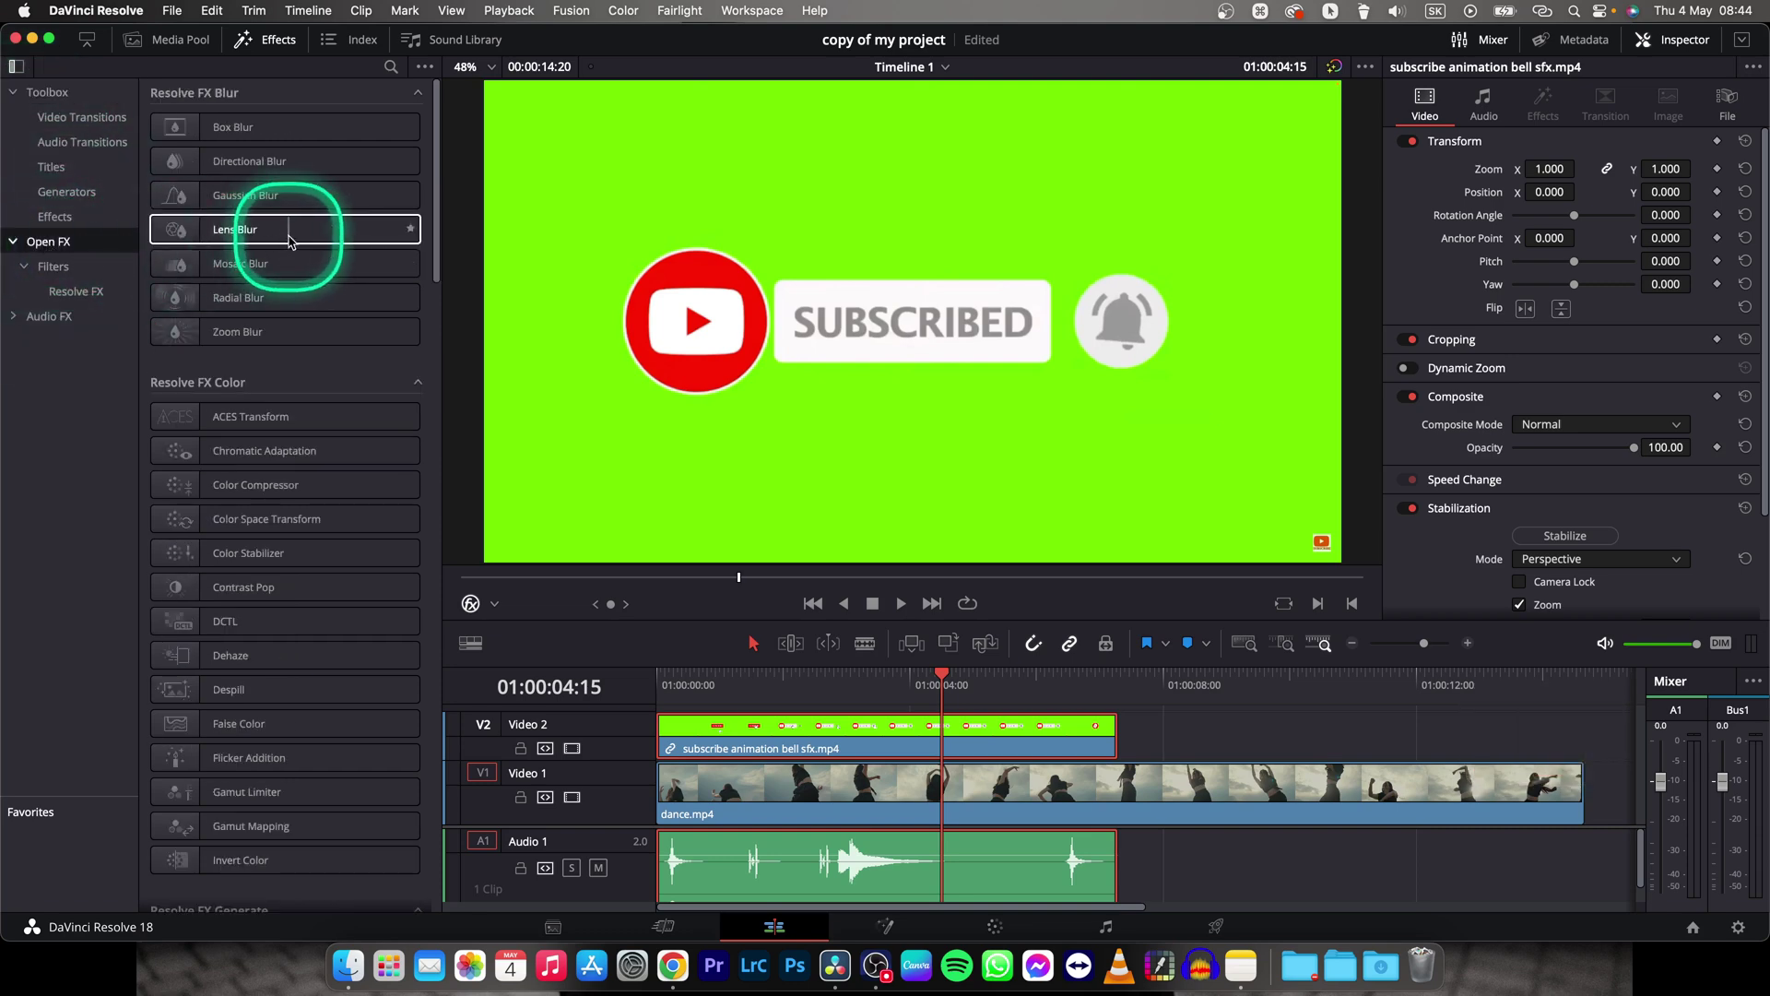
Drag 3D Keyer from Resolve FX Key onto the subscribe clip on Video 2.
{"action": "scroll", "coordinate": [319, 322], "scroll_direction": "down", "scroll_amount": 5}
{"action": "scroll", "coordinate": [318, 333], "scroll_direction": "down", "scroll_amount": 5}
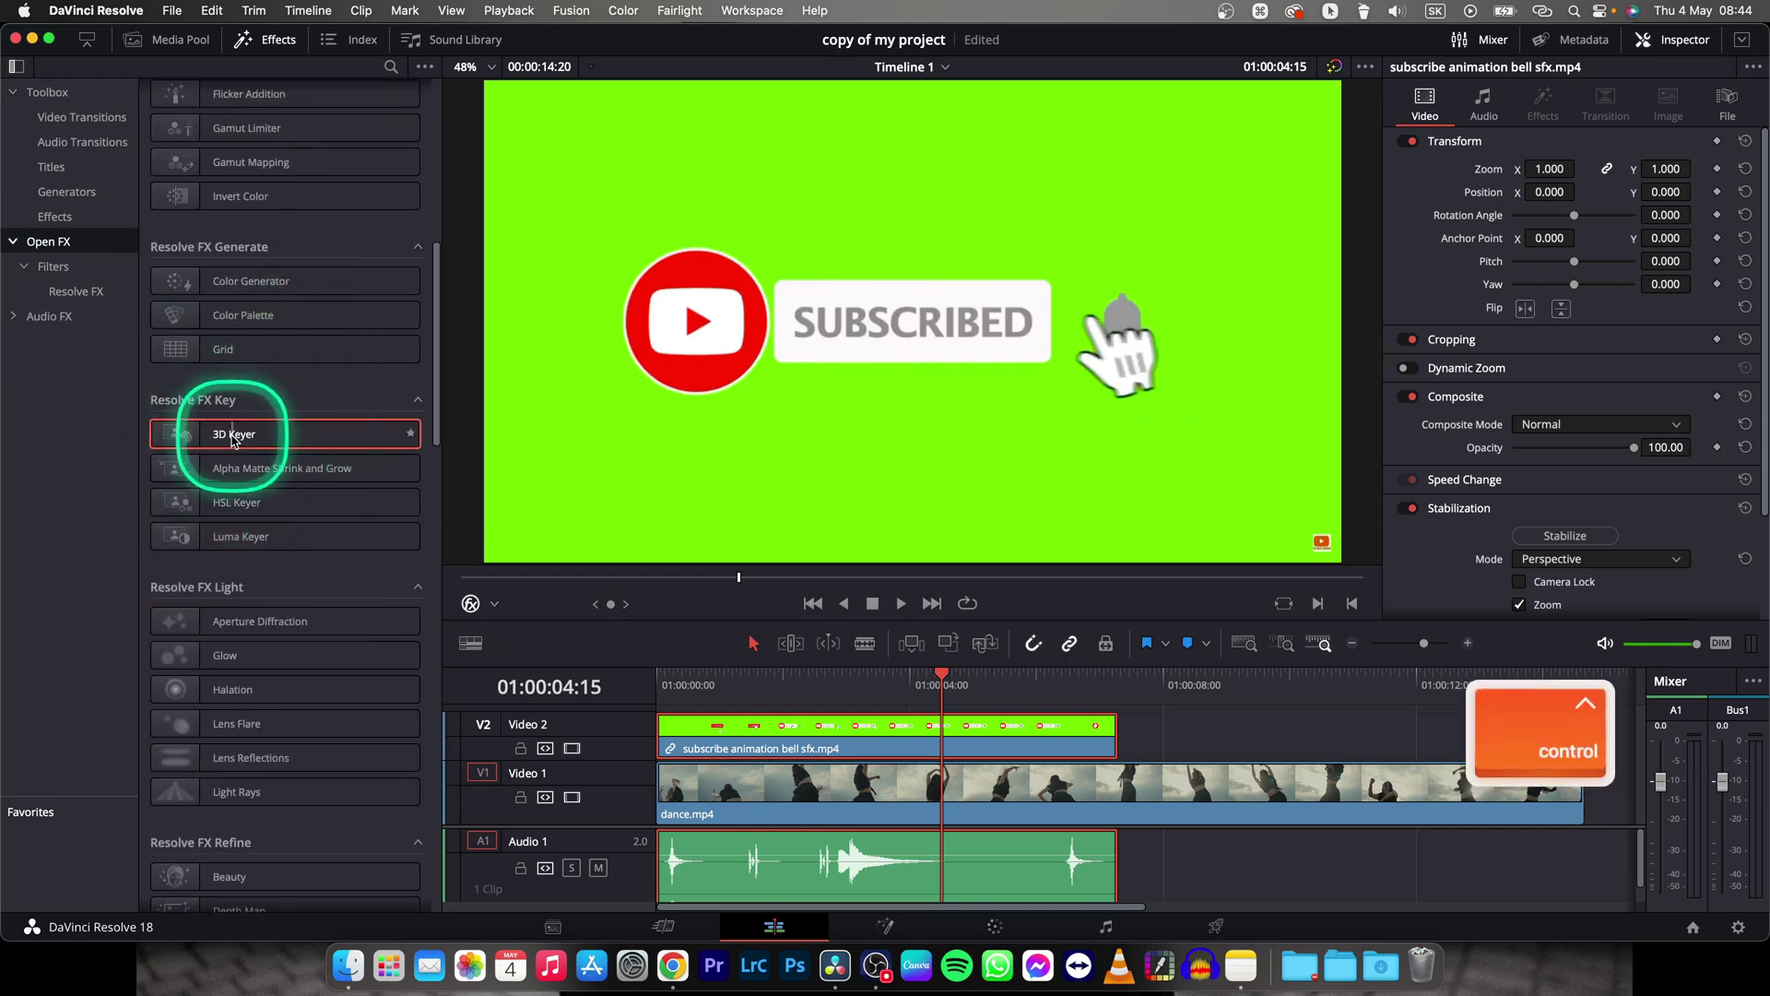
{"action": "left_click_drag", "start_coordinate": [235, 439], "coordinate": [1004, 719]}
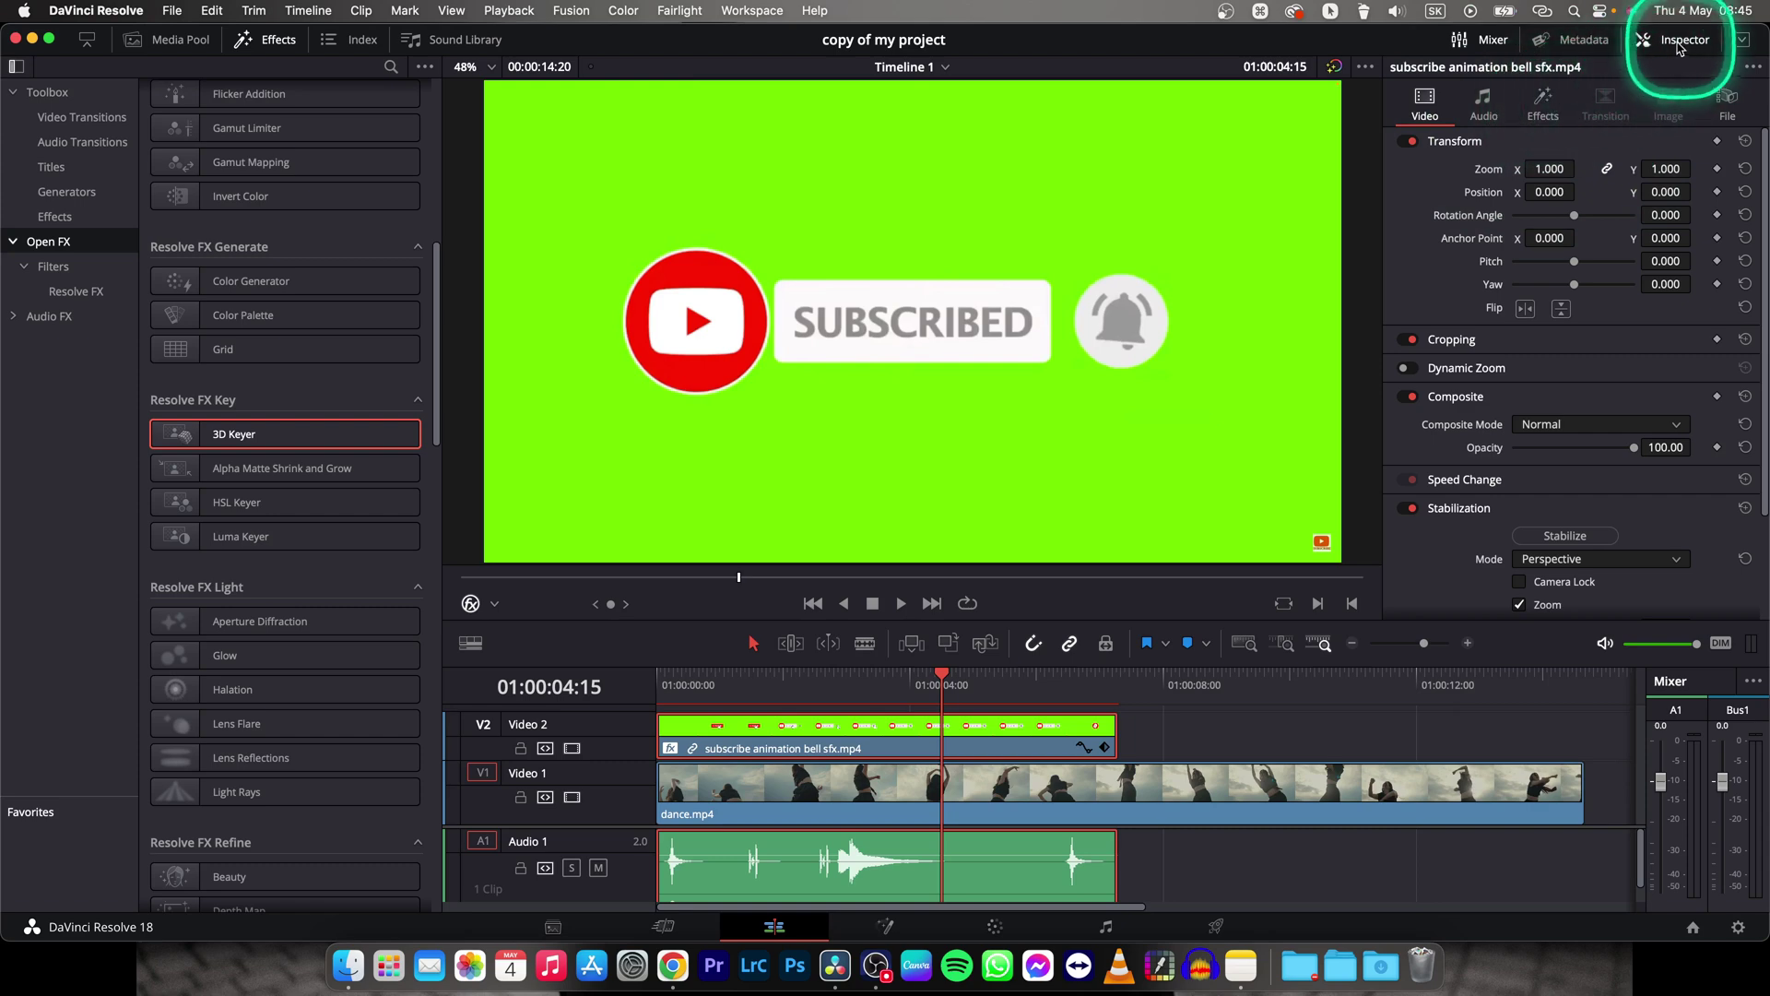
Show the 3D Keyer settings in the Inspector and set the viewer to Open FX Overlay.
{"action": "left_click", "coordinate": [1541, 101]}
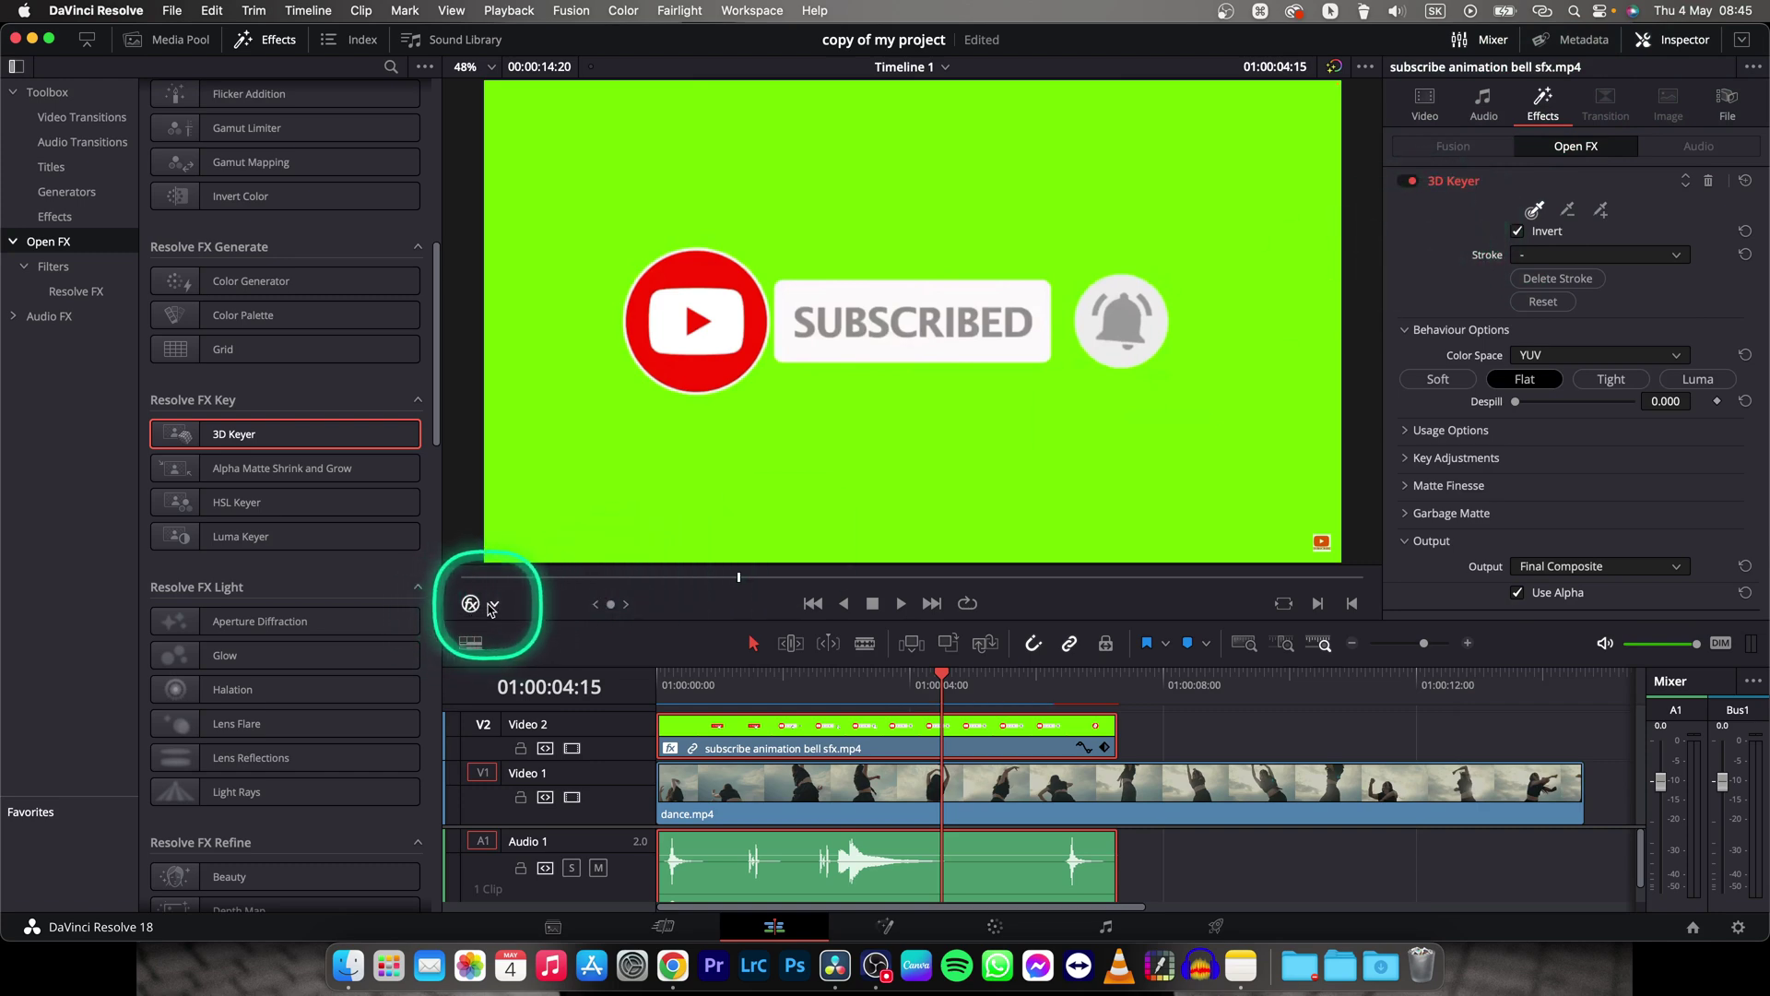
{"action": "key", "text": "ctrl"}
{"action": "left_click", "coordinate": [496, 606]}
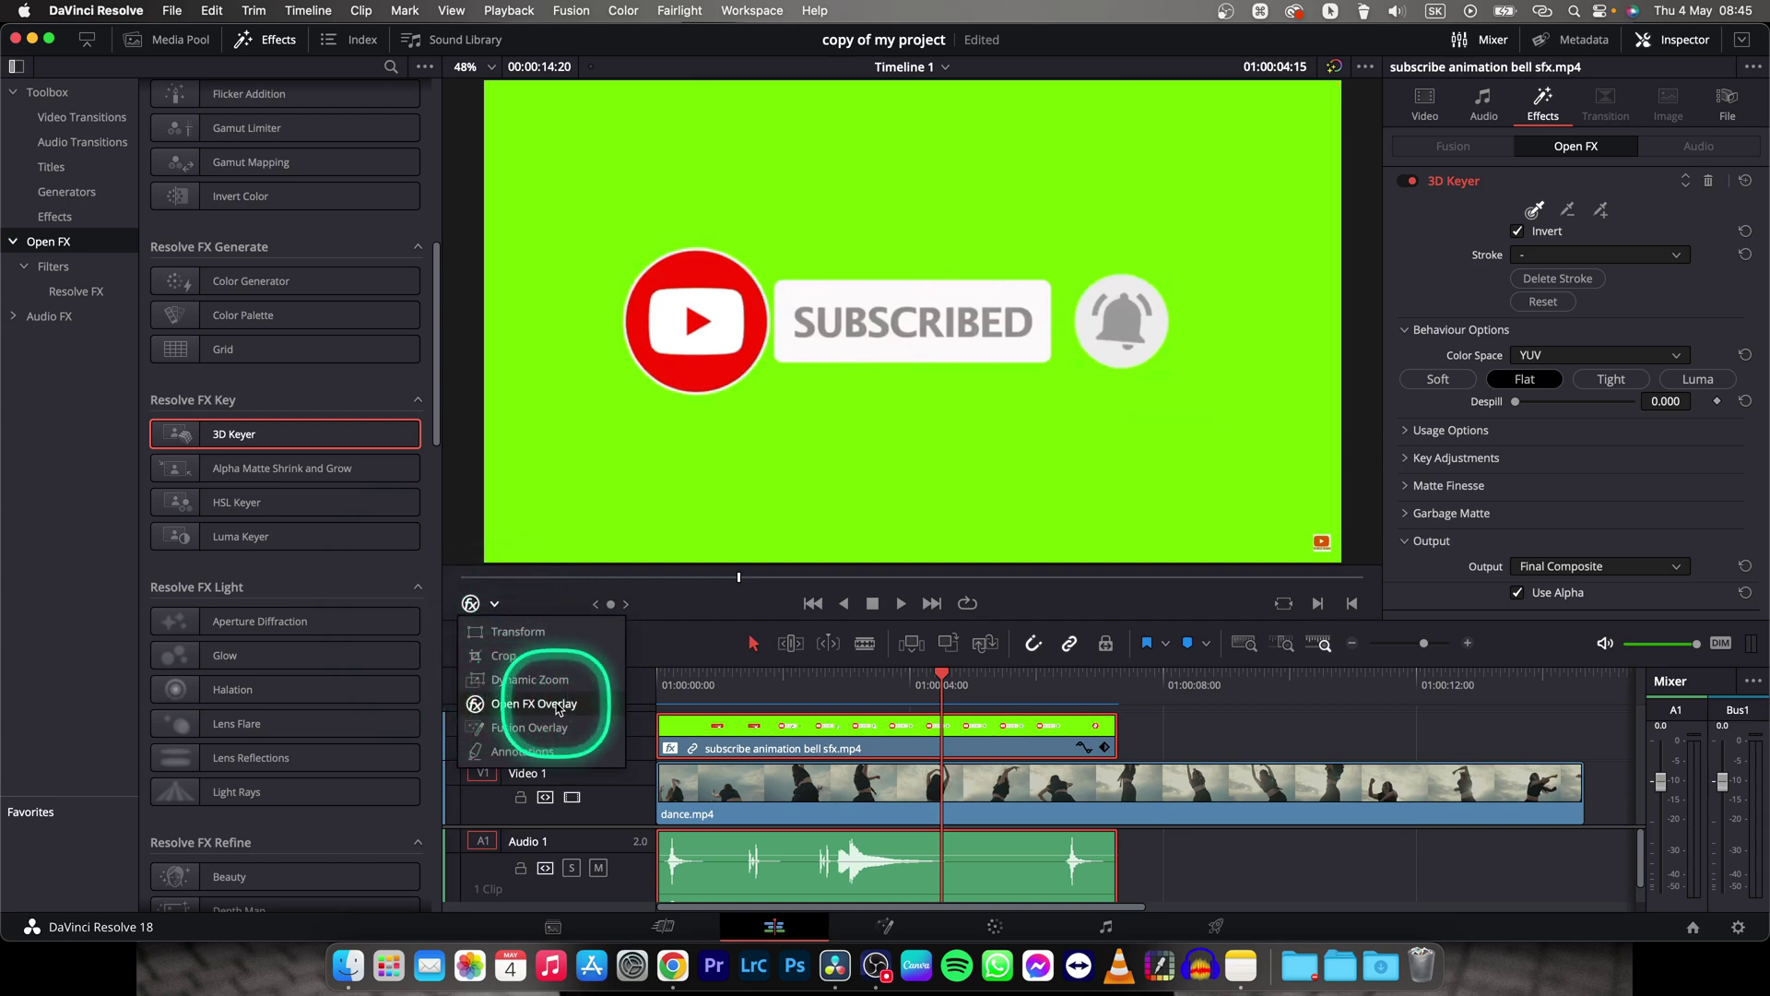
{"action": "left_click", "coordinate": [513, 603]}
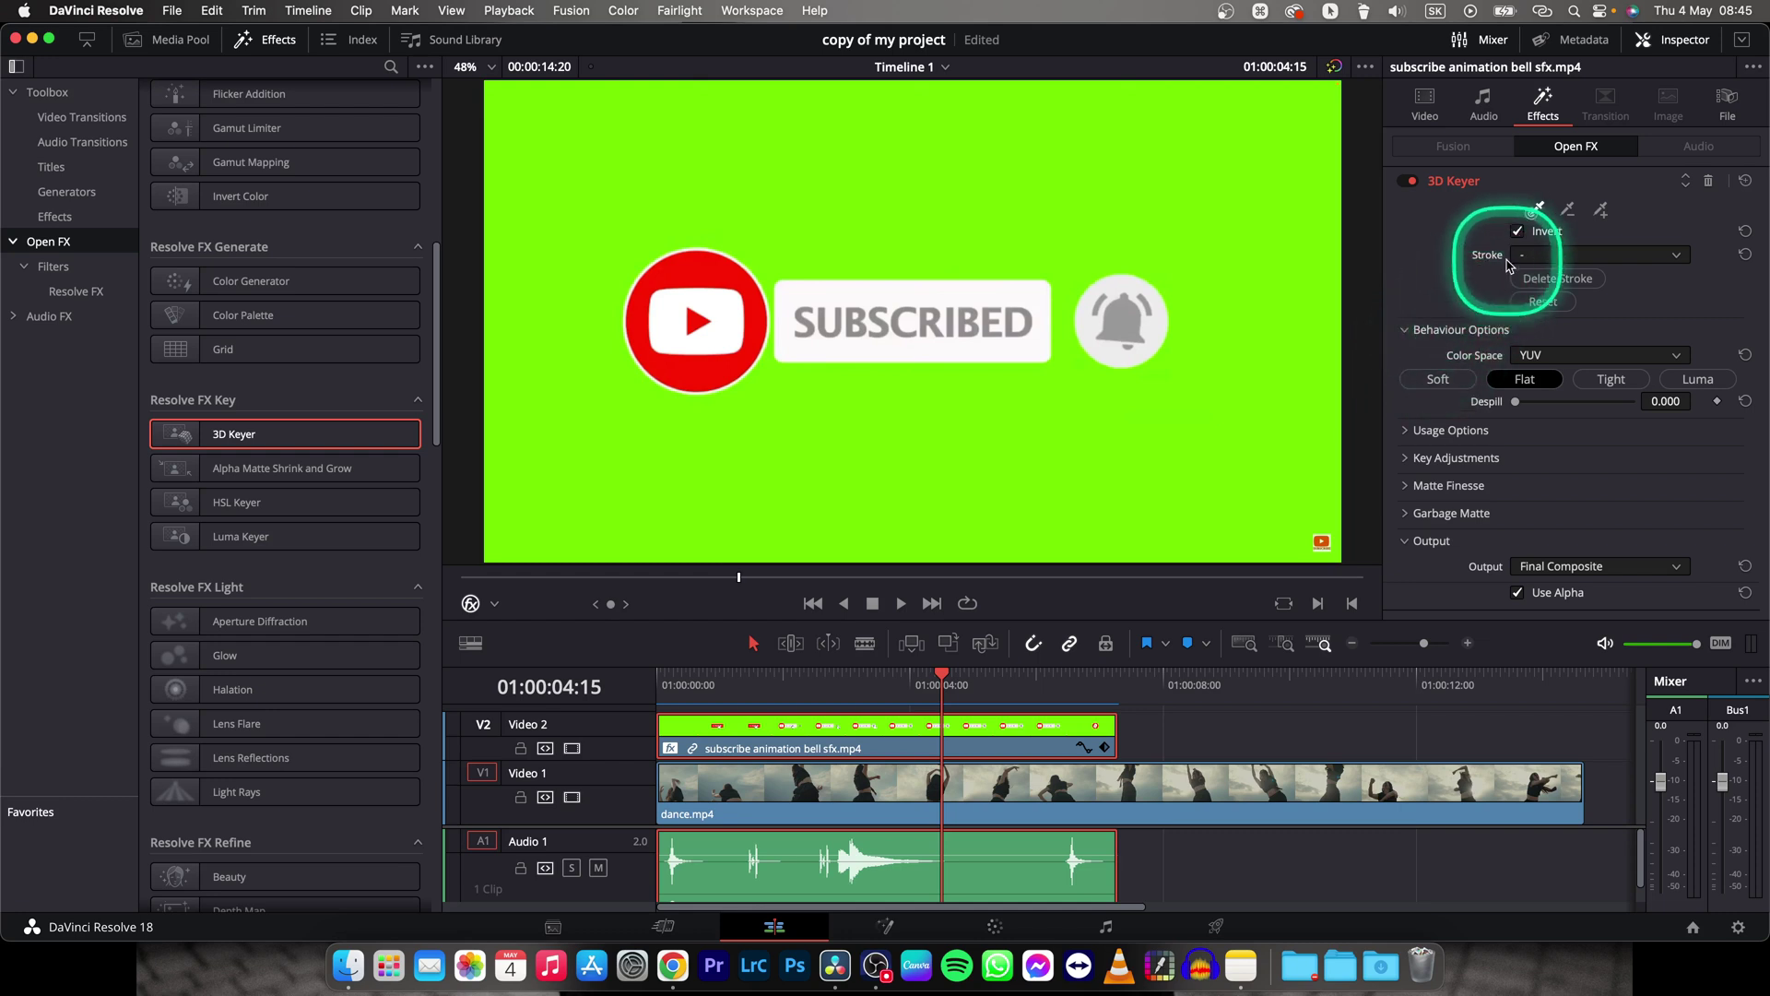
Sample the green background with the 3D Keyer picker stroke and set Despill to 1.000.
{"action": "left_click", "coordinate": [1535, 212]}
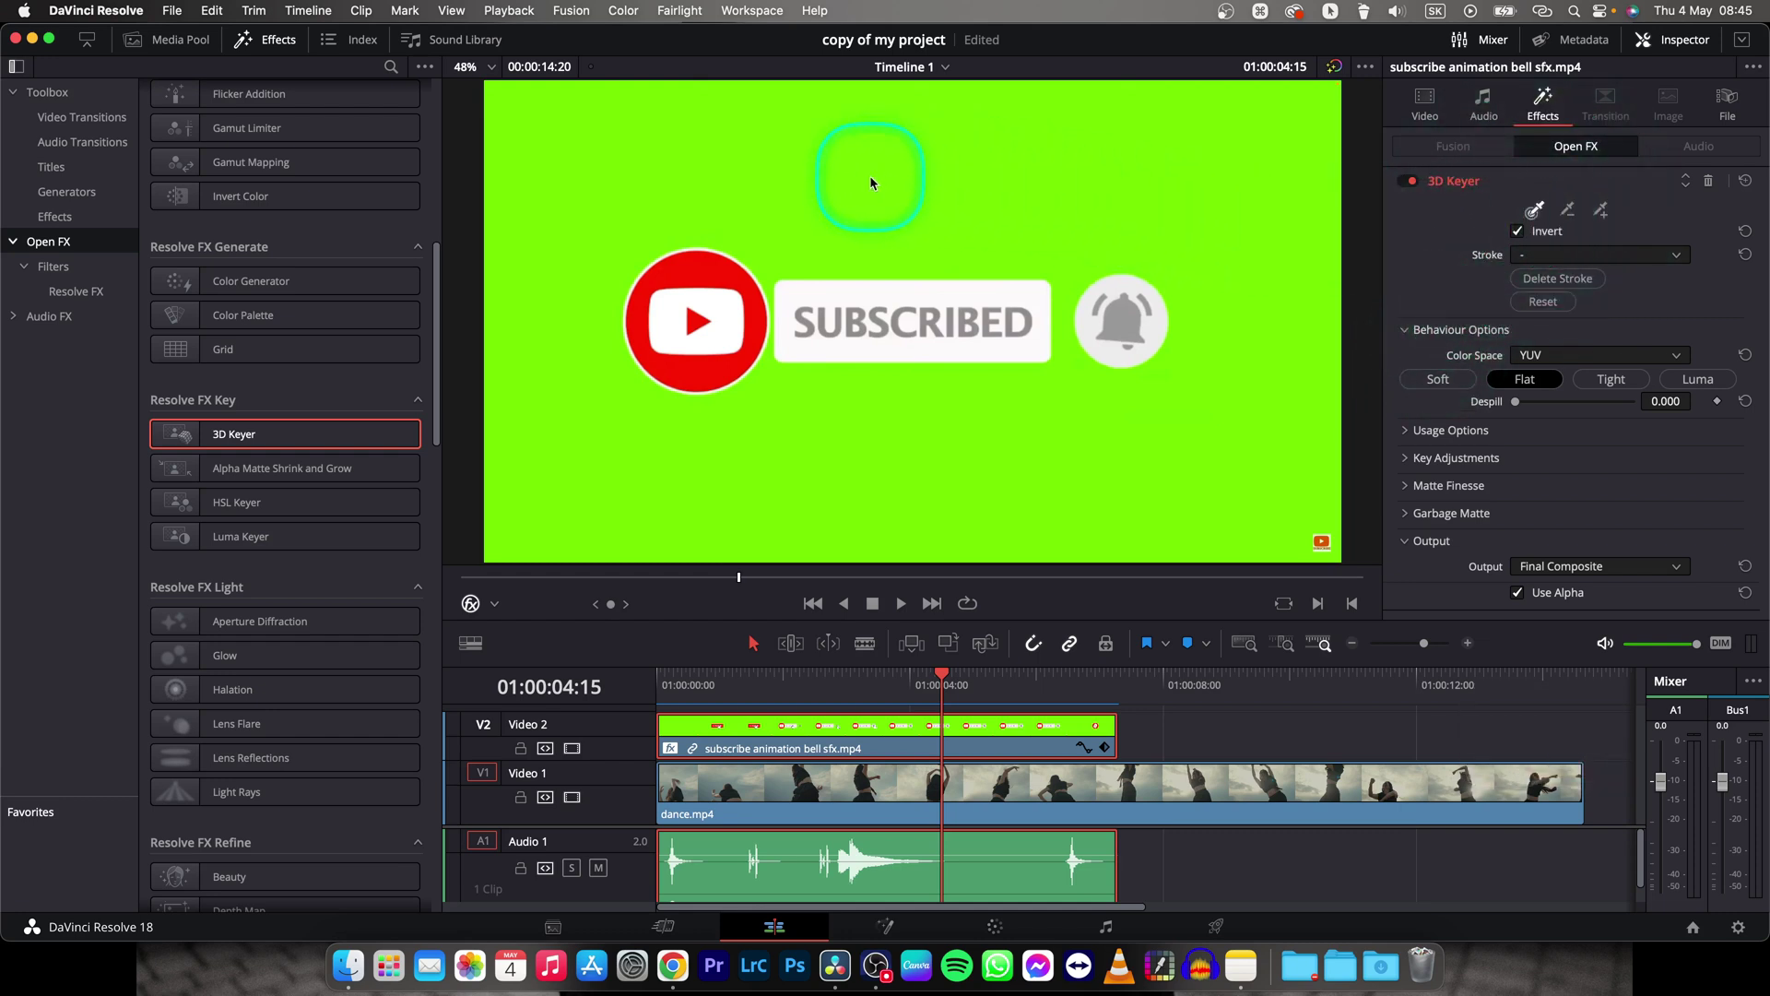
{"action": "left_click_drag", "start_coordinate": [850, 173], "coordinate": [901, 180]}
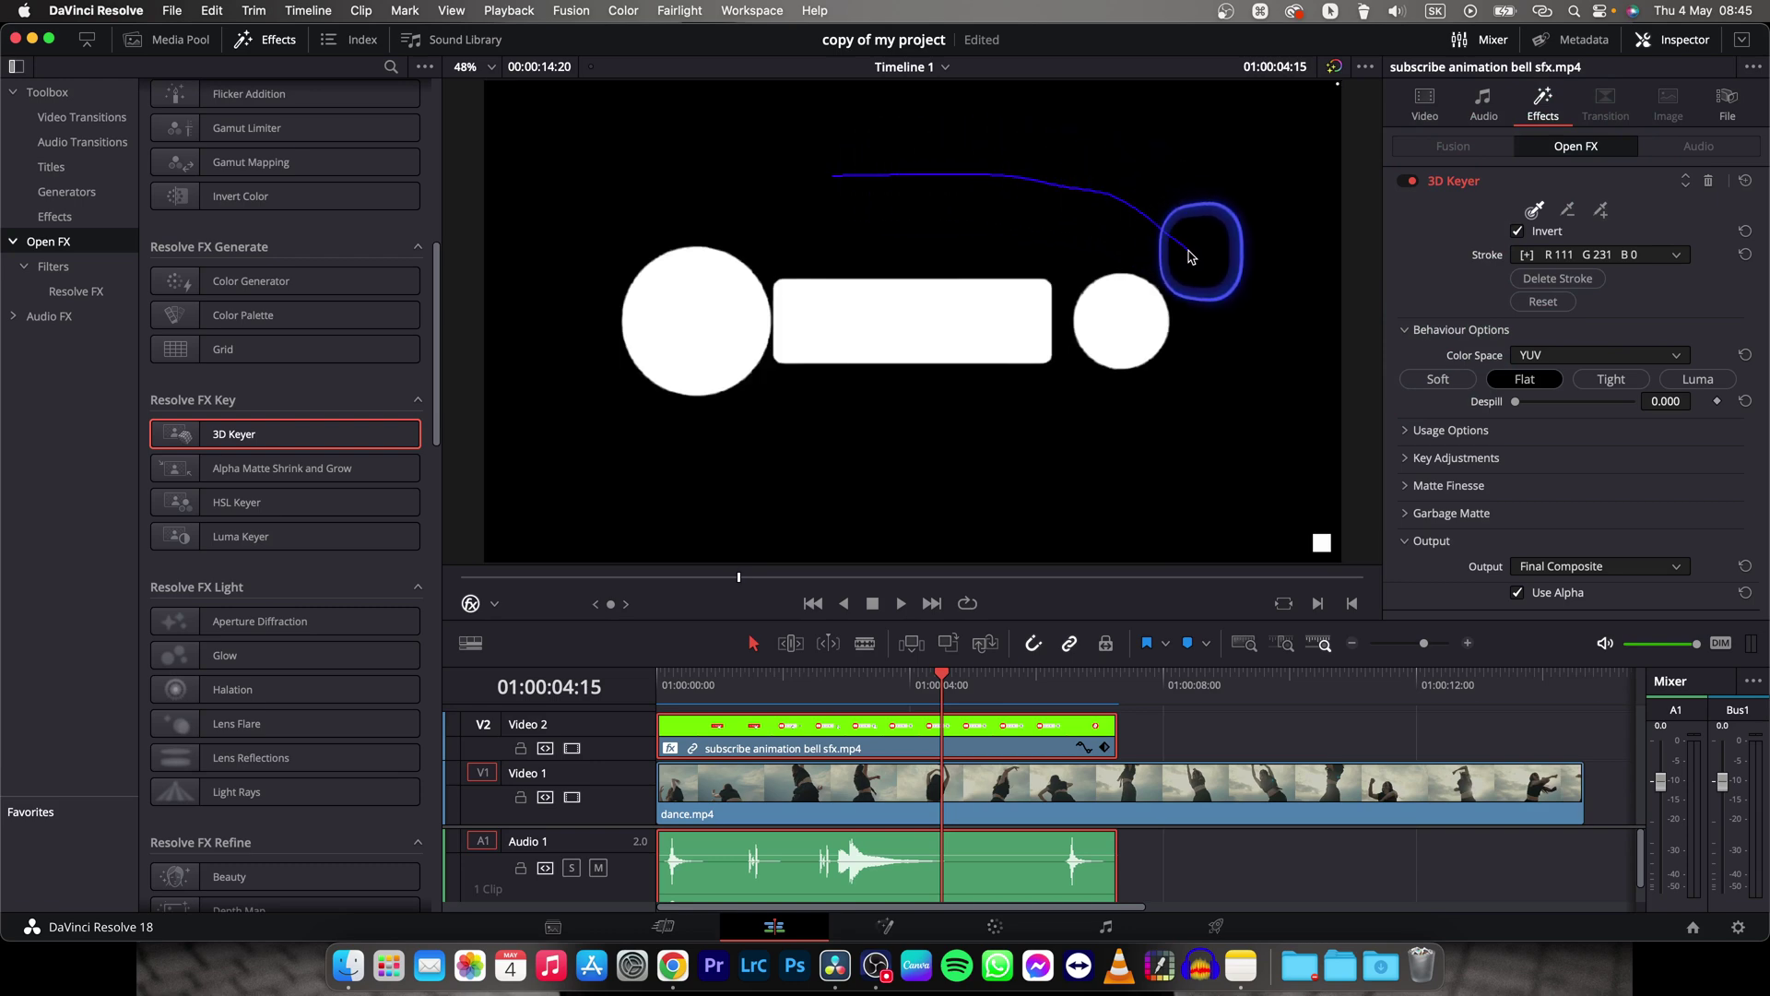
{"action": "left_click_drag", "start_coordinate": [1189, 256], "coordinate": [1189, 256]}
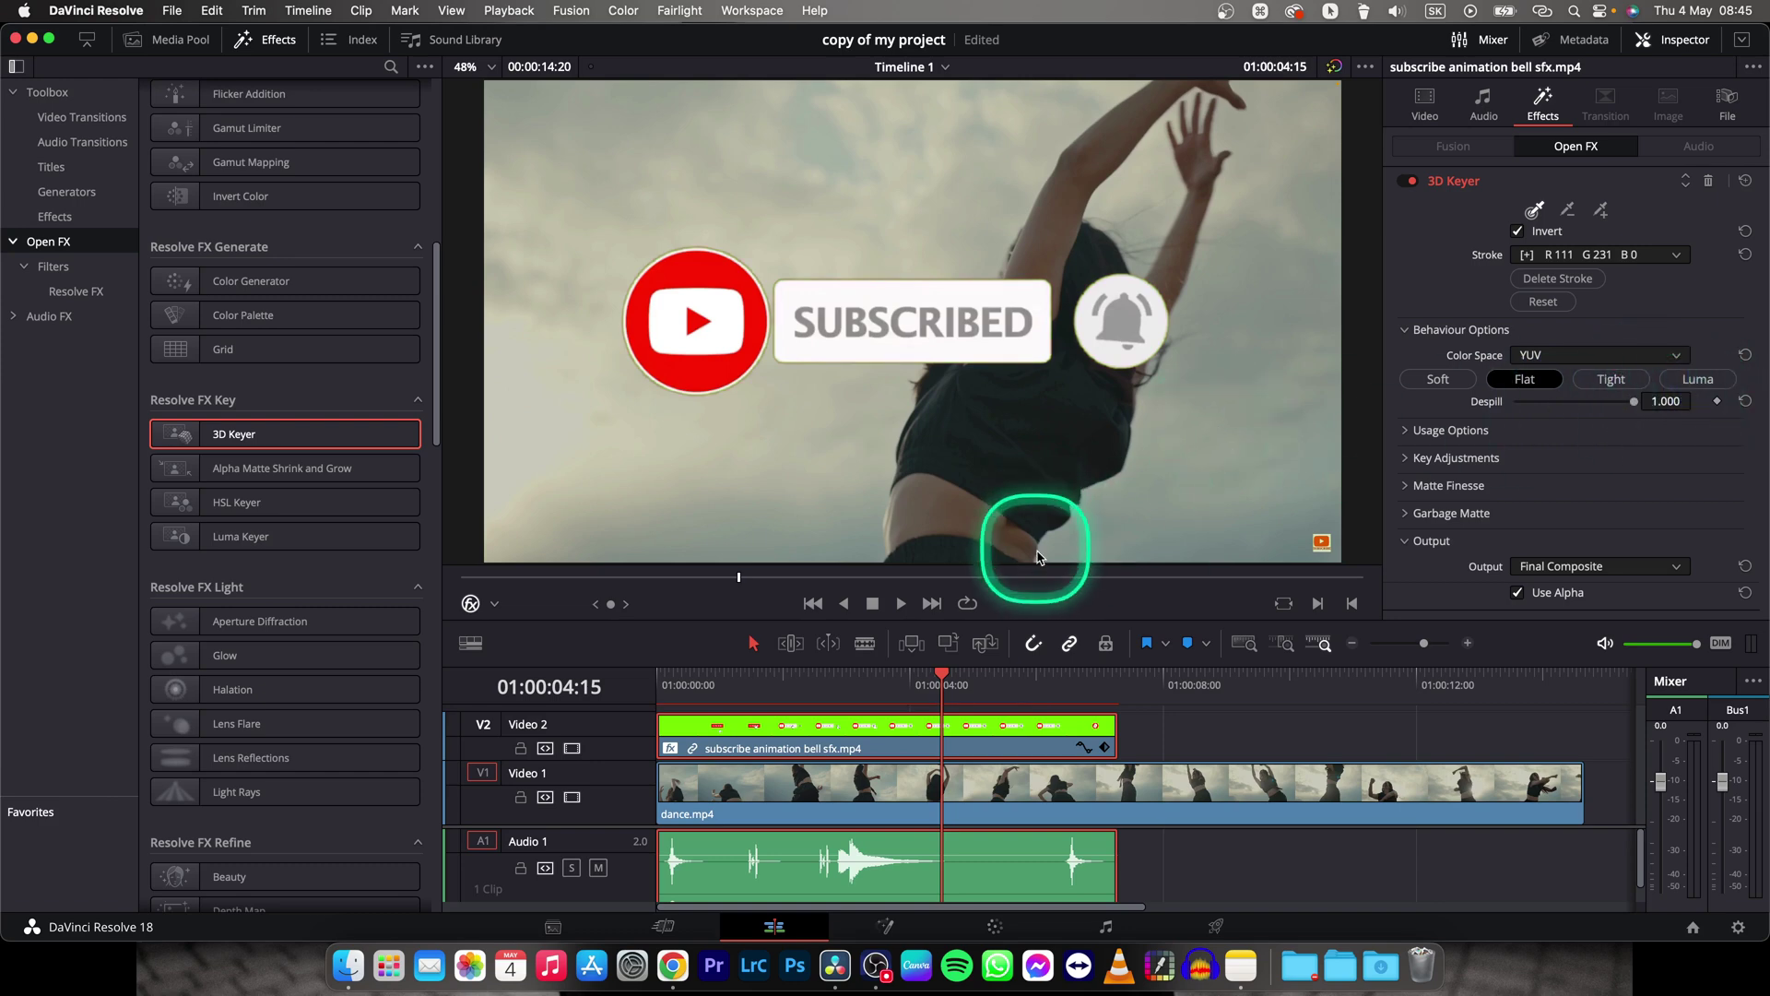
Save the project and play the keyed composite from the timeline start.
{"action": "key", "text": "super+s"}
{"action": "left_click_drag", "start_coordinate": [938, 682], "coordinate": [644, 705]}
{"action": "key", "text": "space"}
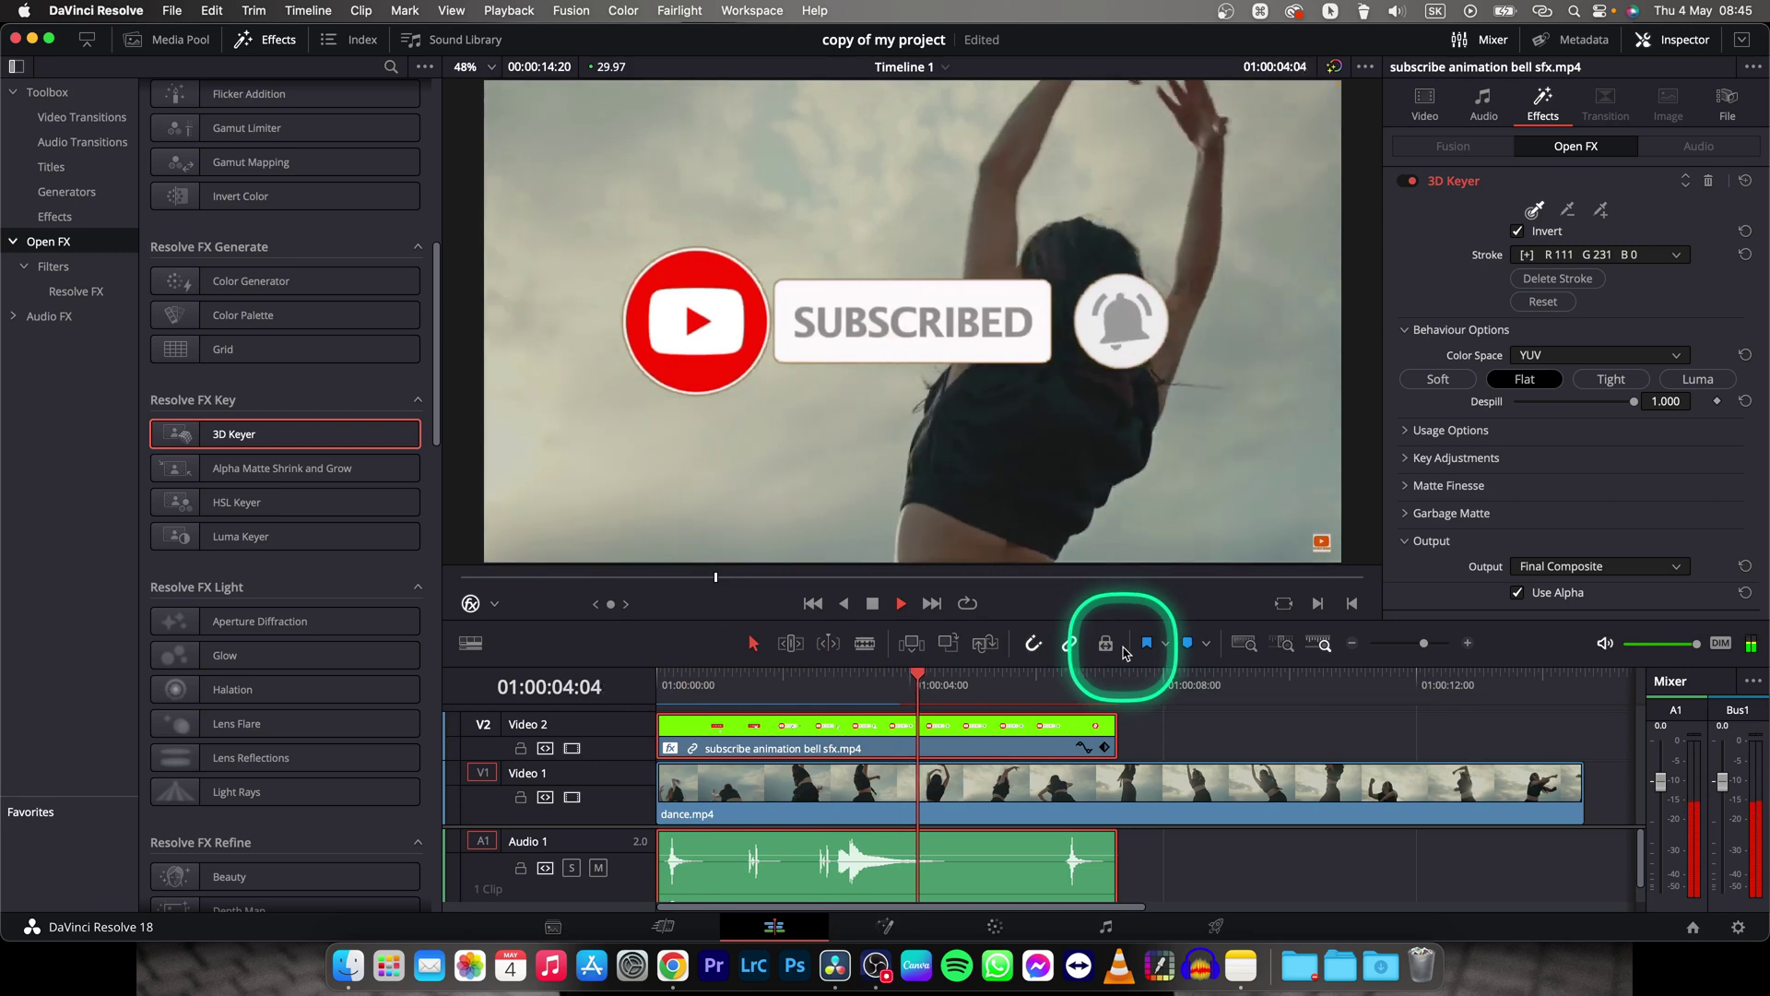
Set the subscribe clip's Transform Zoom to 0.590, preview it and fit the viewer.
{"action": "key", "text": "space"}
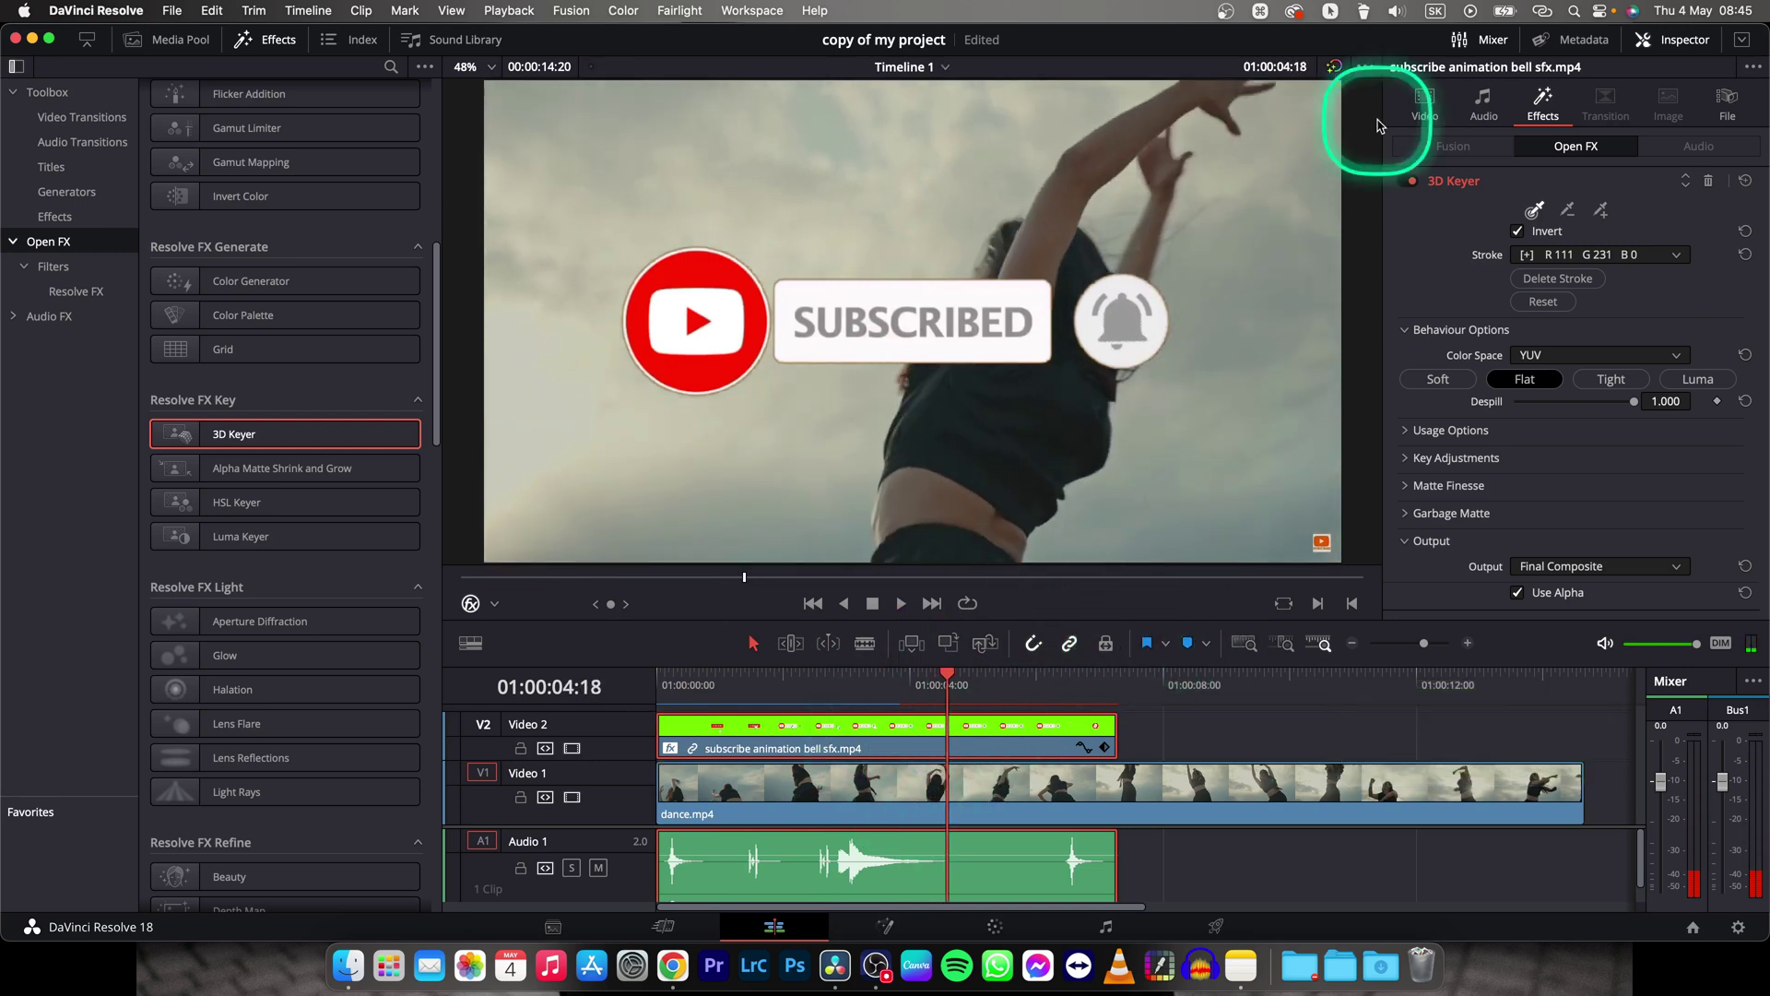
{"action": "left_click", "coordinate": [1440, 116]}
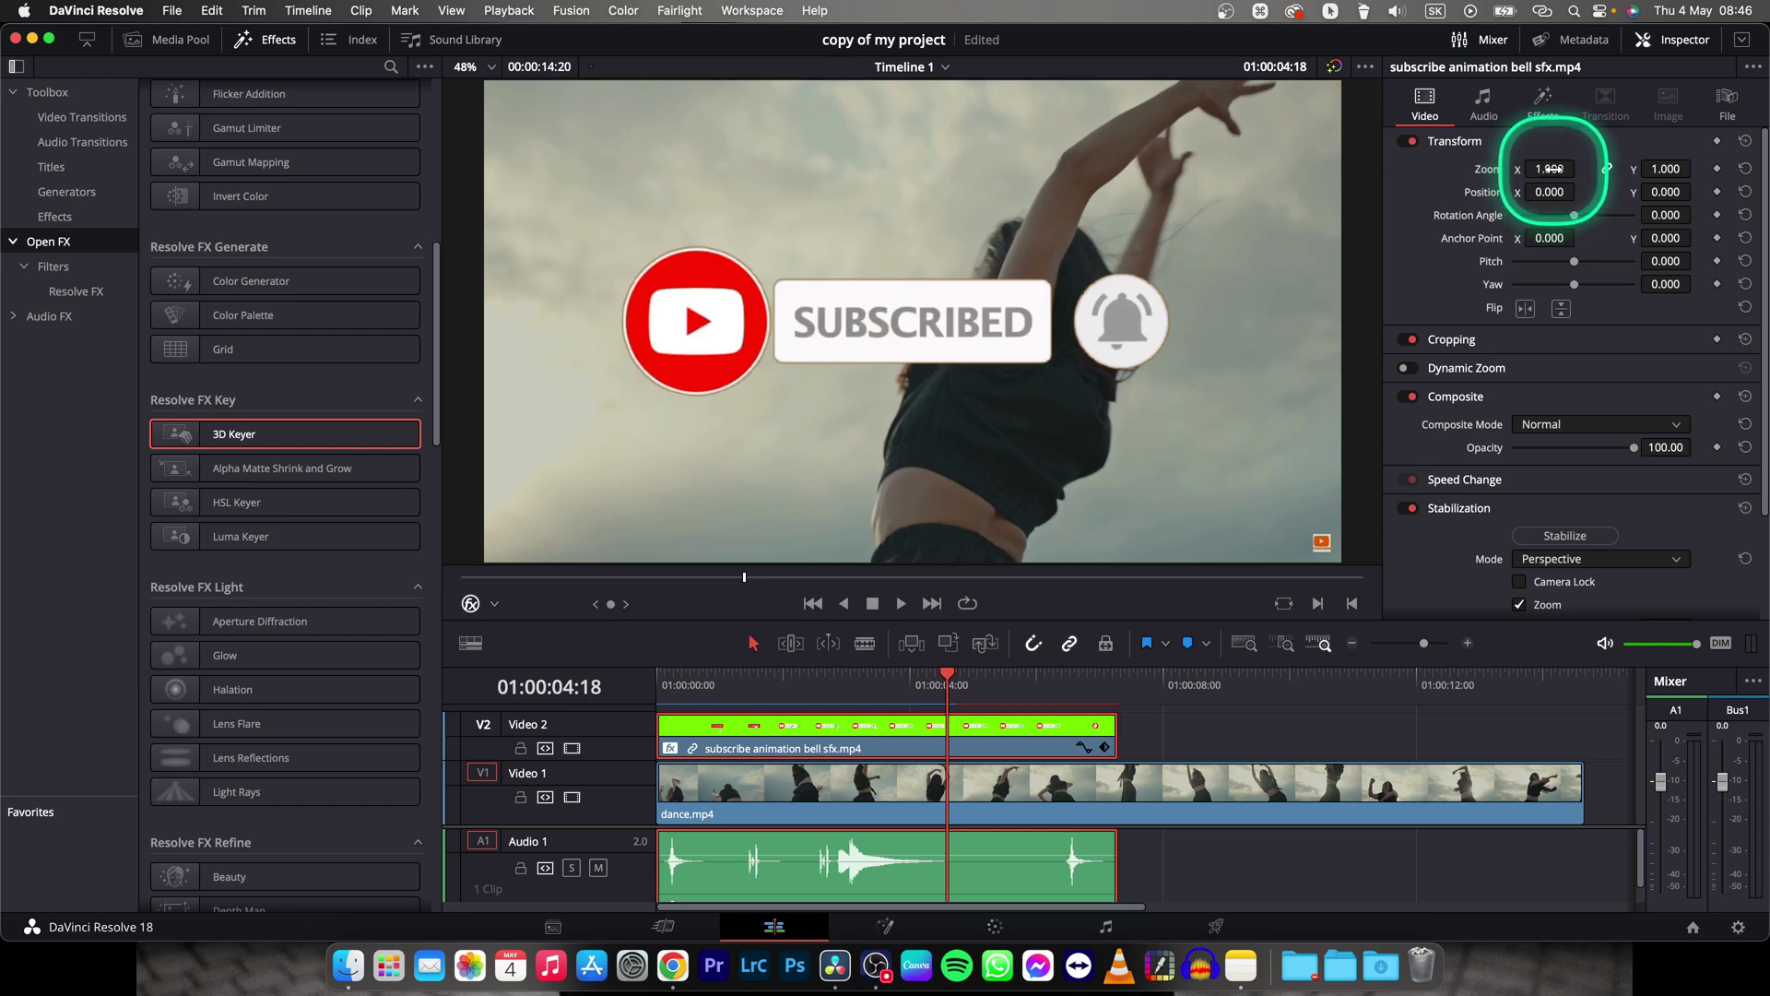
{"action": "left_click_drag", "start_coordinate": [1548, 169], "coordinate": [1519, 173]}
{"action": "key", "text": "space"}
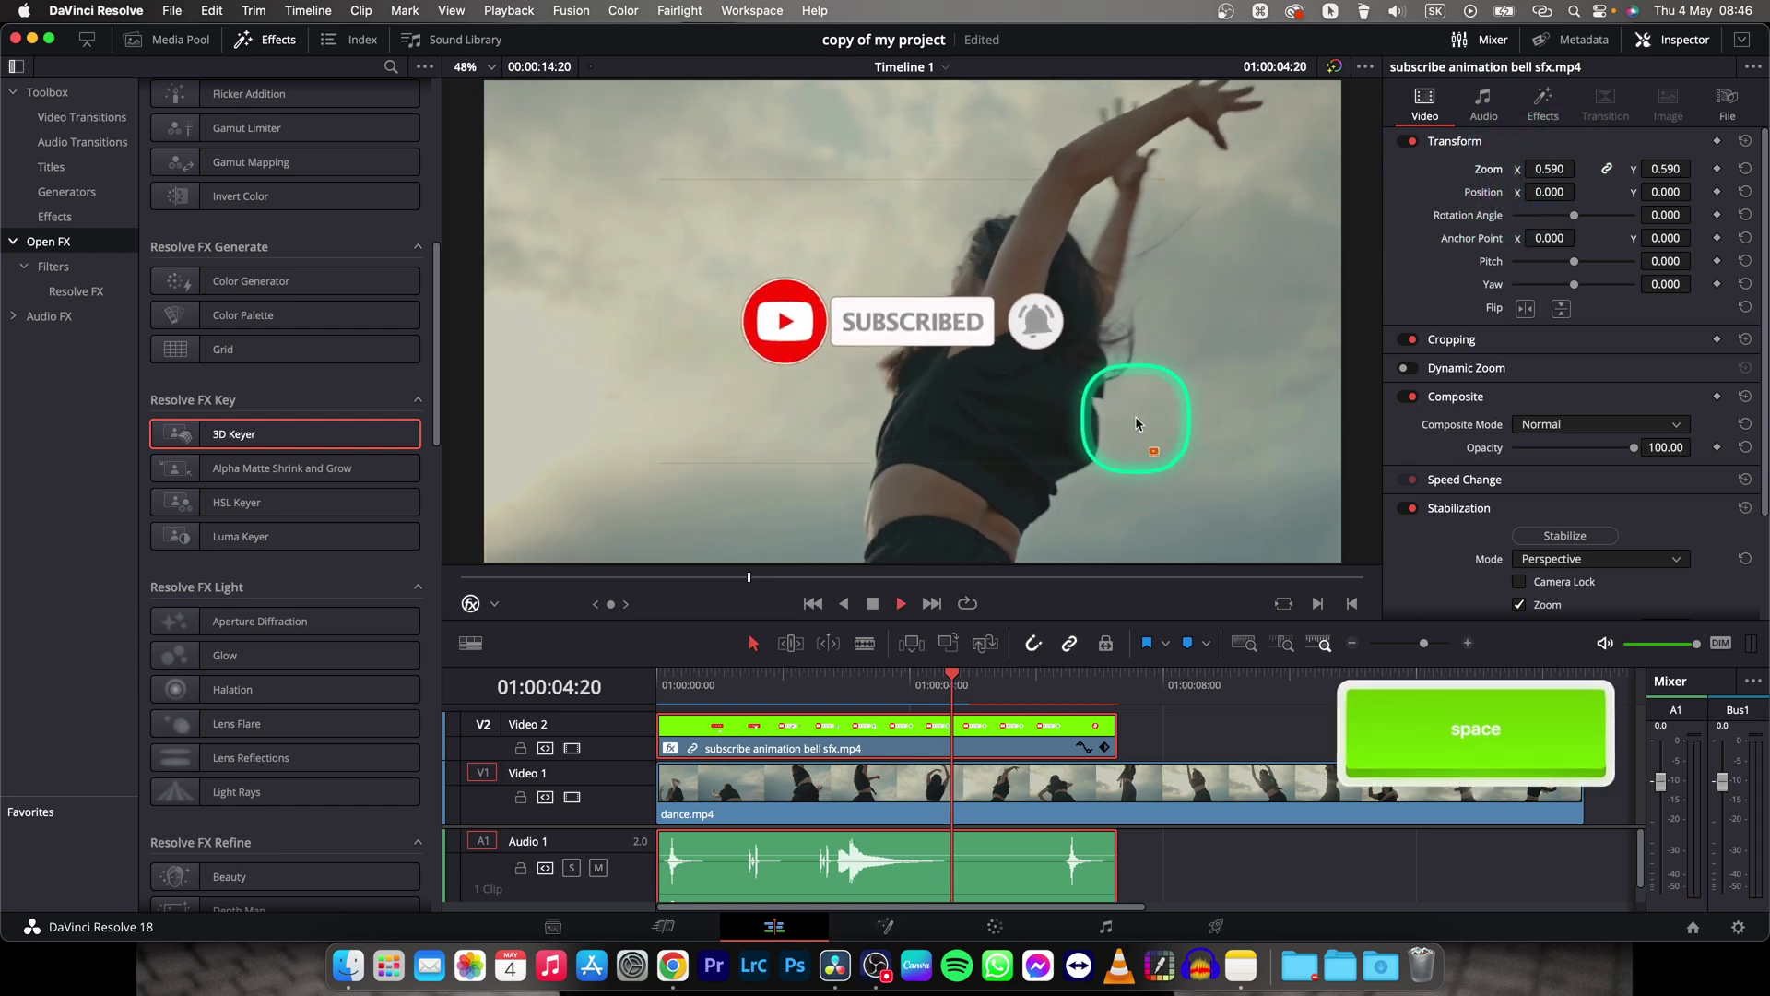
{"action": "key", "text": "space"}
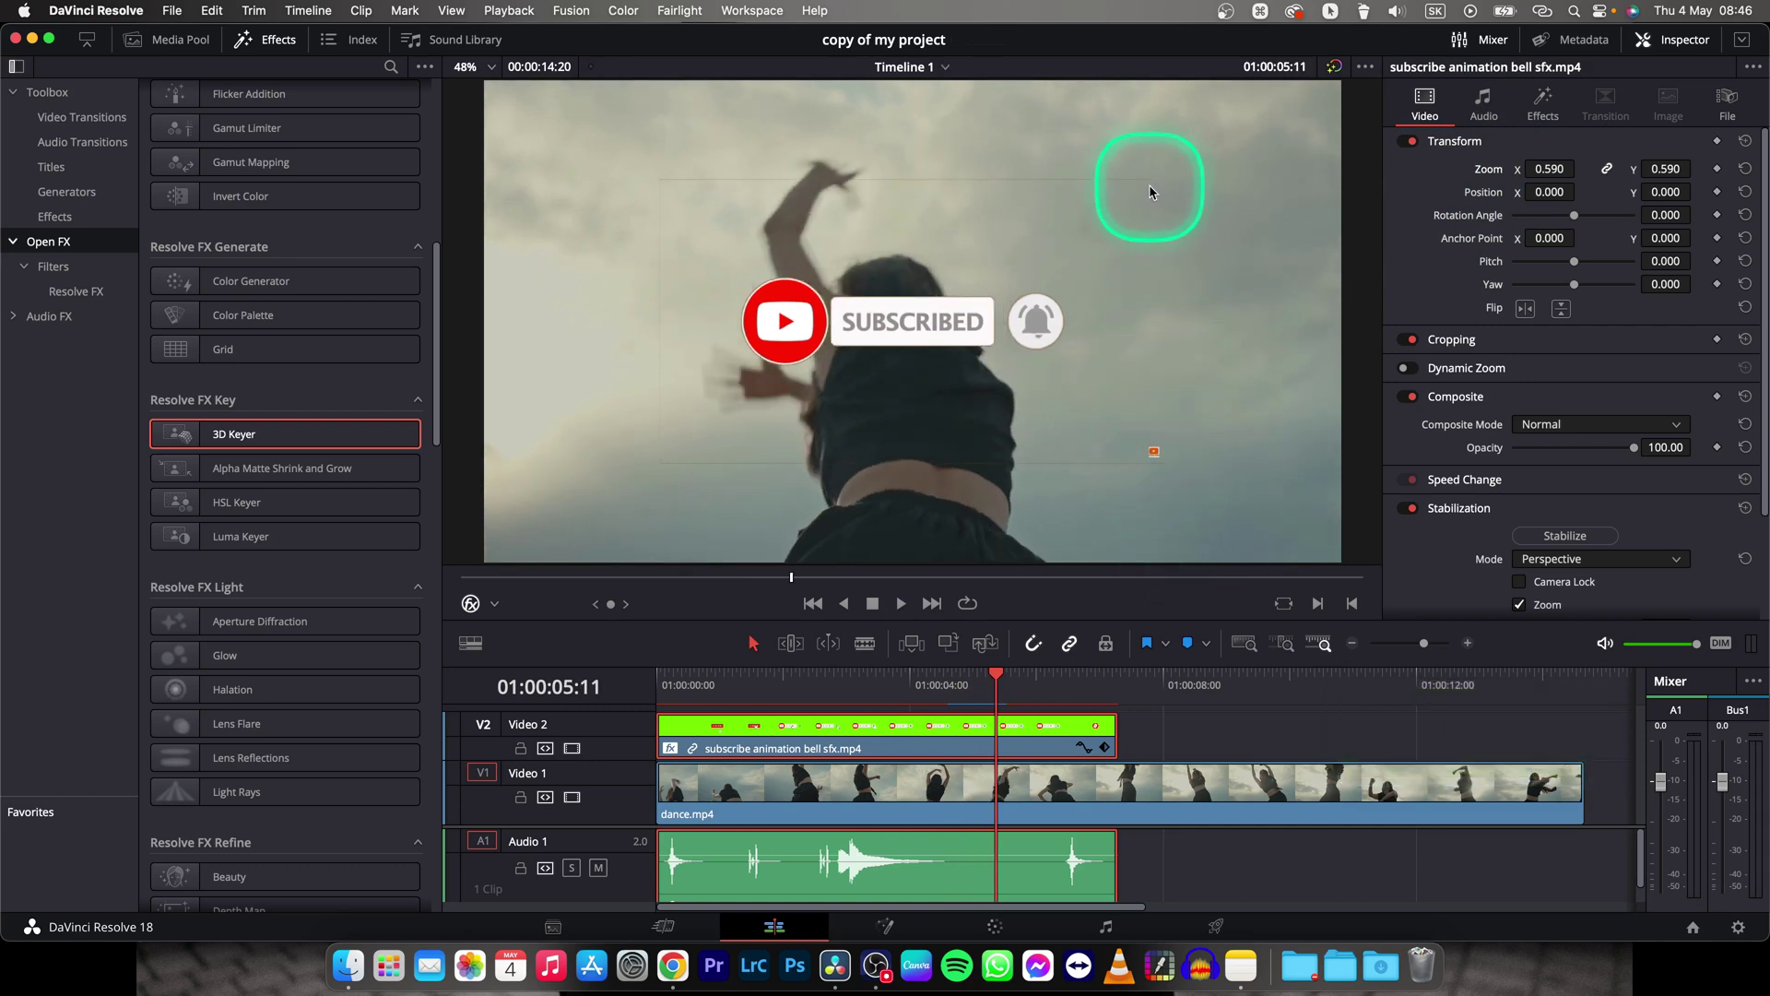
{"action": "scroll", "coordinate": [1152, 183], "scroll_direction": "up", "scroll_amount": 3}
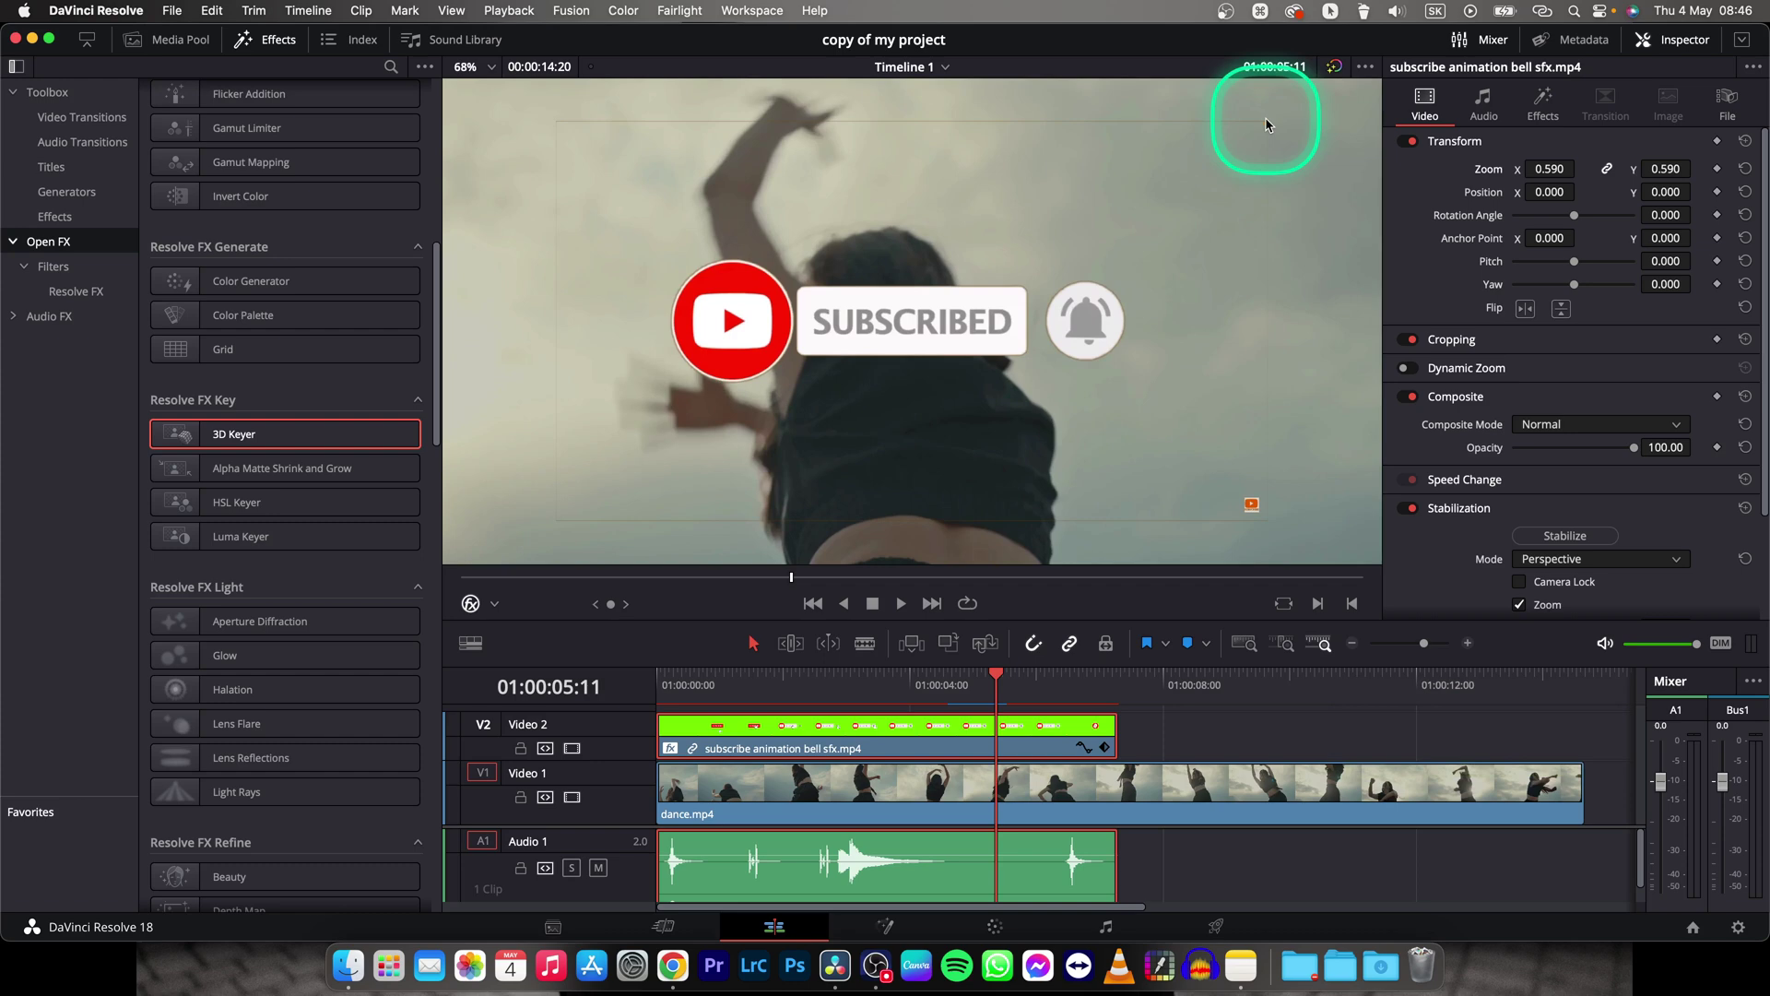
{"action": "scroll", "coordinate": [1264, 118], "scroll_direction": "up", "scroll_amount": 1}
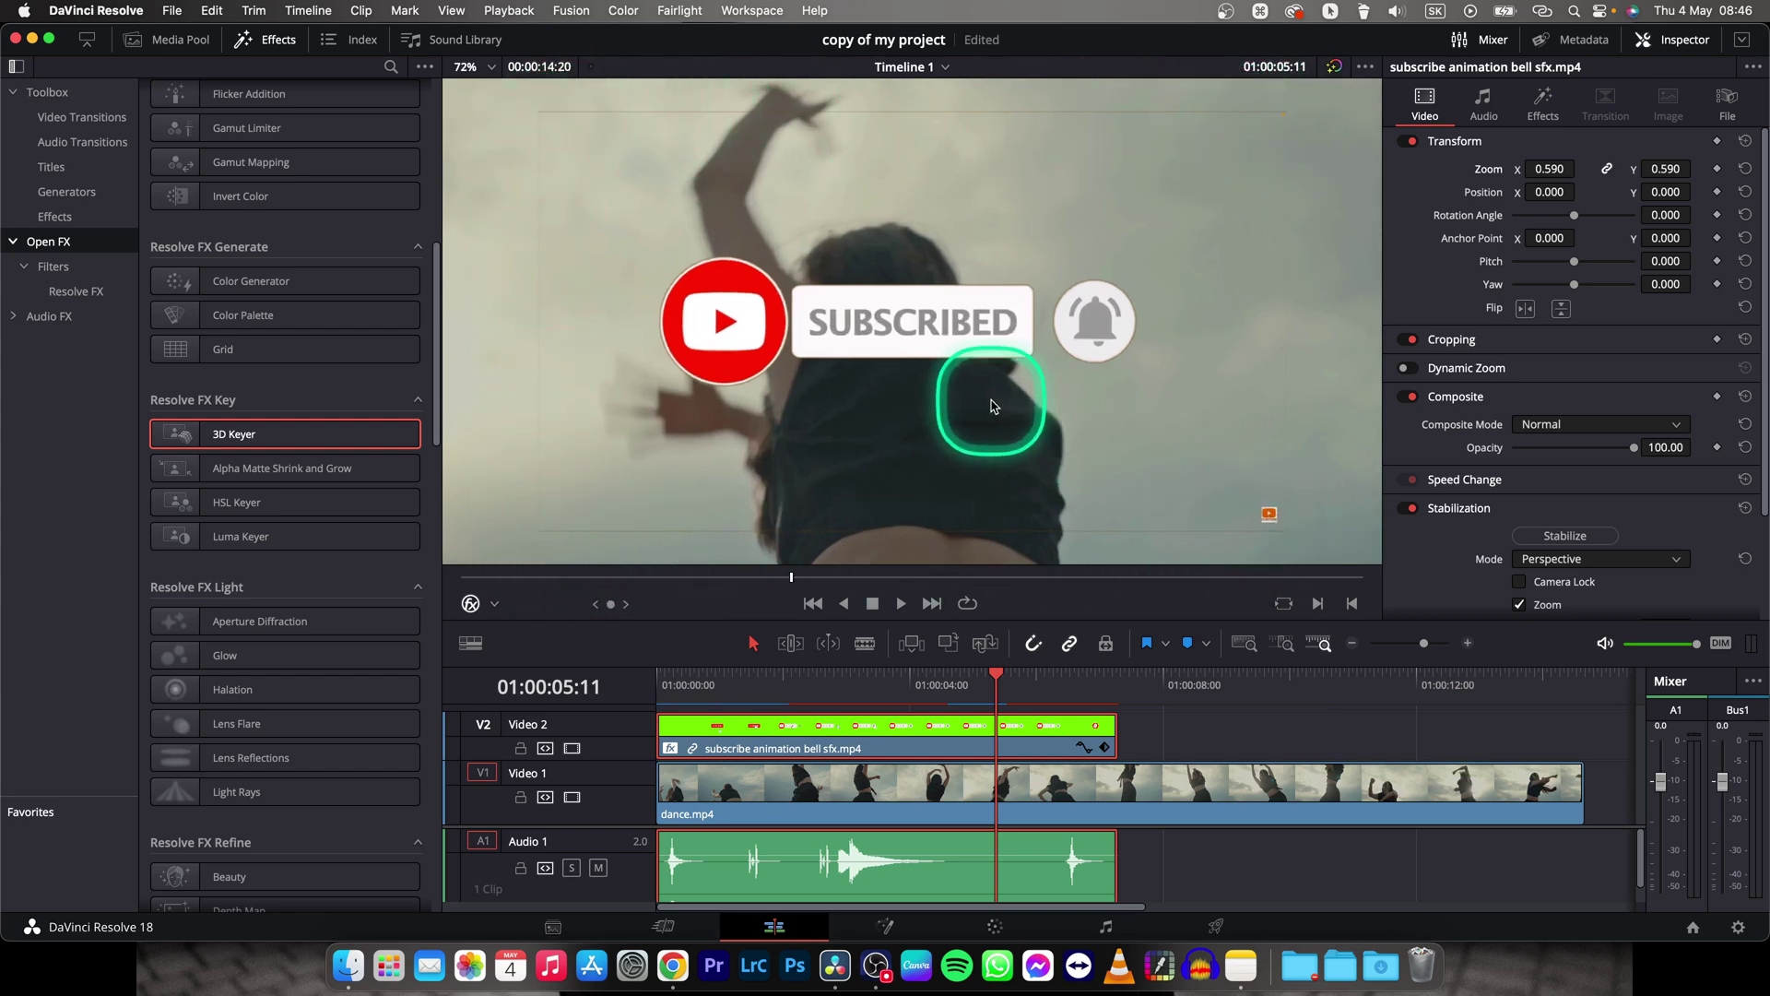
{"action": "scroll", "coordinate": [991, 405], "scroll_direction": "down", "scroll_amount": 5}
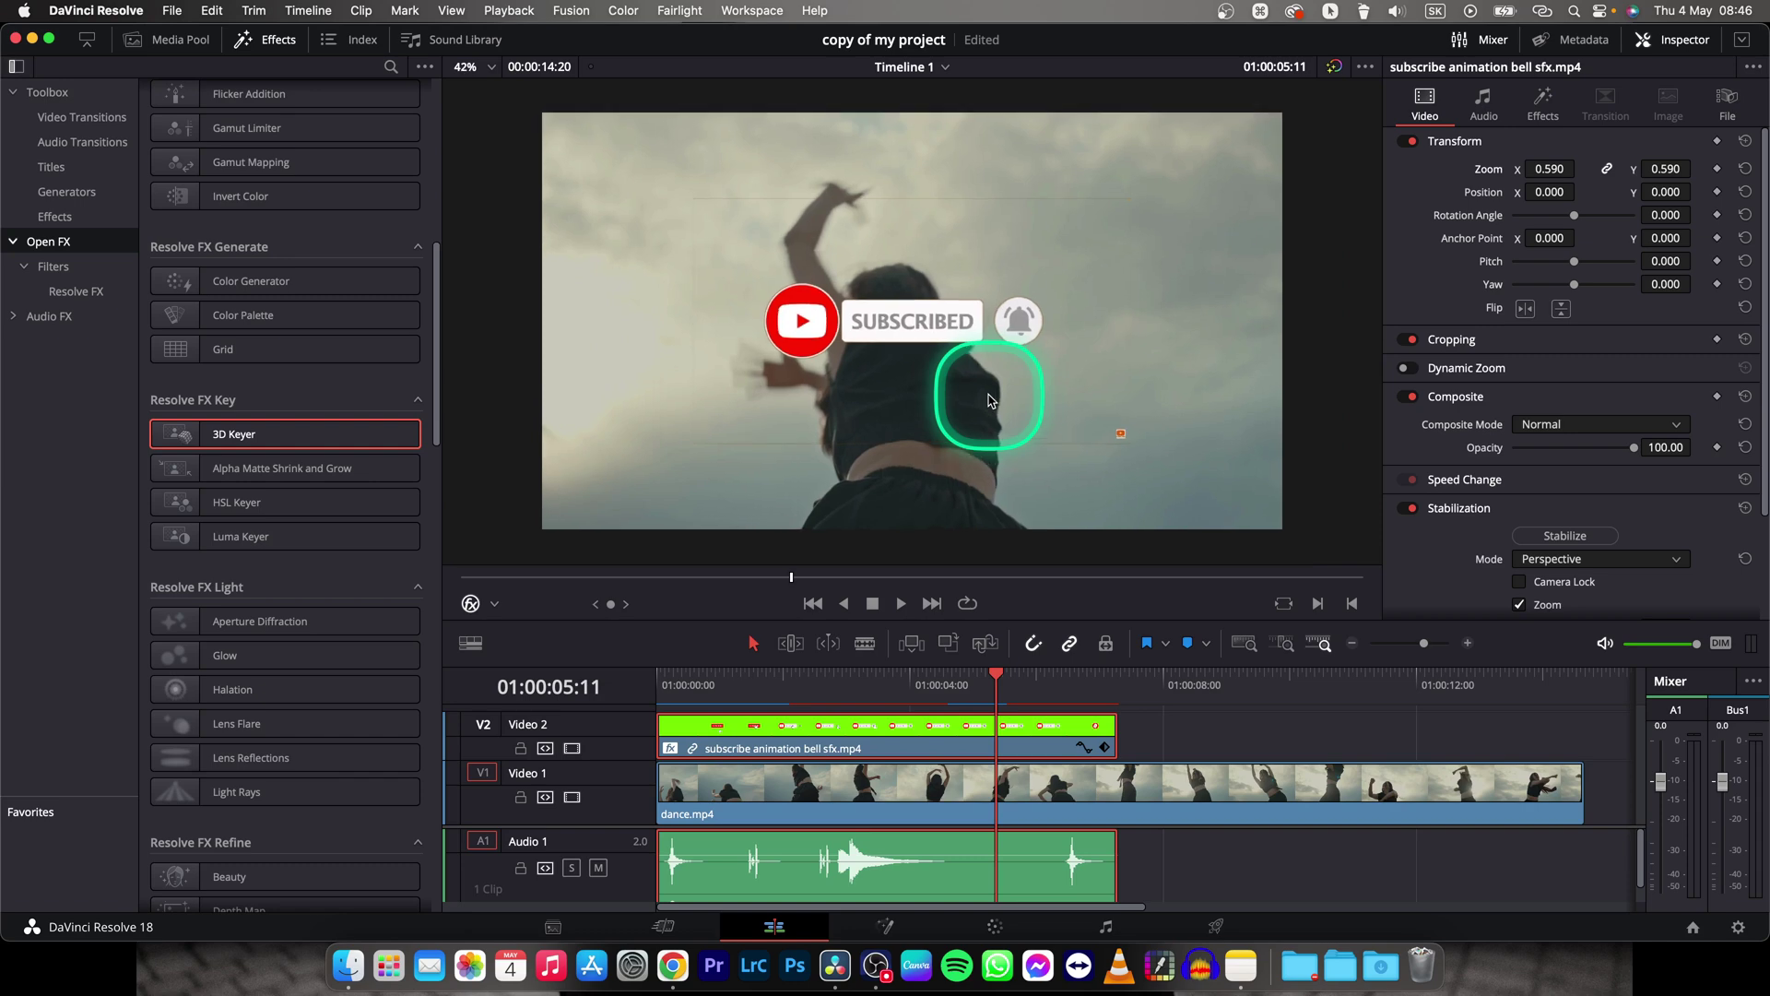
{"action": "key", "text": "z"}
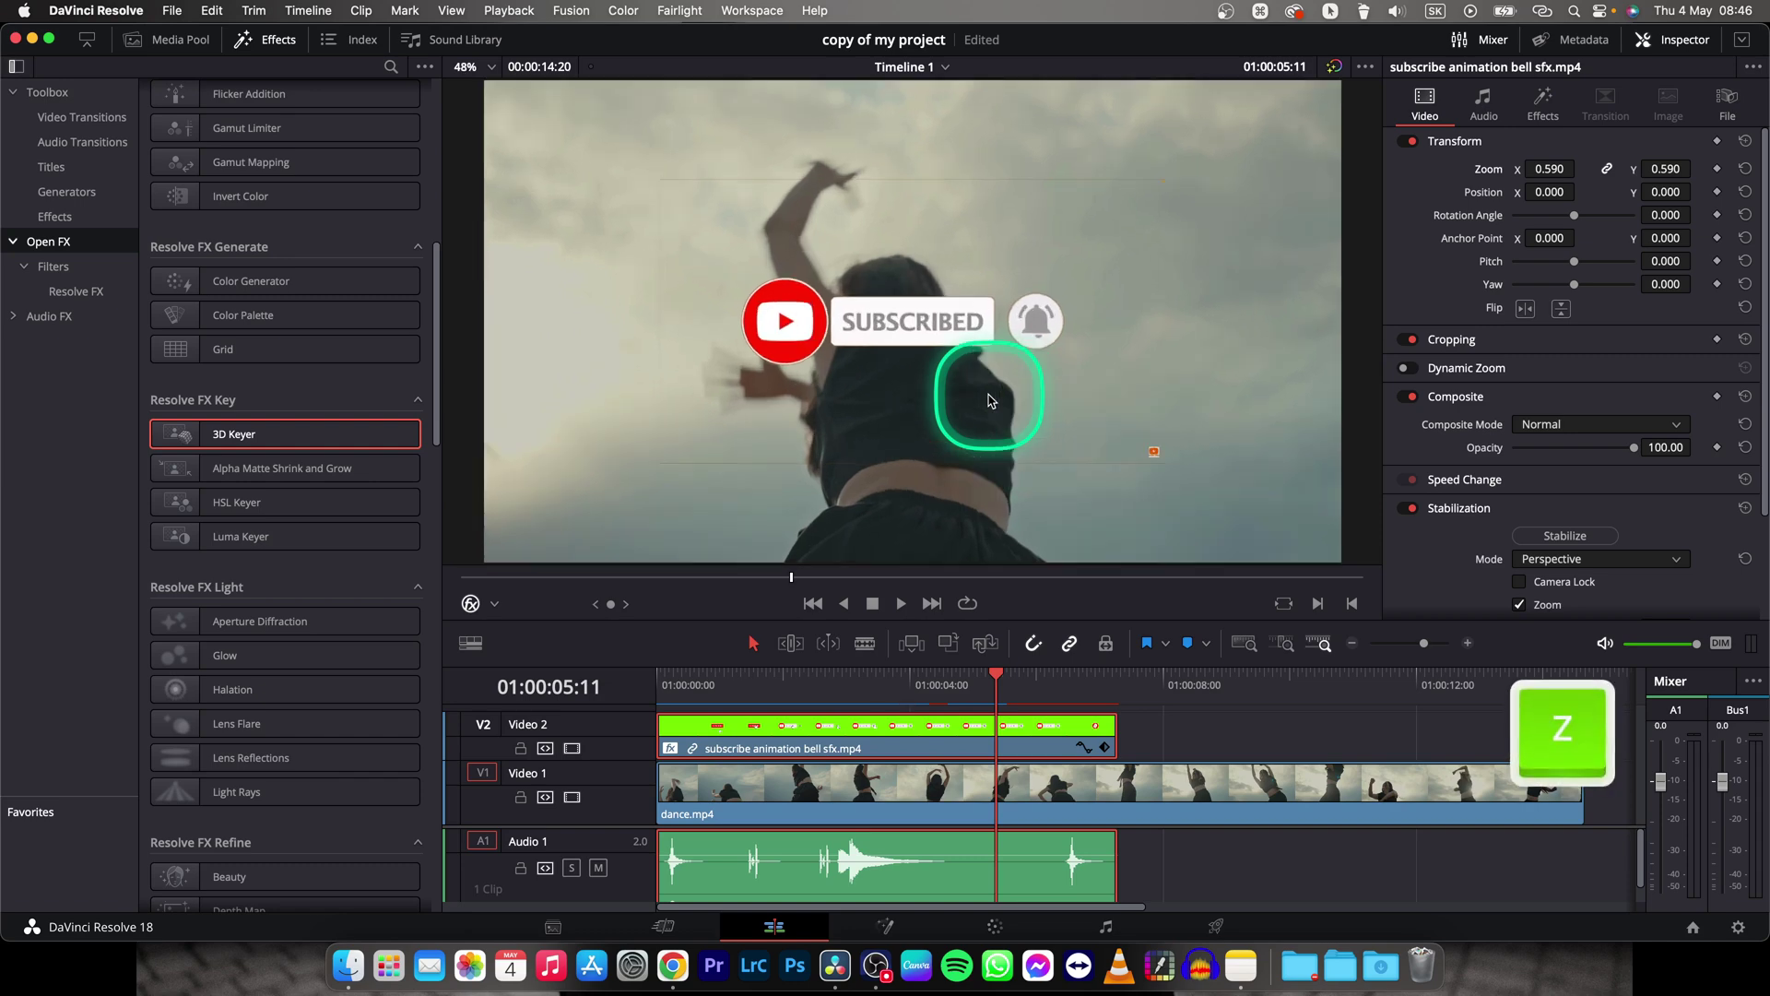
Crop the subscribe clip to Left 322.400, Right 469.000, Top 428.700, Bottom 478.200 and play back.
{"action": "left_click", "coordinate": [1457, 343]}
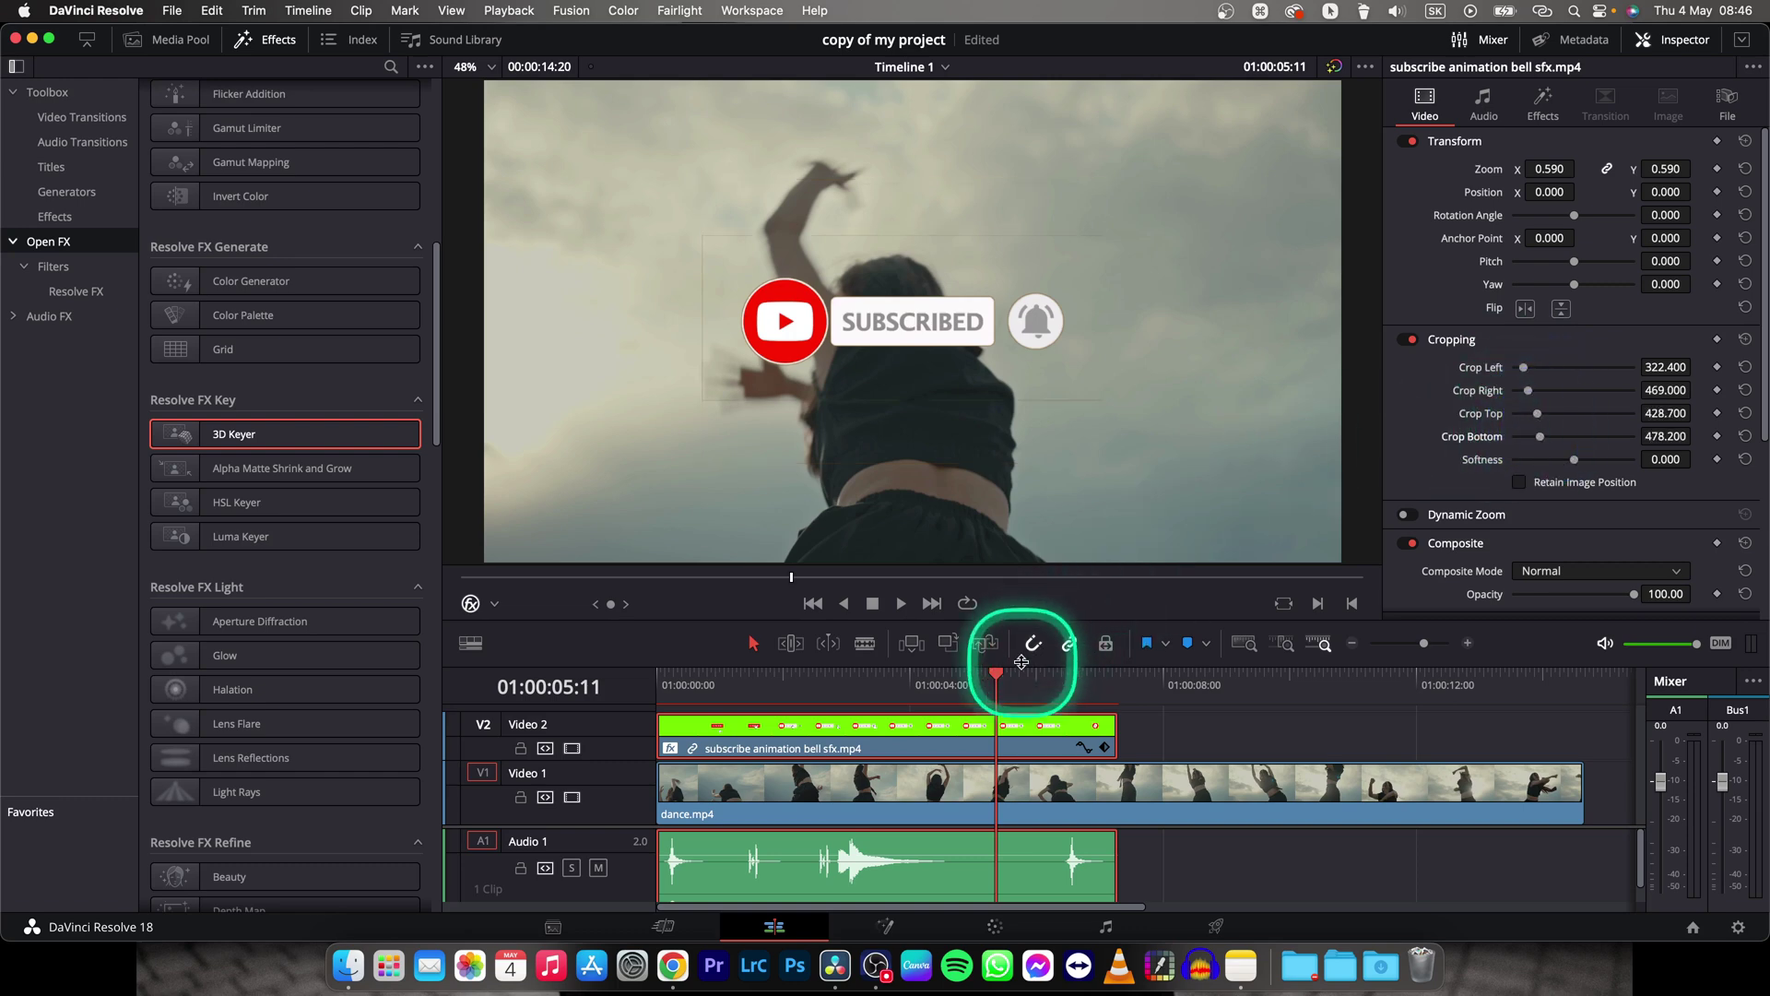
{"action": "left_click_drag", "start_coordinate": [985, 675], "coordinate": [664, 679]}
{"action": "key", "text": "space"}
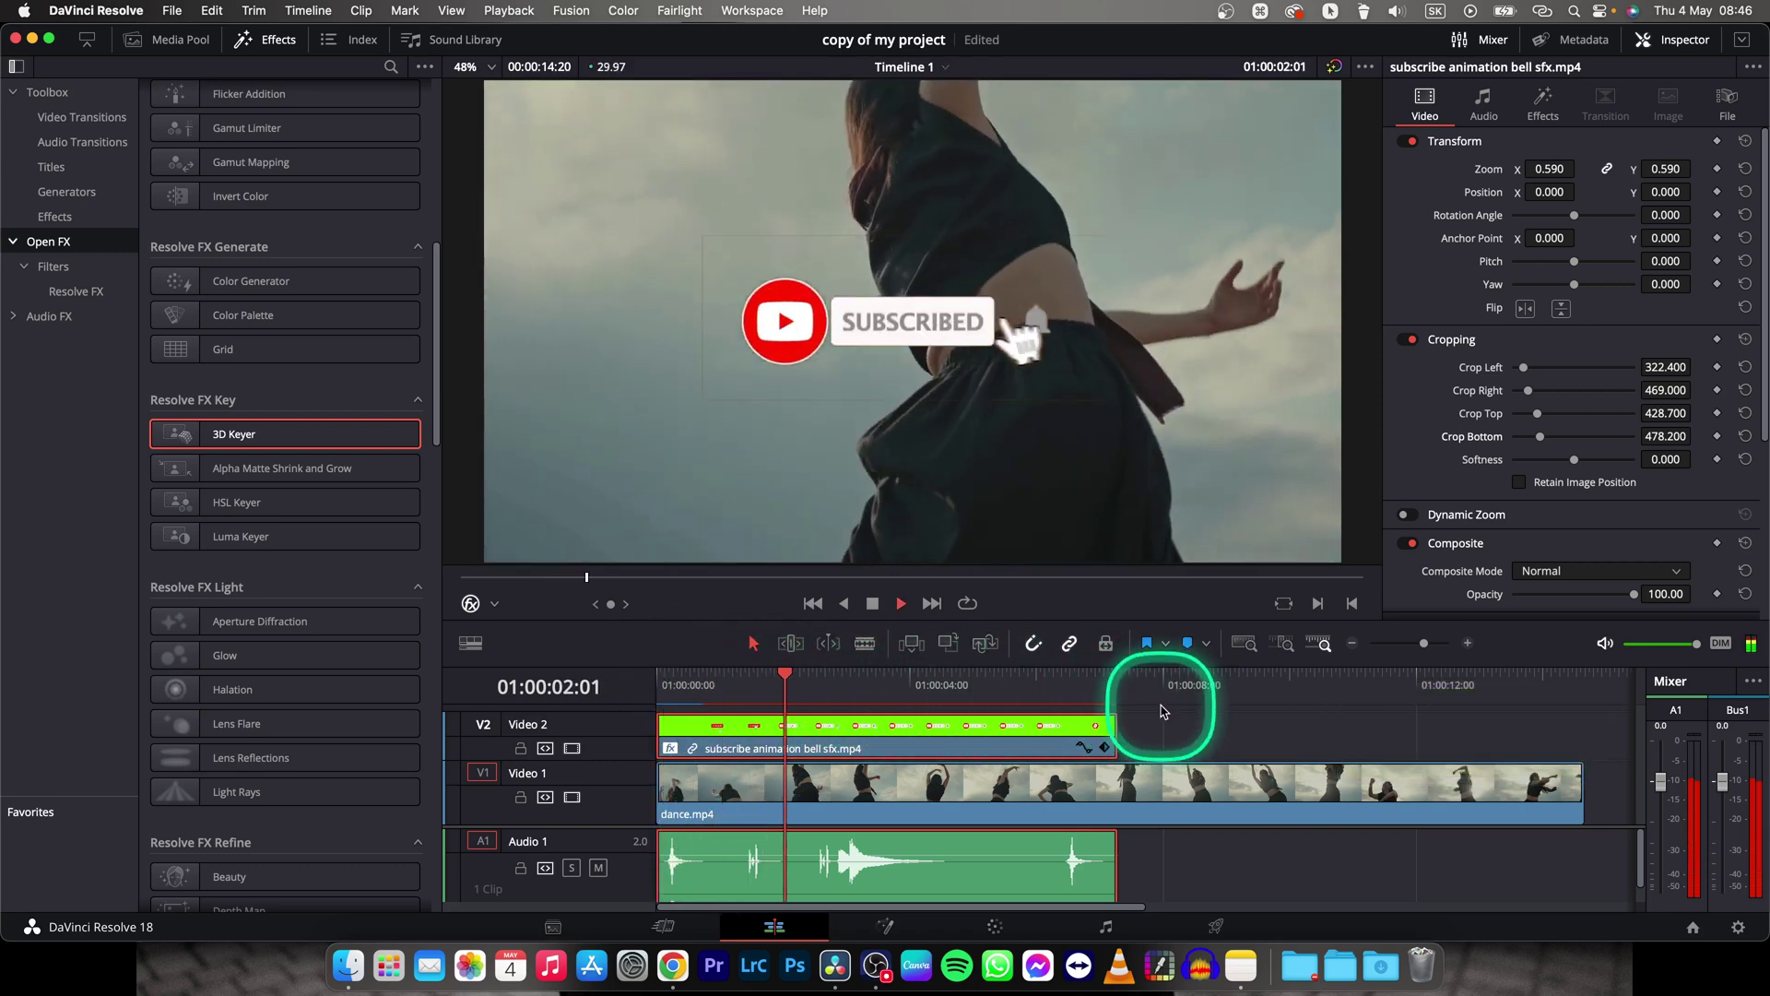
Stop playback and, with the Transform overlay, drag the subscribe graphic down to Position 136.291, -735.143.
{"action": "key", "text": "space"}
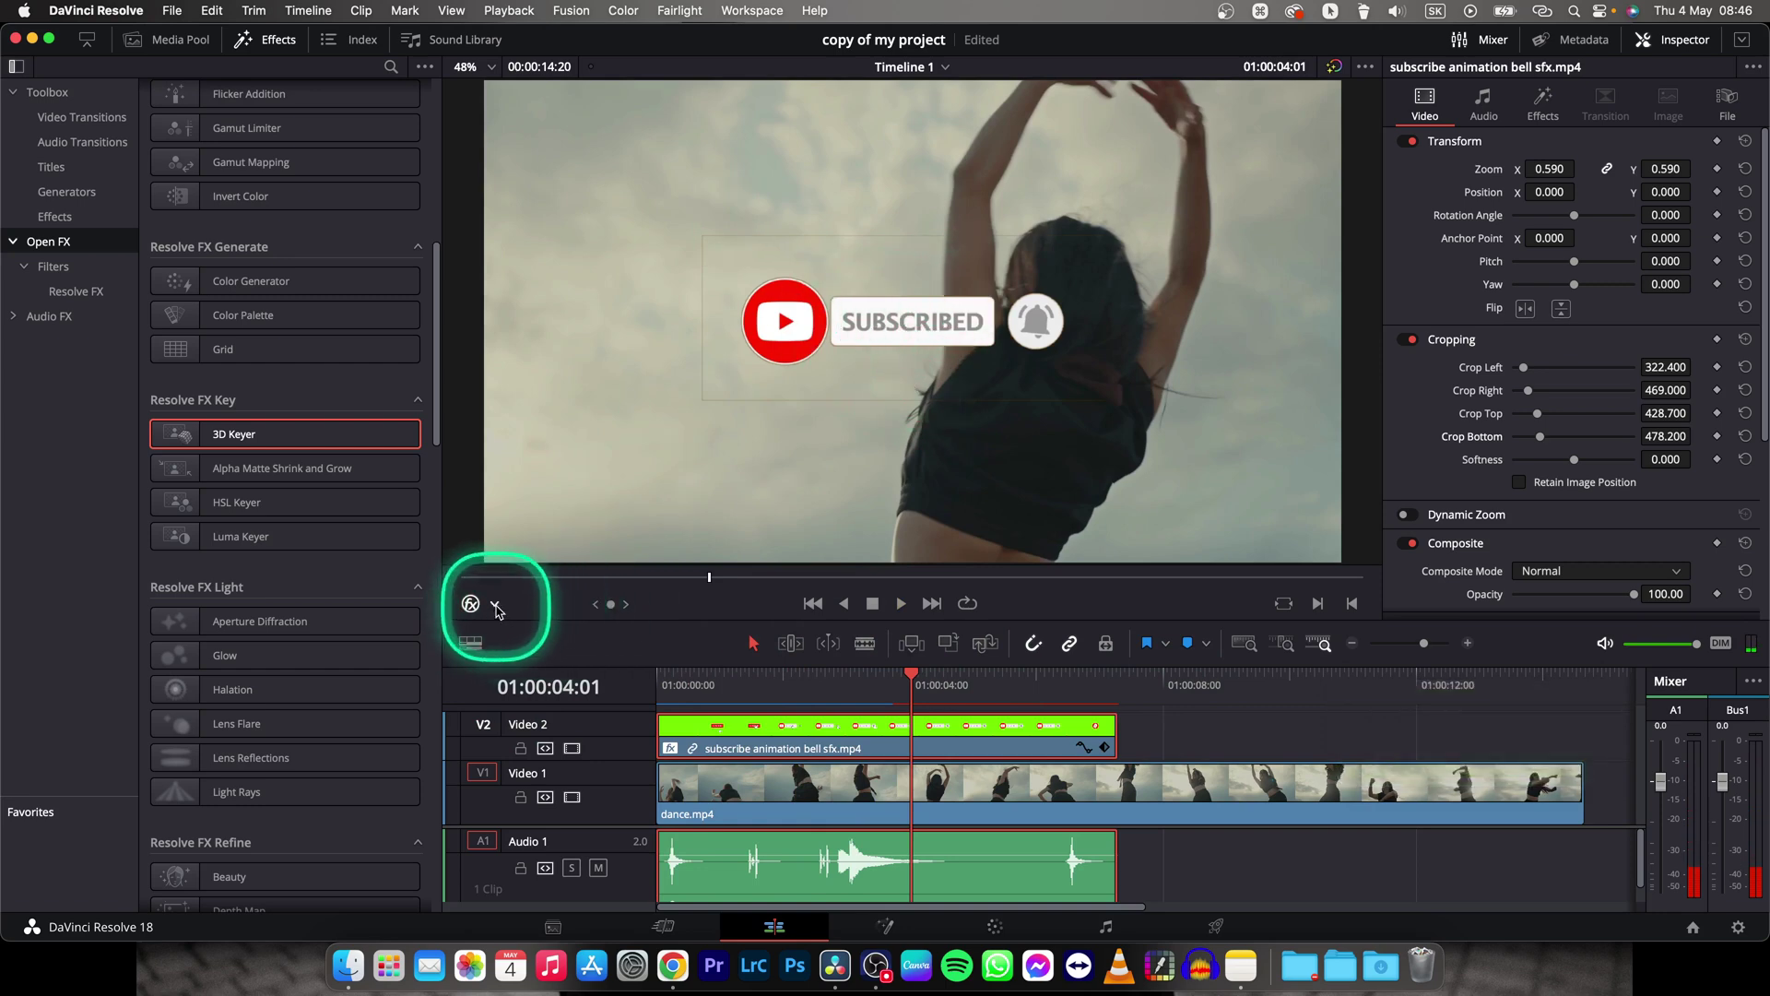
{"action": "left_click", "coordinate": [497, 611], "text": "ctrl"}
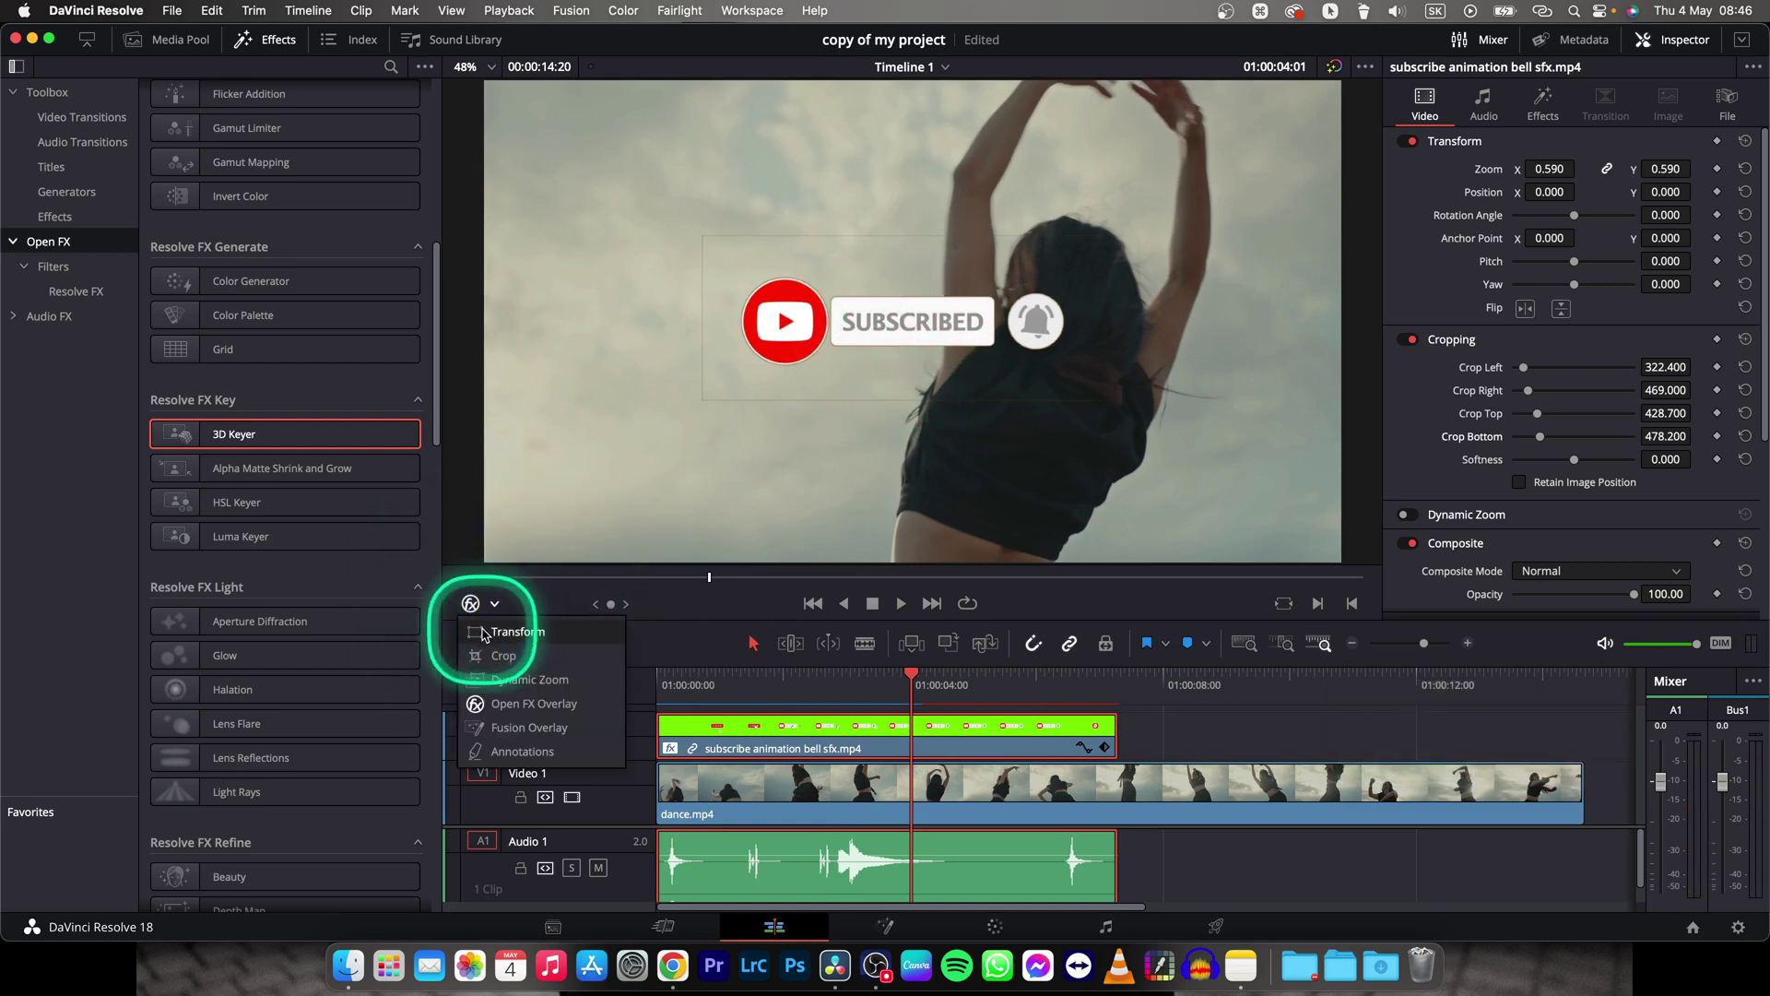
{"action": "left_click", "coordinate": [482, 633]}
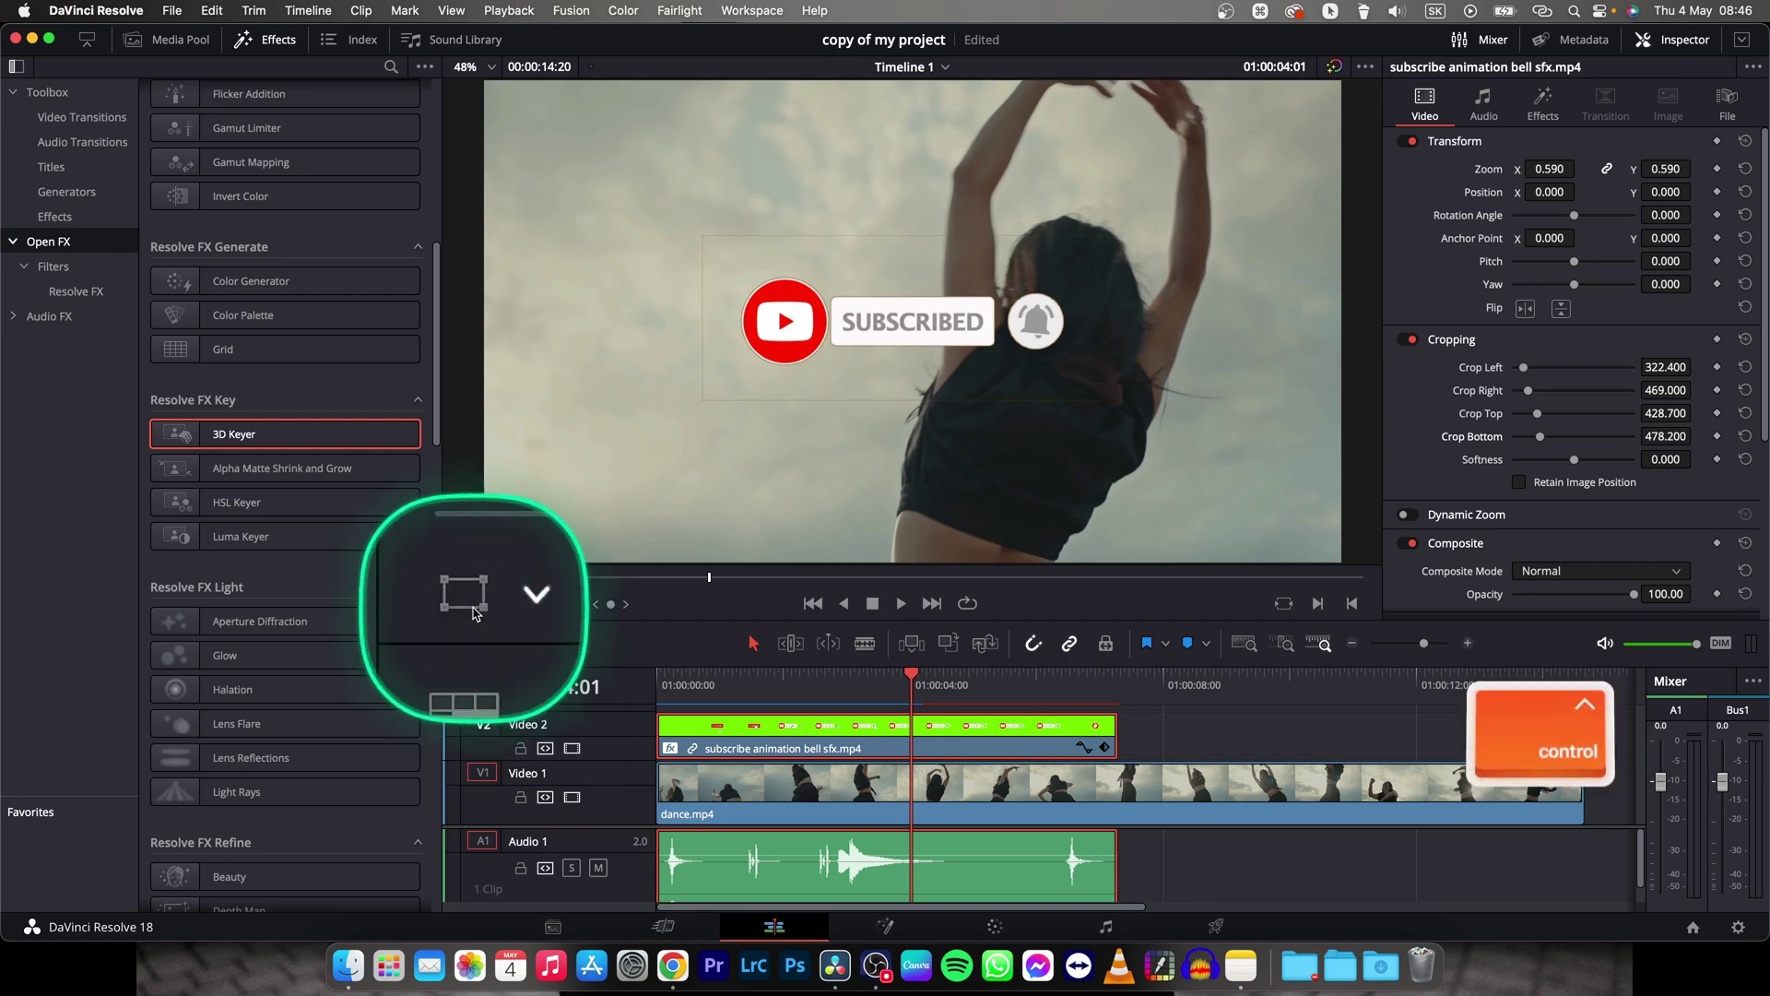
{"action": "left_click", "coordinate": [475, 611], "text": "ctrl"}
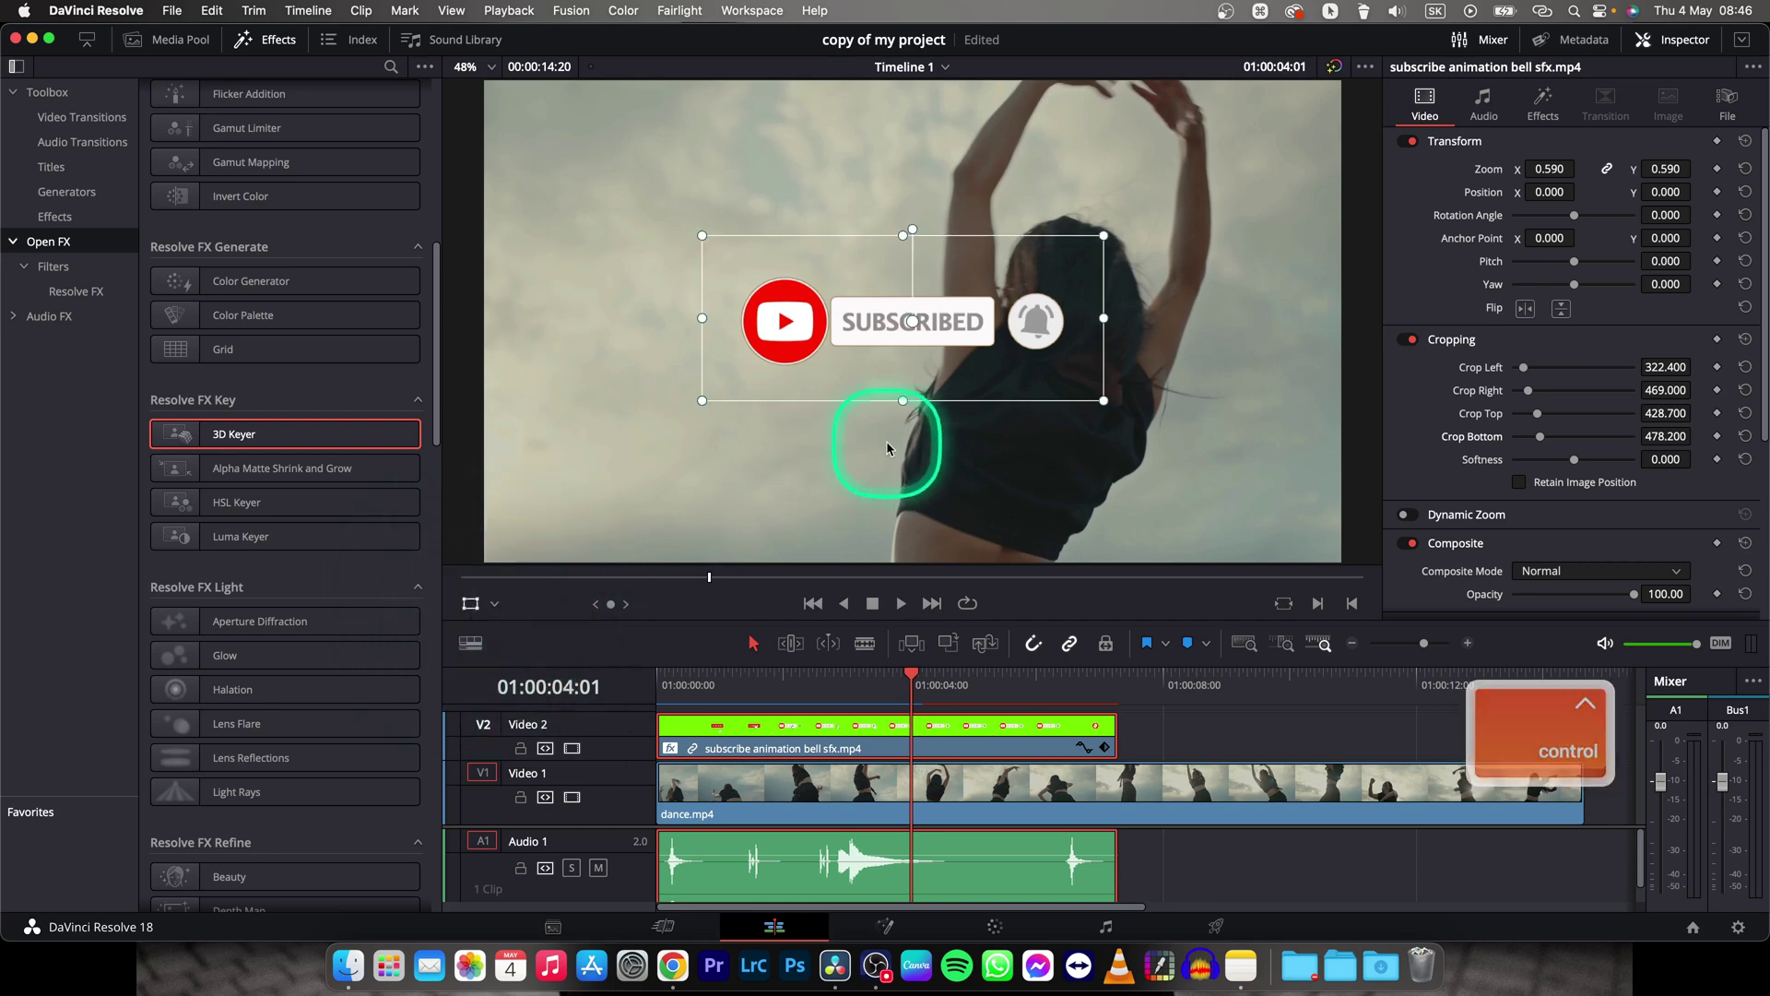
{"action": "left_click_drag", "start_coordinate": [881, 319], "coordinate": [896, 493]}
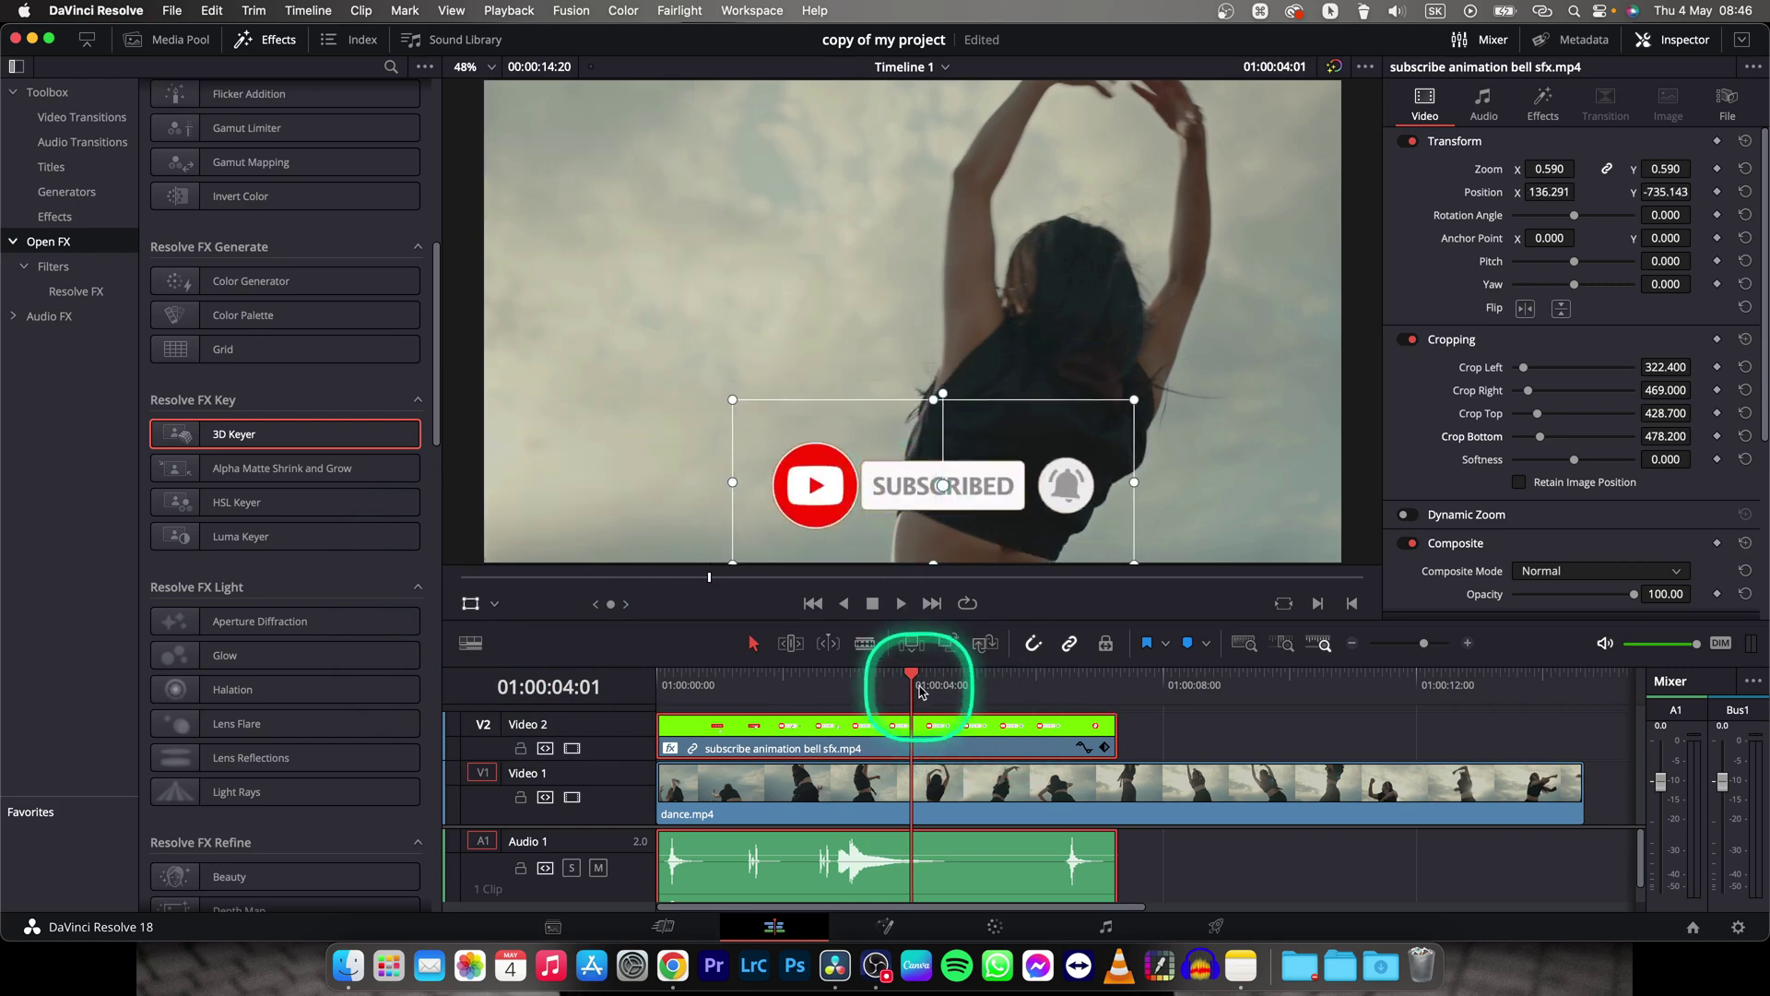
{"action": "left_click", "coordinate": [1268, 731]}
{"action": "key", "text": "Home"}
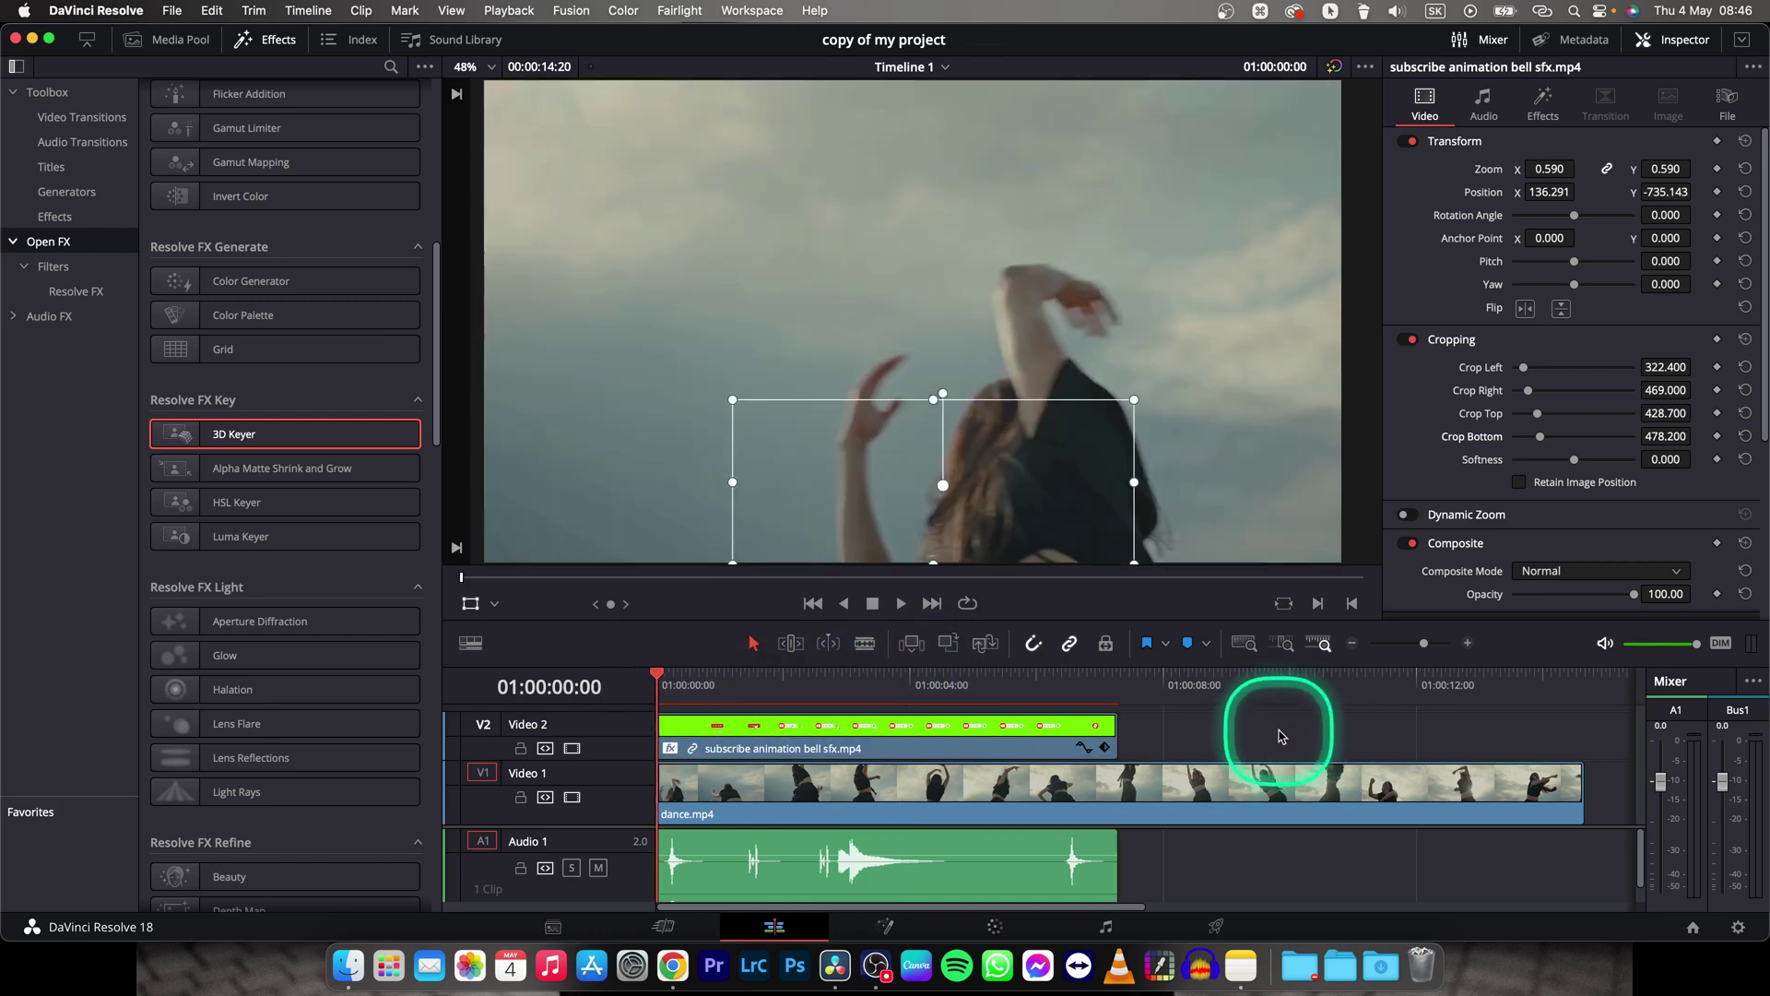
{"action": "key", "text": "space"}
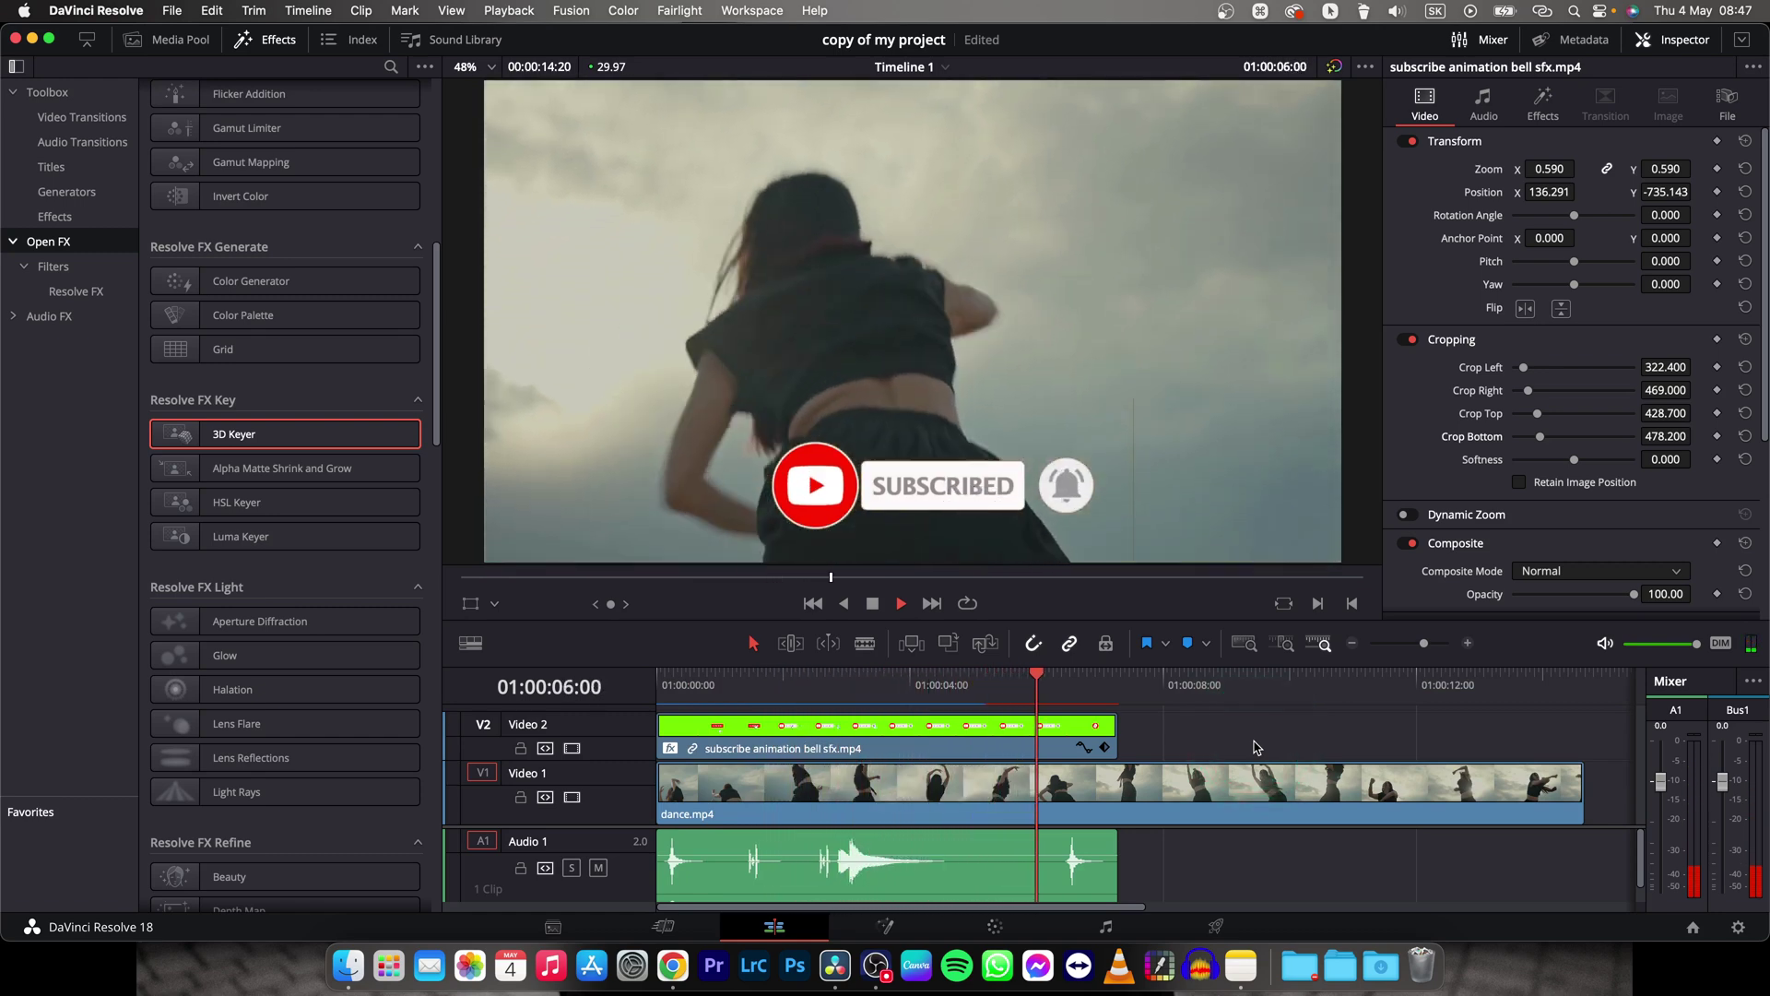
{"action": "key", "text": "space"}
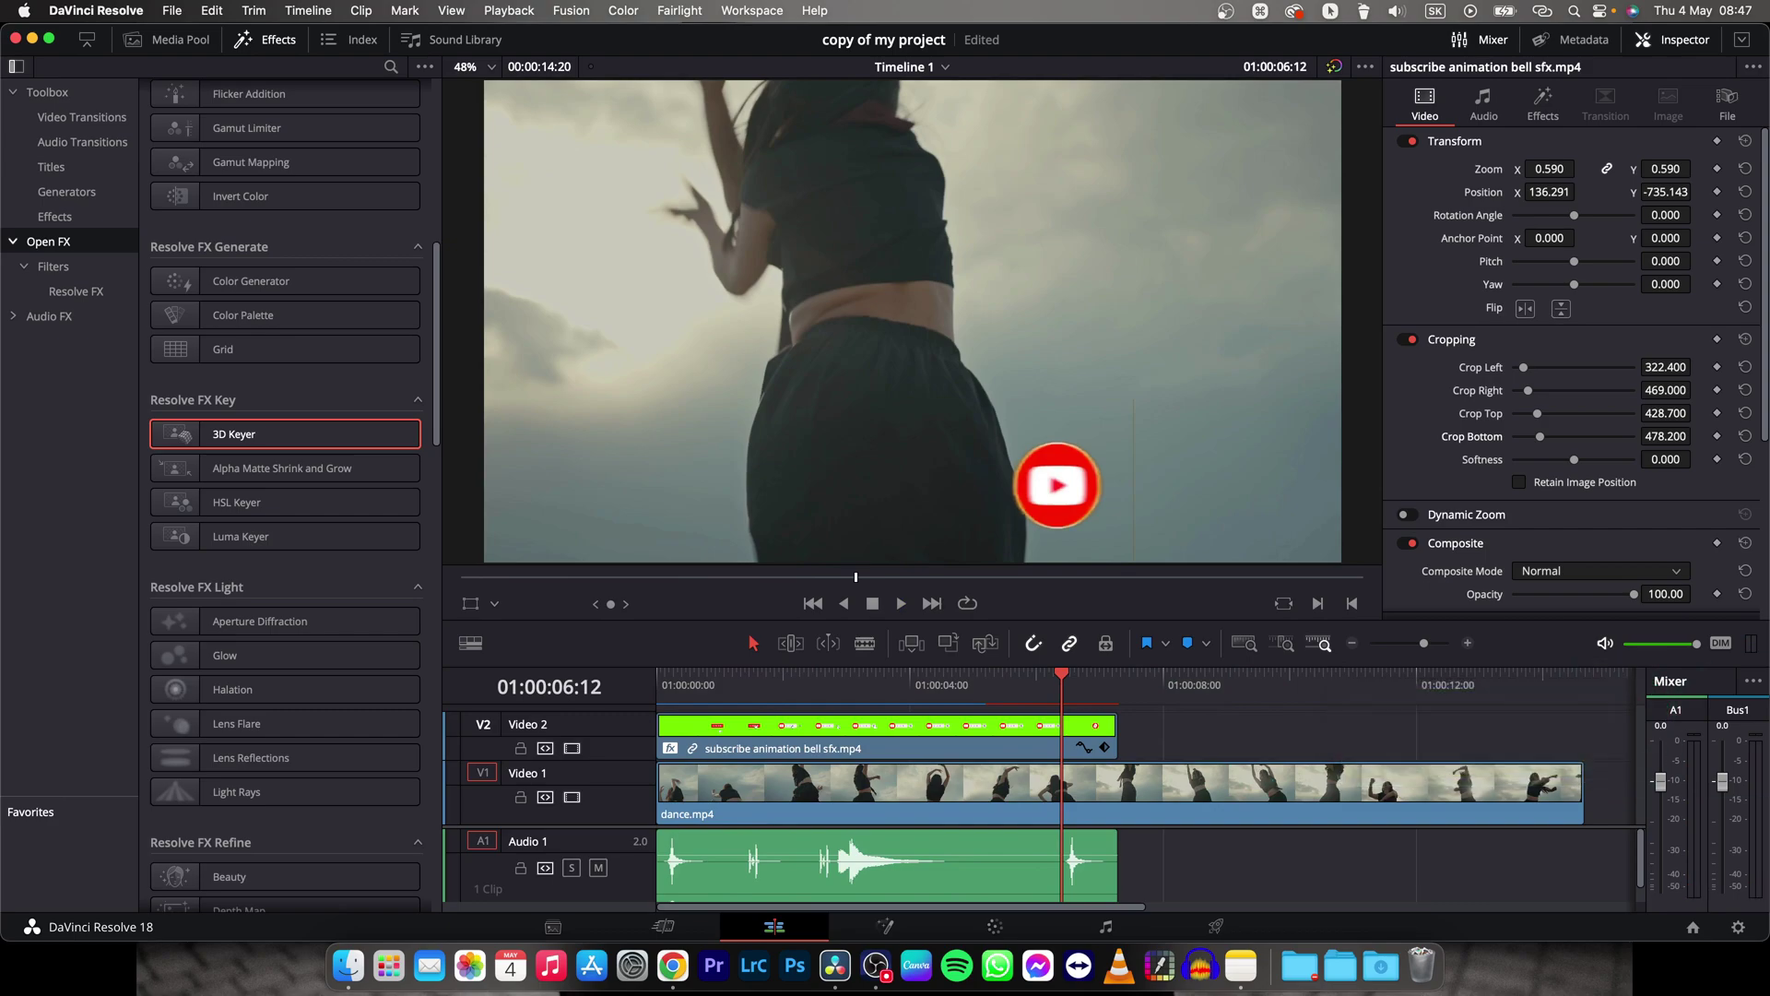